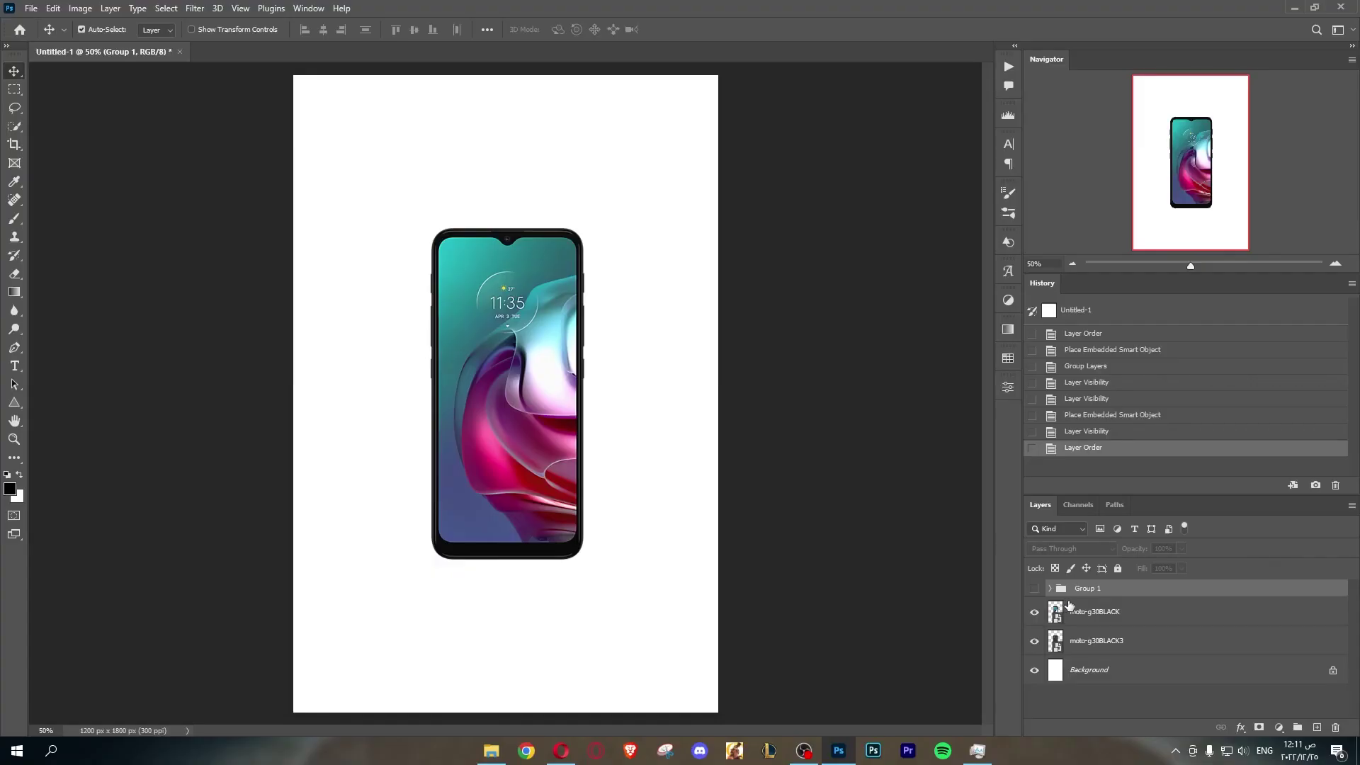
Step: Check the phone layers, then add a radial Gradient Fill layer above the Background
left_click(1082, 611)
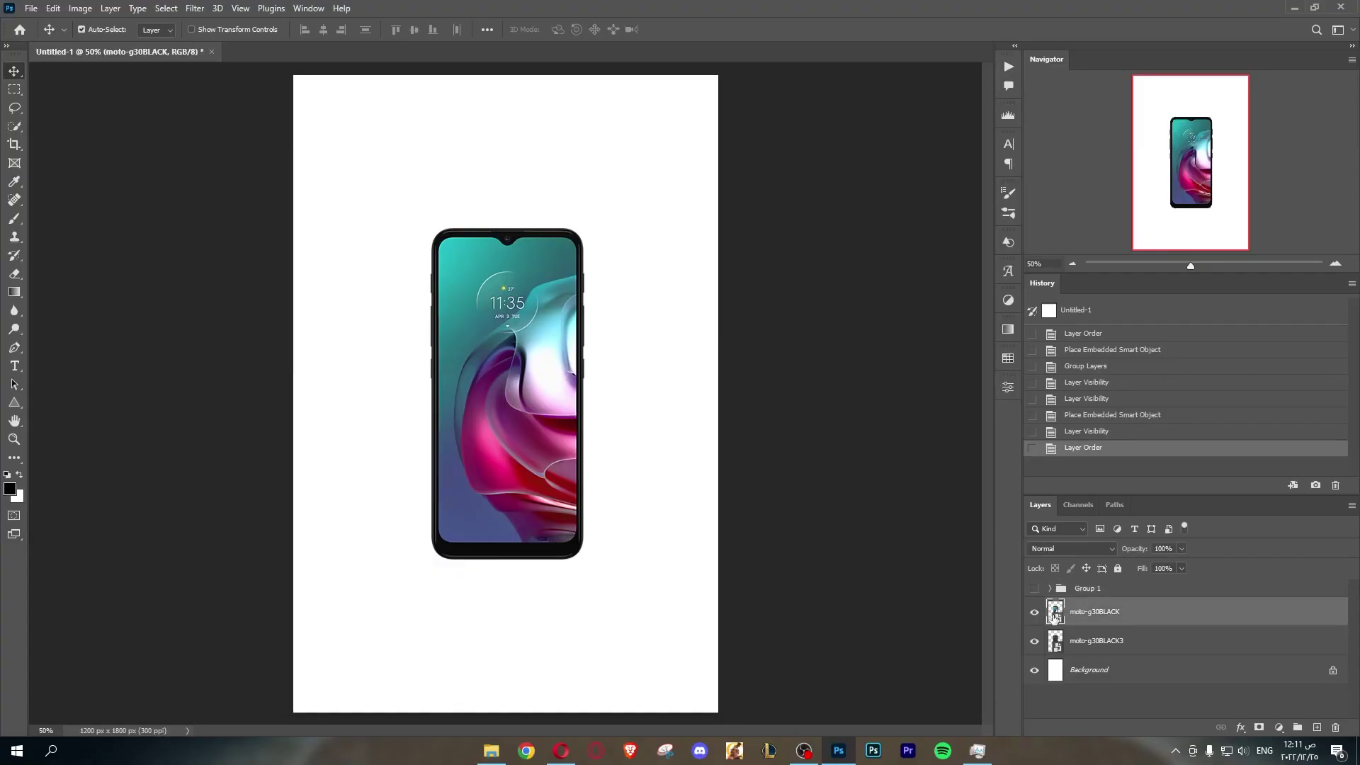
left_click(1034, 615)
left_click(1035, 640)
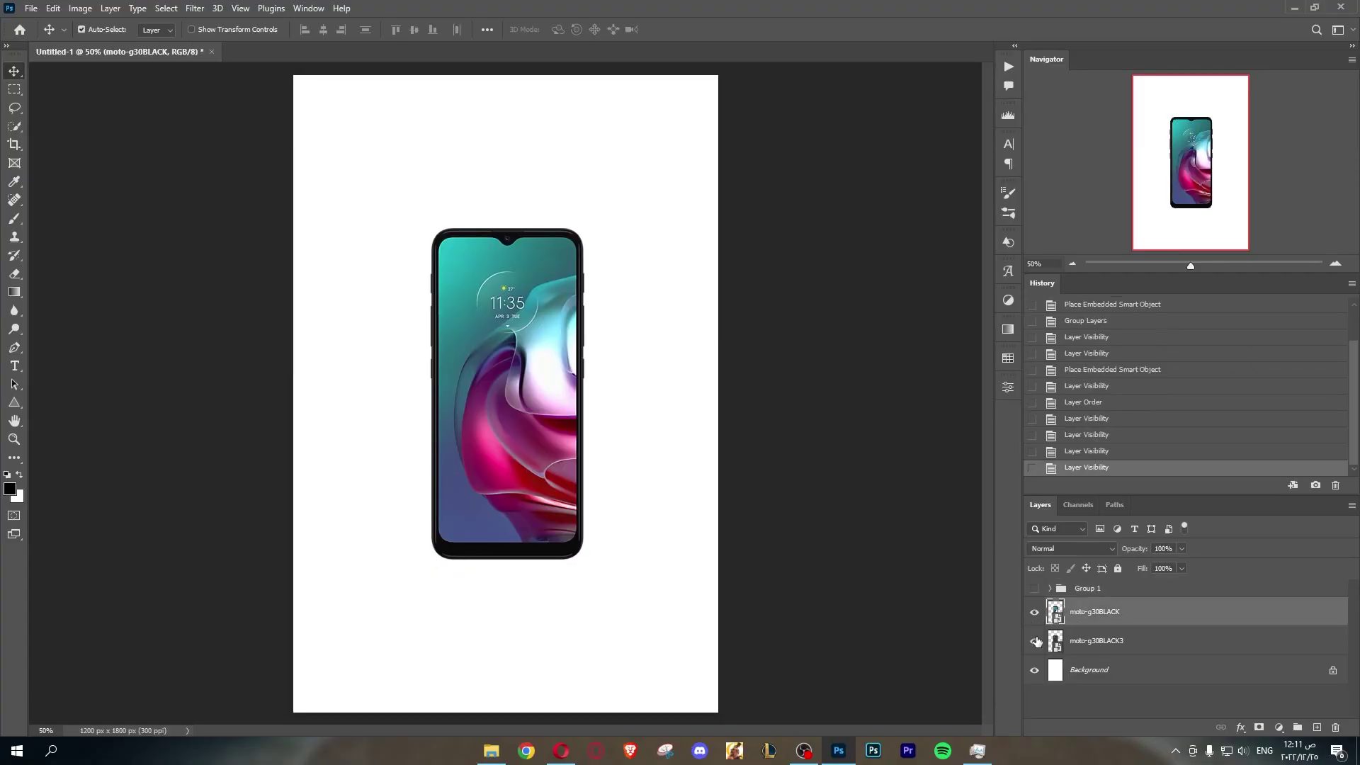
left_click(1121, 673)
left_click(1279, 728)
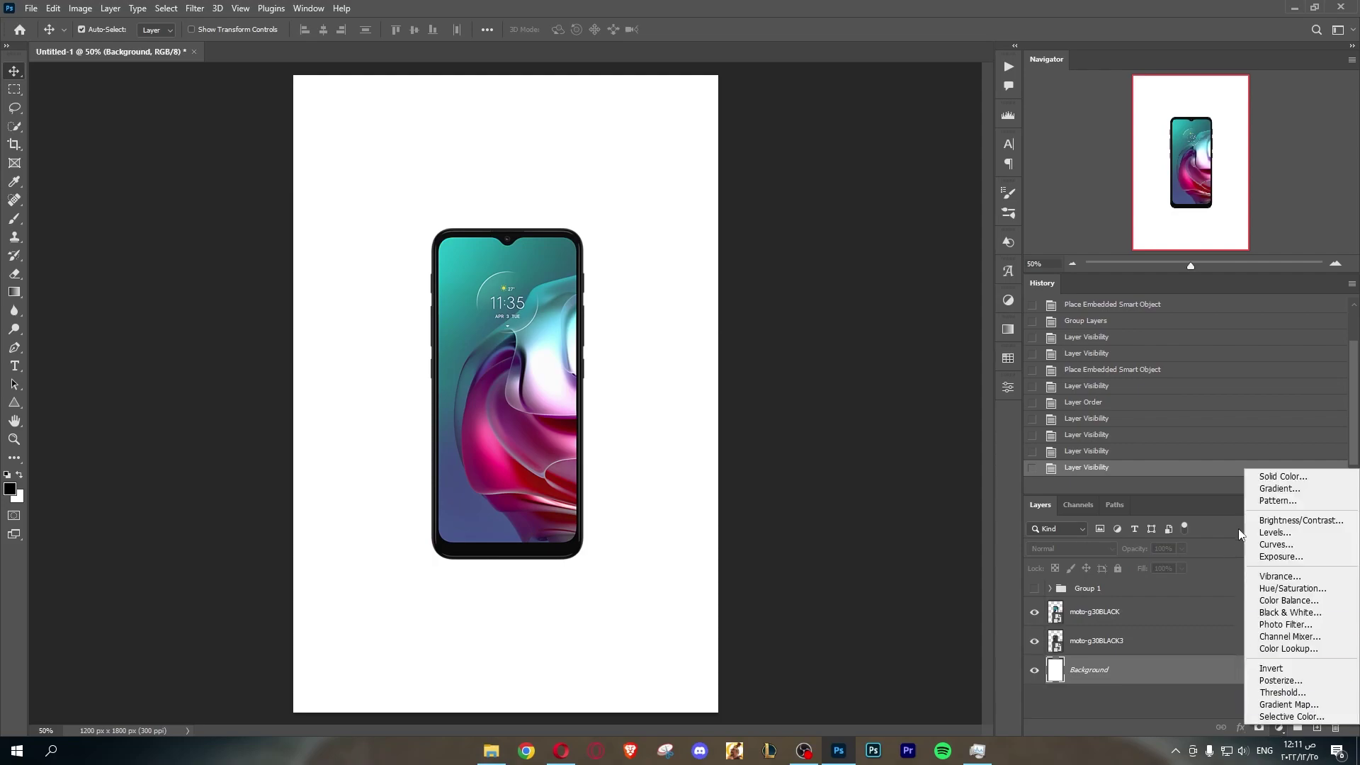
left_click(1274, 500)
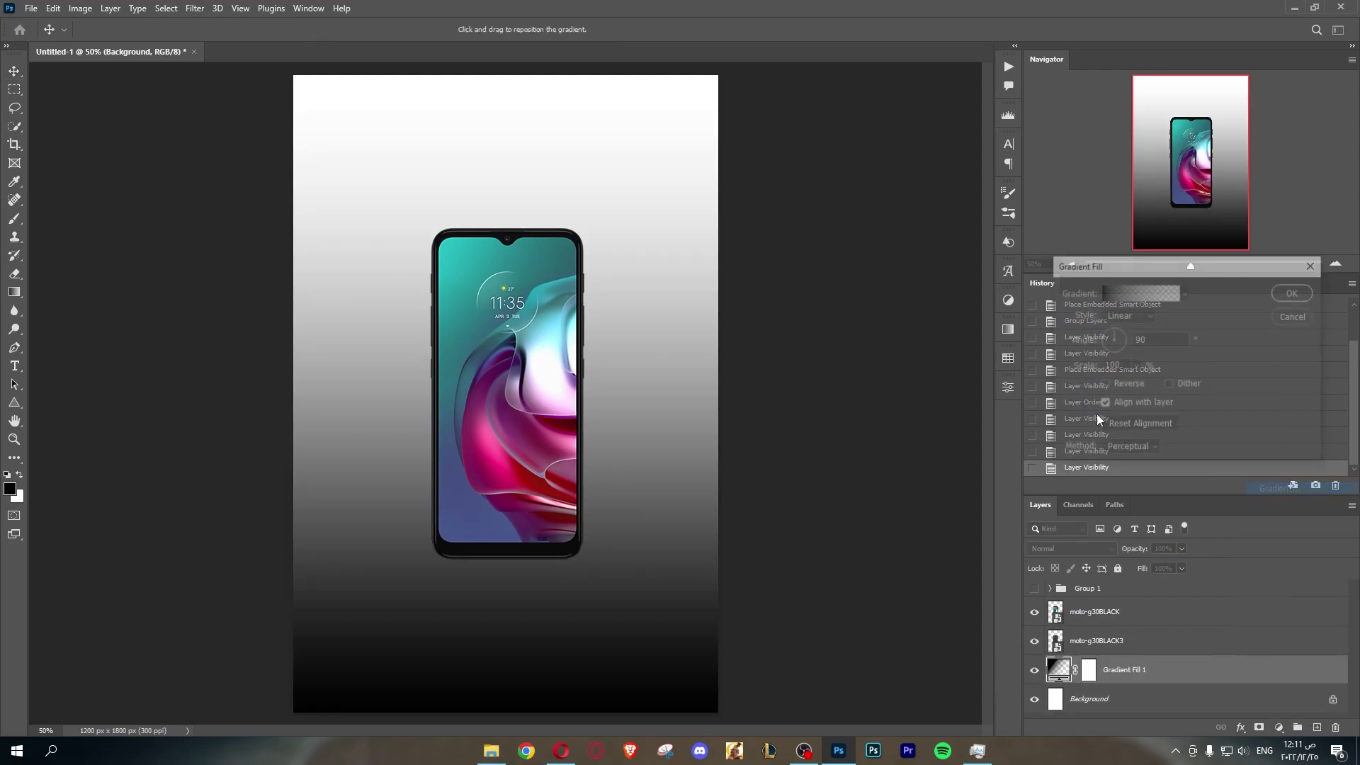
left_click(1127, 315)
Step: Apply a Blues blue-to-purple gradient preset with its middle stop shifted, and confirm the fill
left_click(1140, 292)
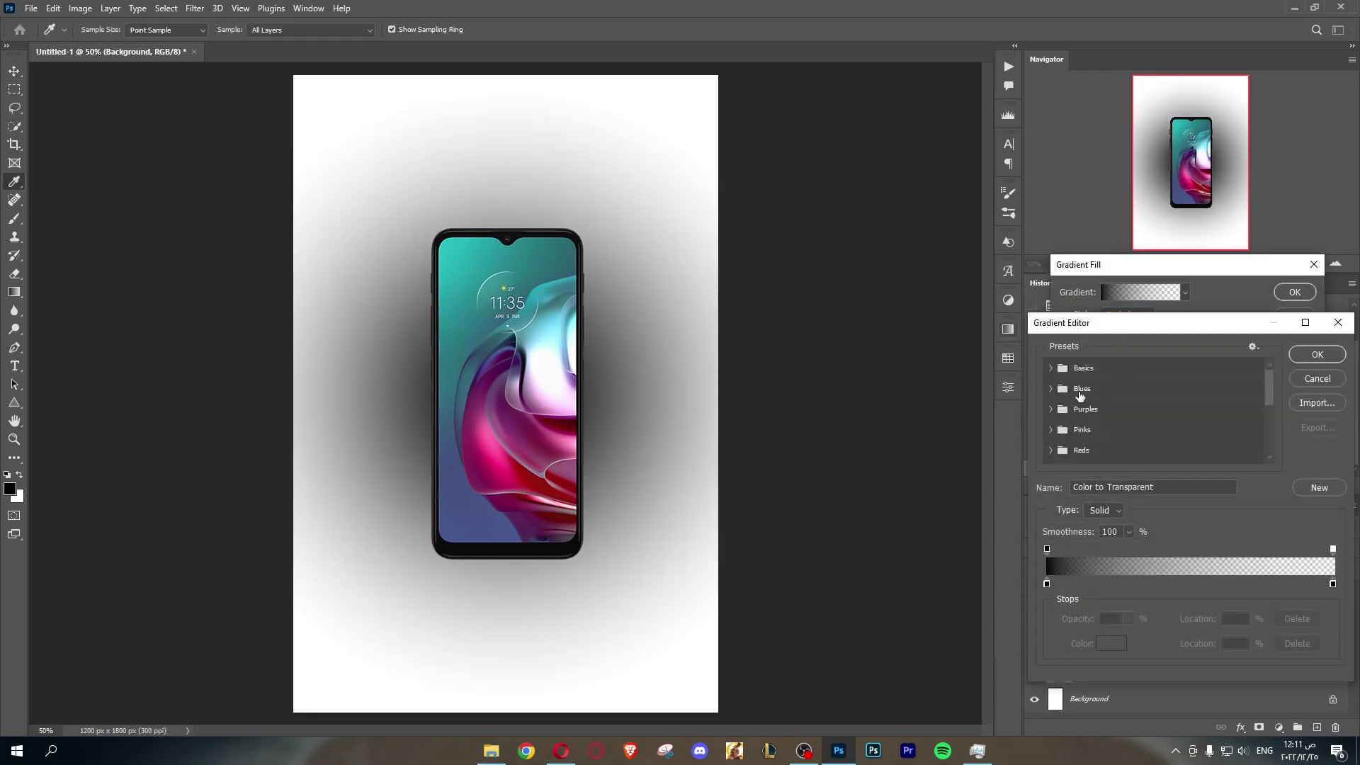
left_click(1050, 388)
left_click(1114, 415)
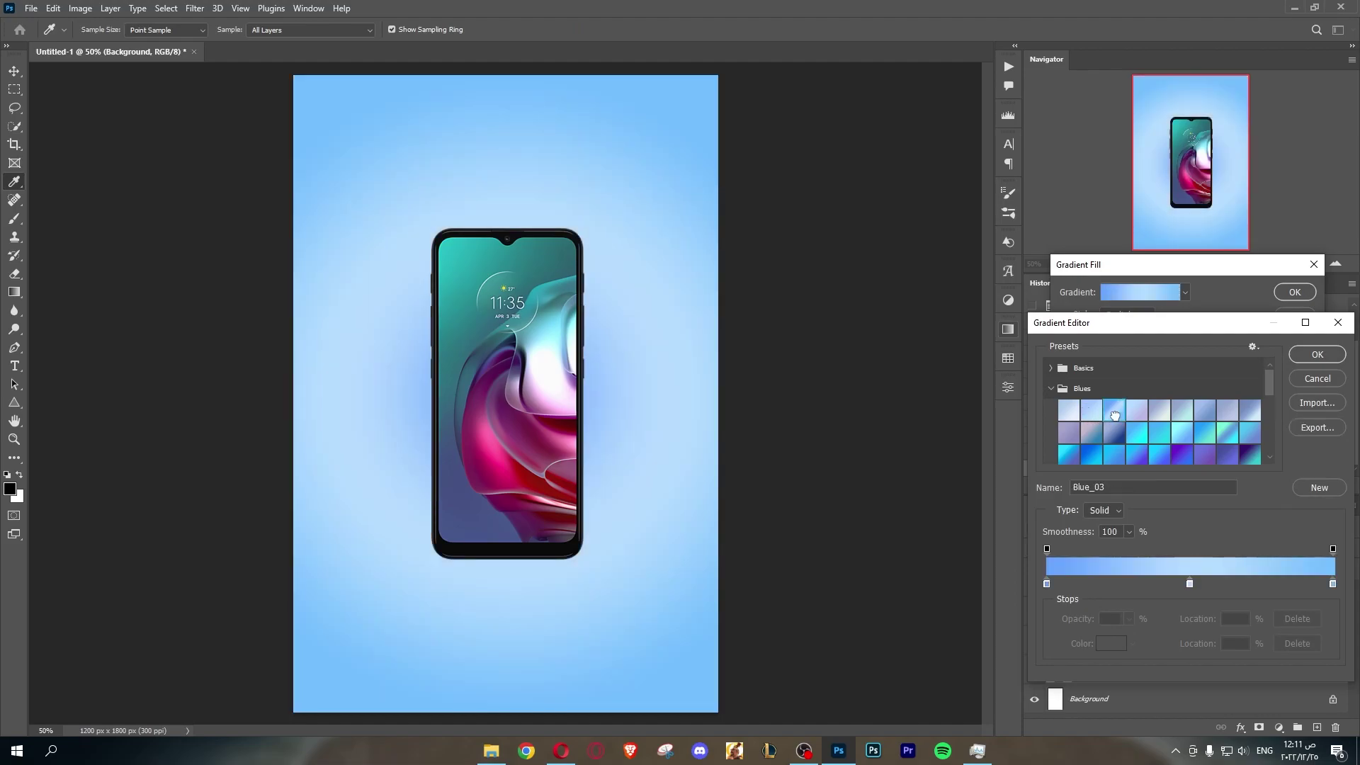
left_click(1068, 455)
mouse_move(1162, 582)
left_mouse_down()
mouse_move(1219, 583)
mouse_move(1204, 583)
left_mouse_up()
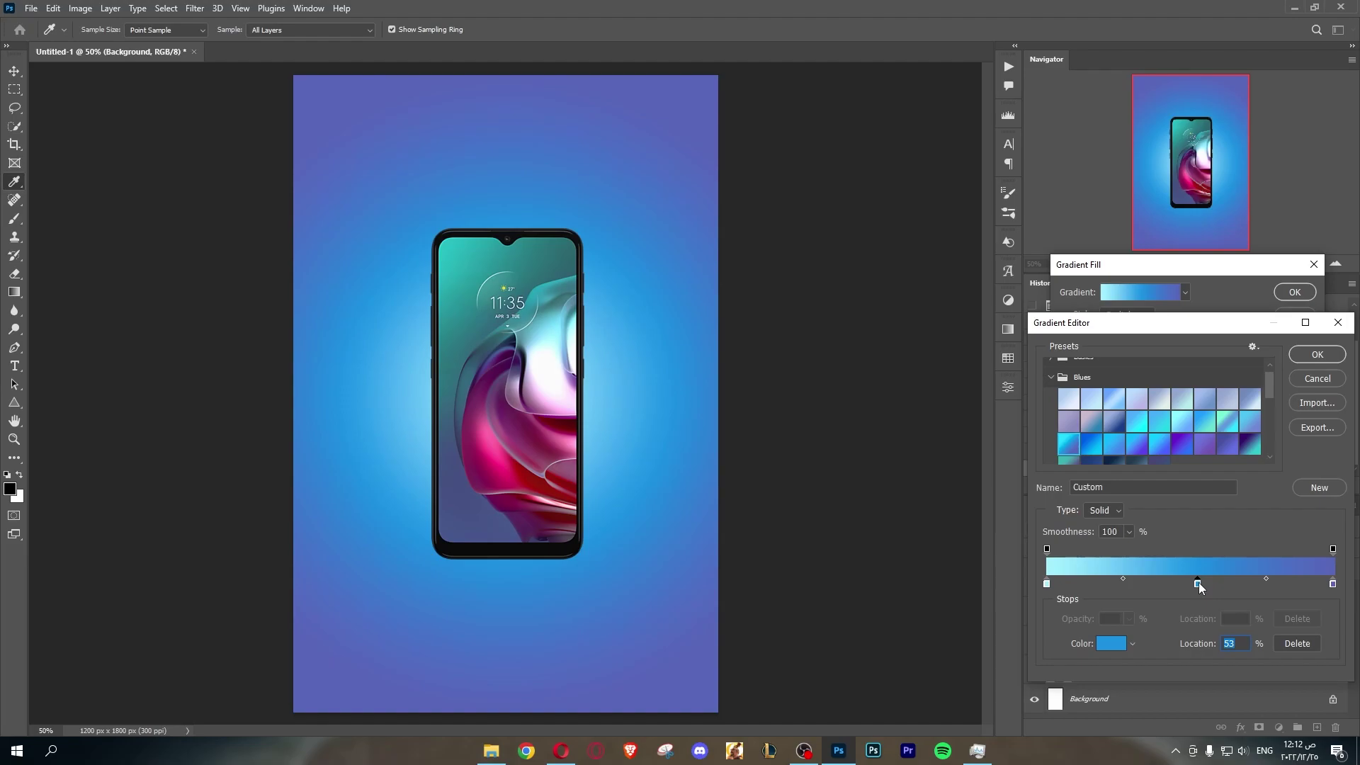
left_click(1317, 354)
left_click(1298, 293)
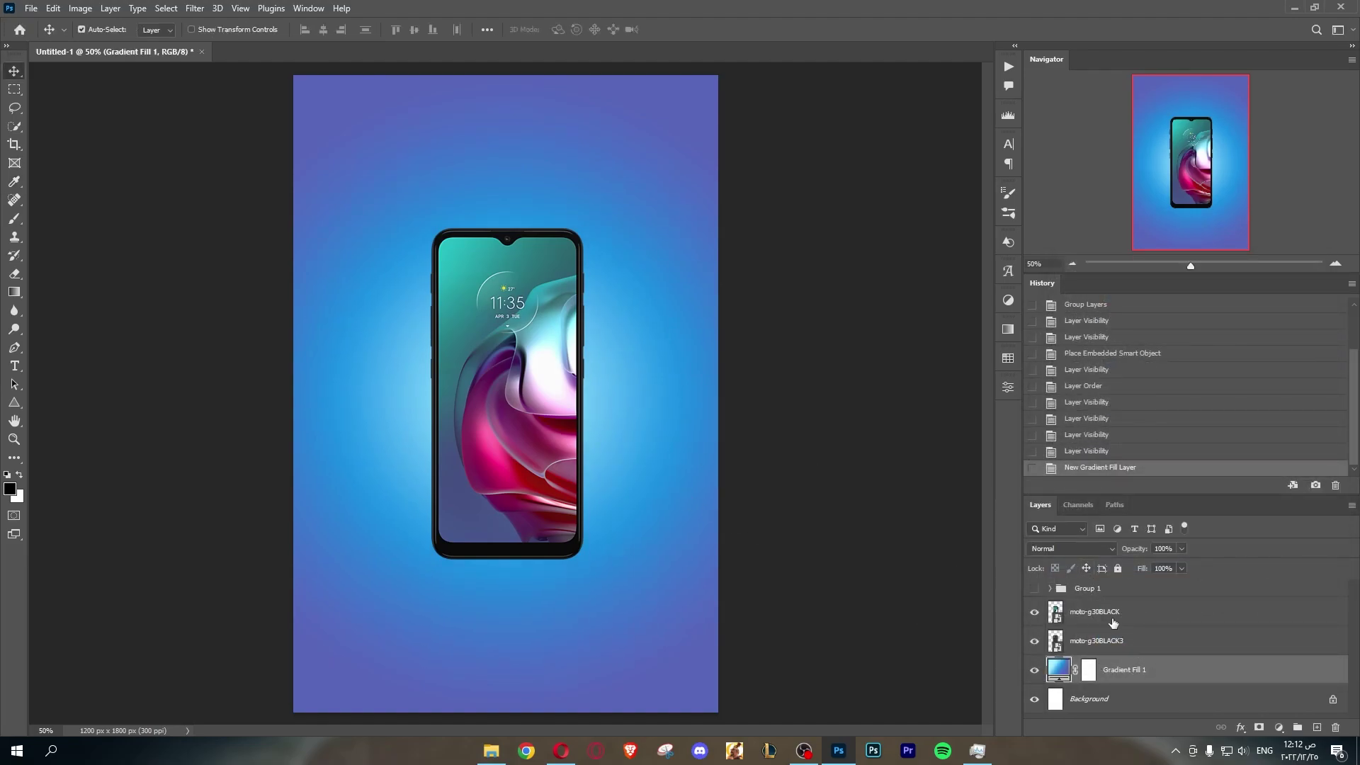
left_click(1112, 622)
Step: Rotate the moto-g30BLACK3 back phone about 15 degrees and move it left and down
left_click(1035, 612)
left_click(1105, 641)
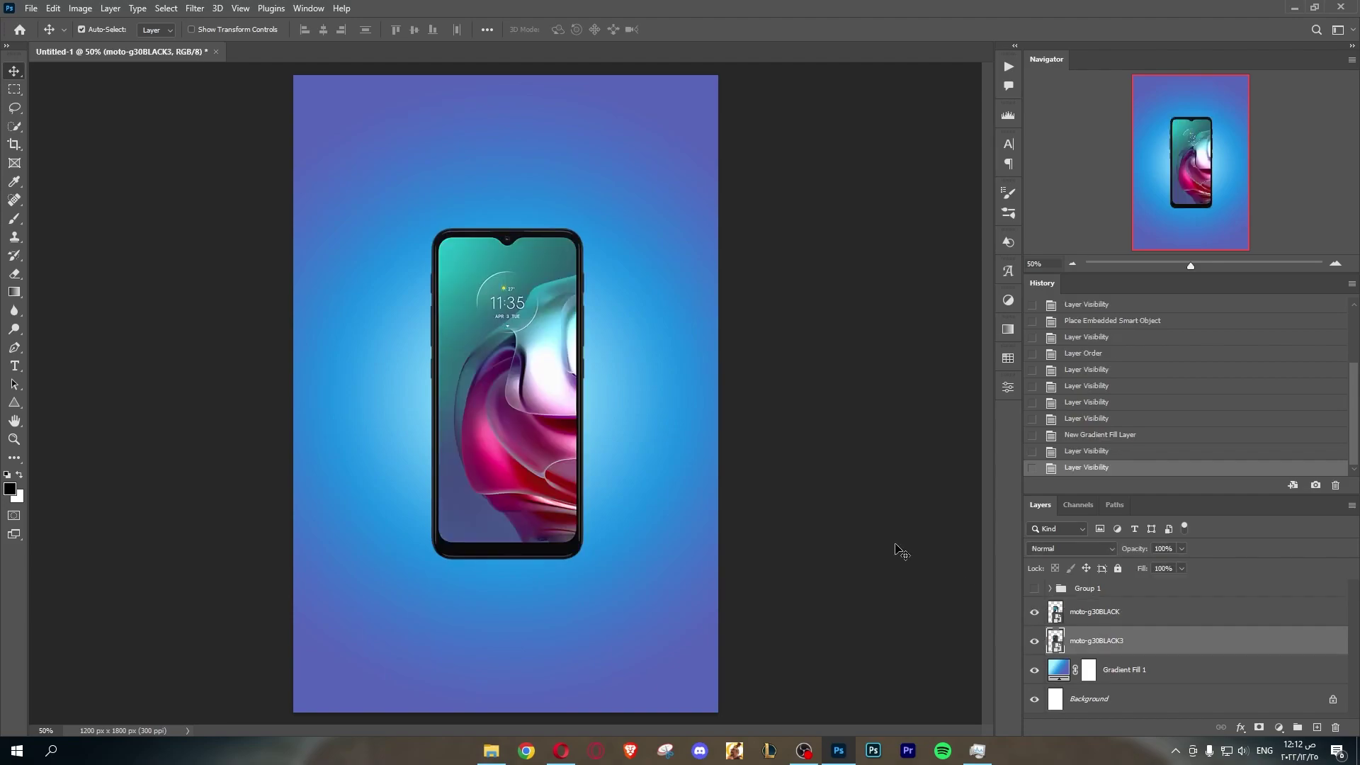
key("ctrl+t")
left_click_drag(532, 372, 533, 351)
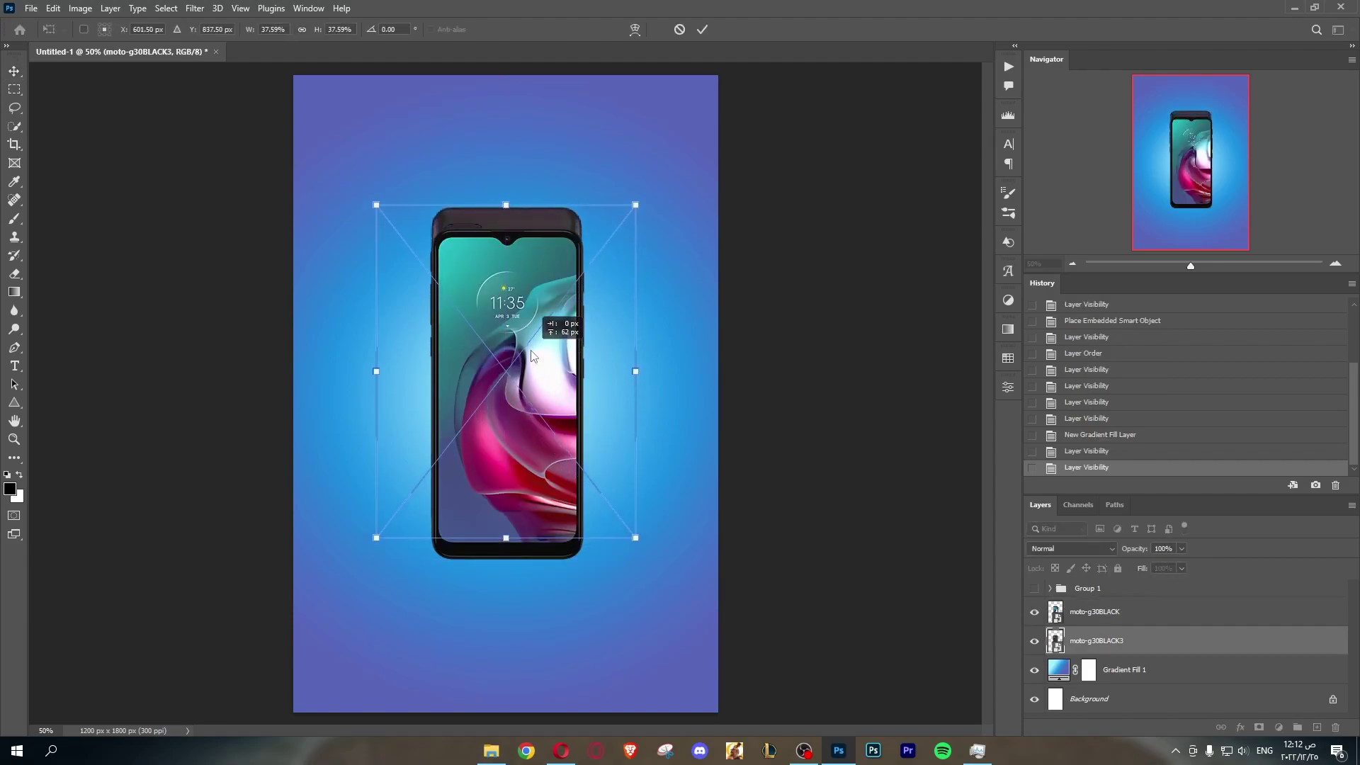
left_click_drag(677, 223, 636, 202)
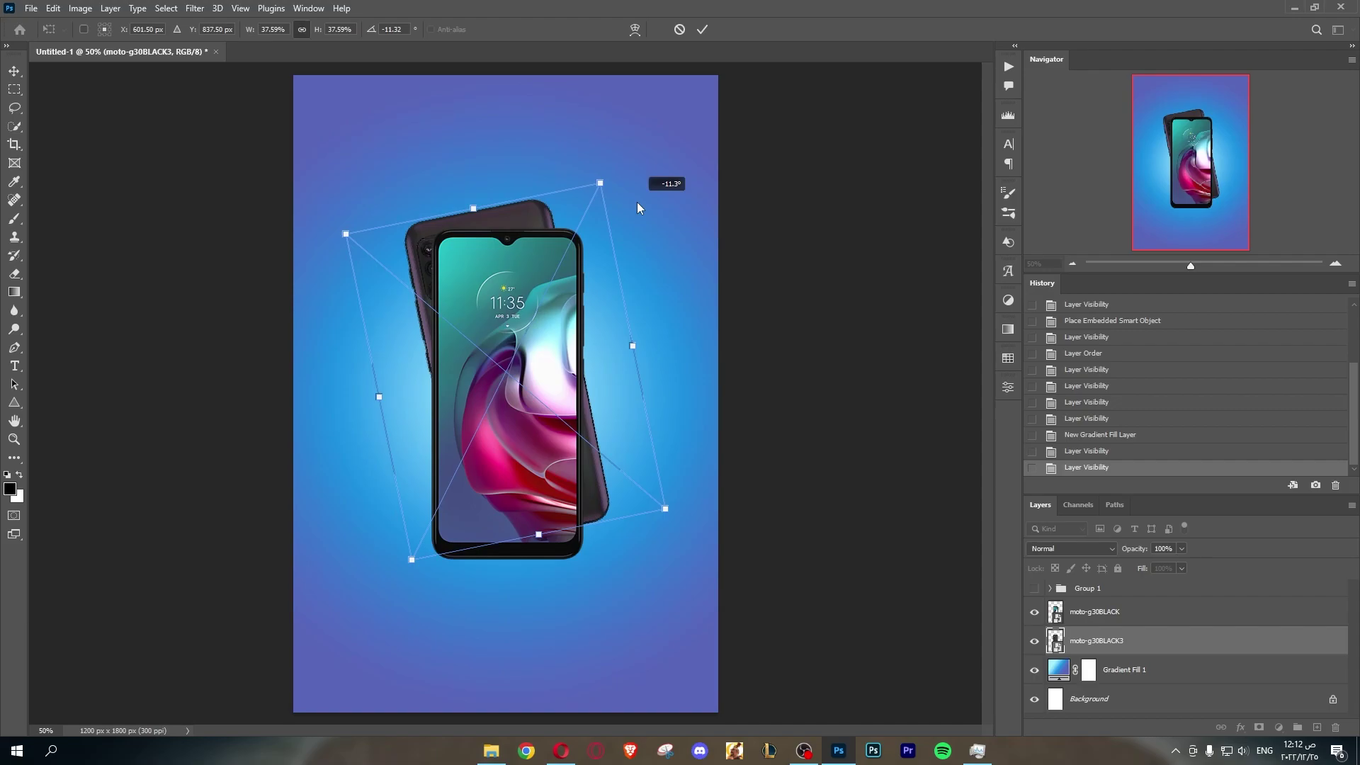
left_click_drag(559, 369, 525, 382)
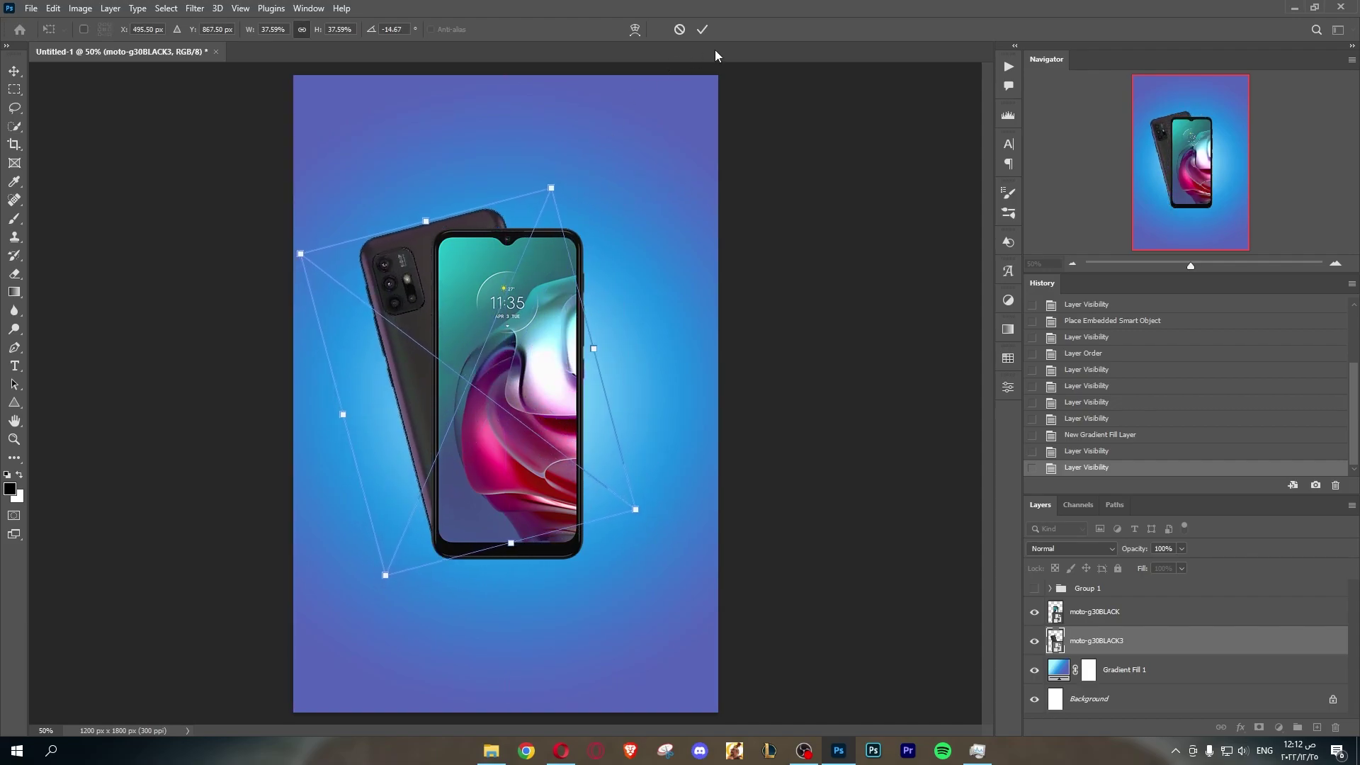
left_click(704, 30)
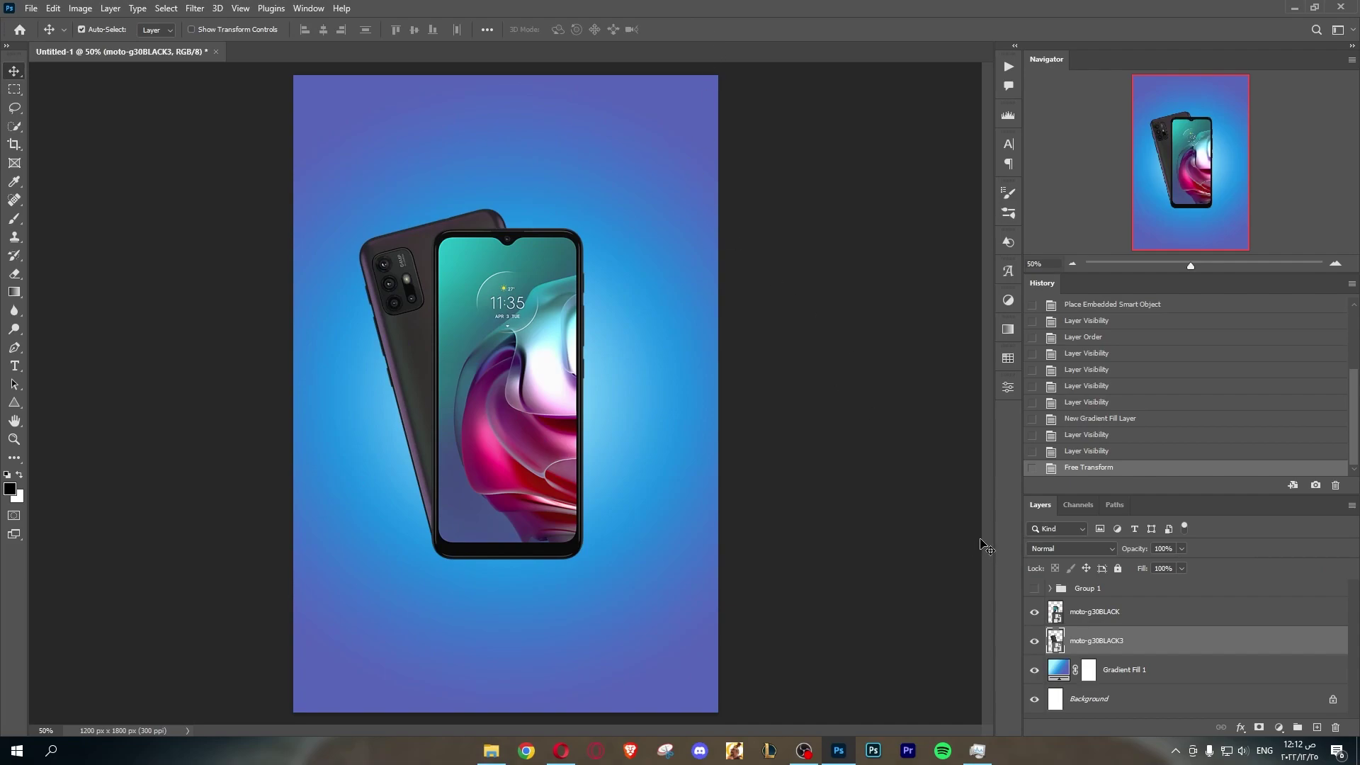
Step: Nudge the back phone into place with the arrow keys
key("Down")
key("Down")
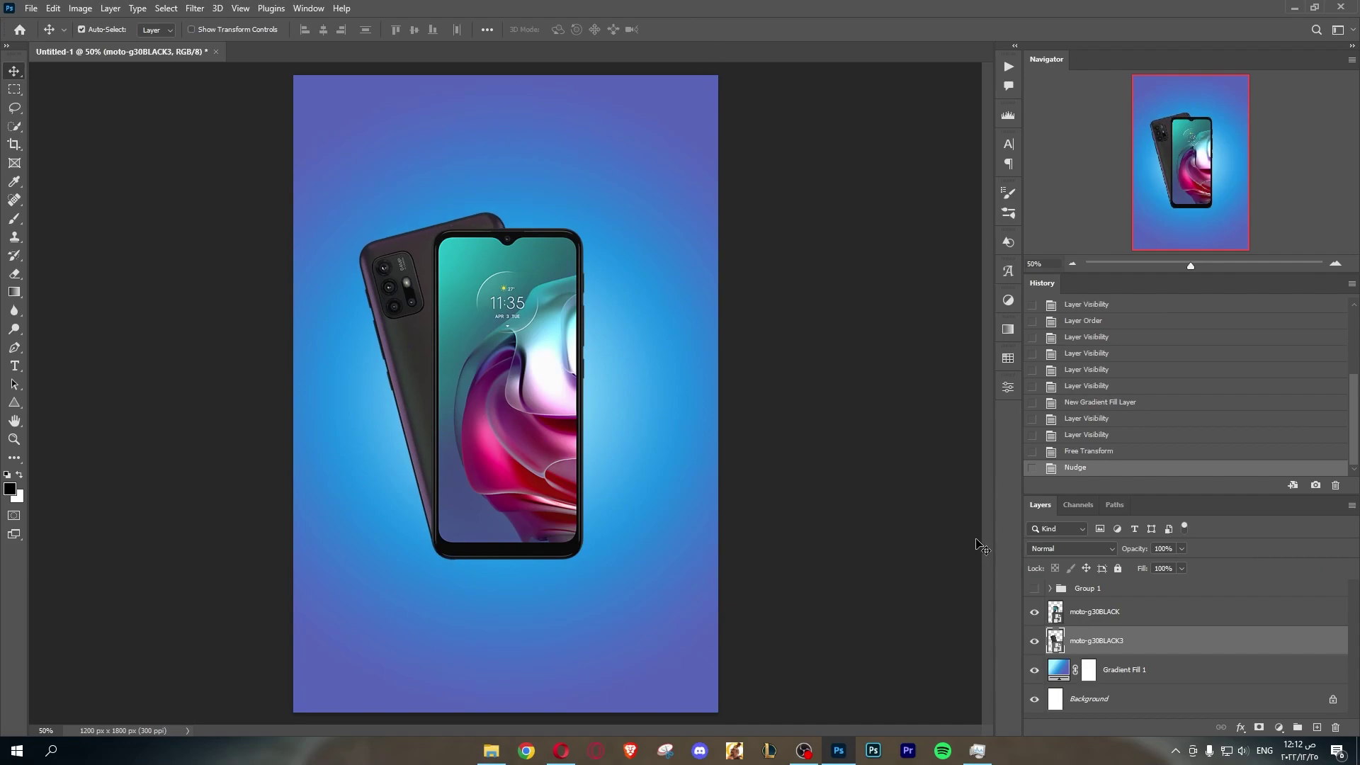
key("Left")
key("Left")
key("Left")
key("Left")
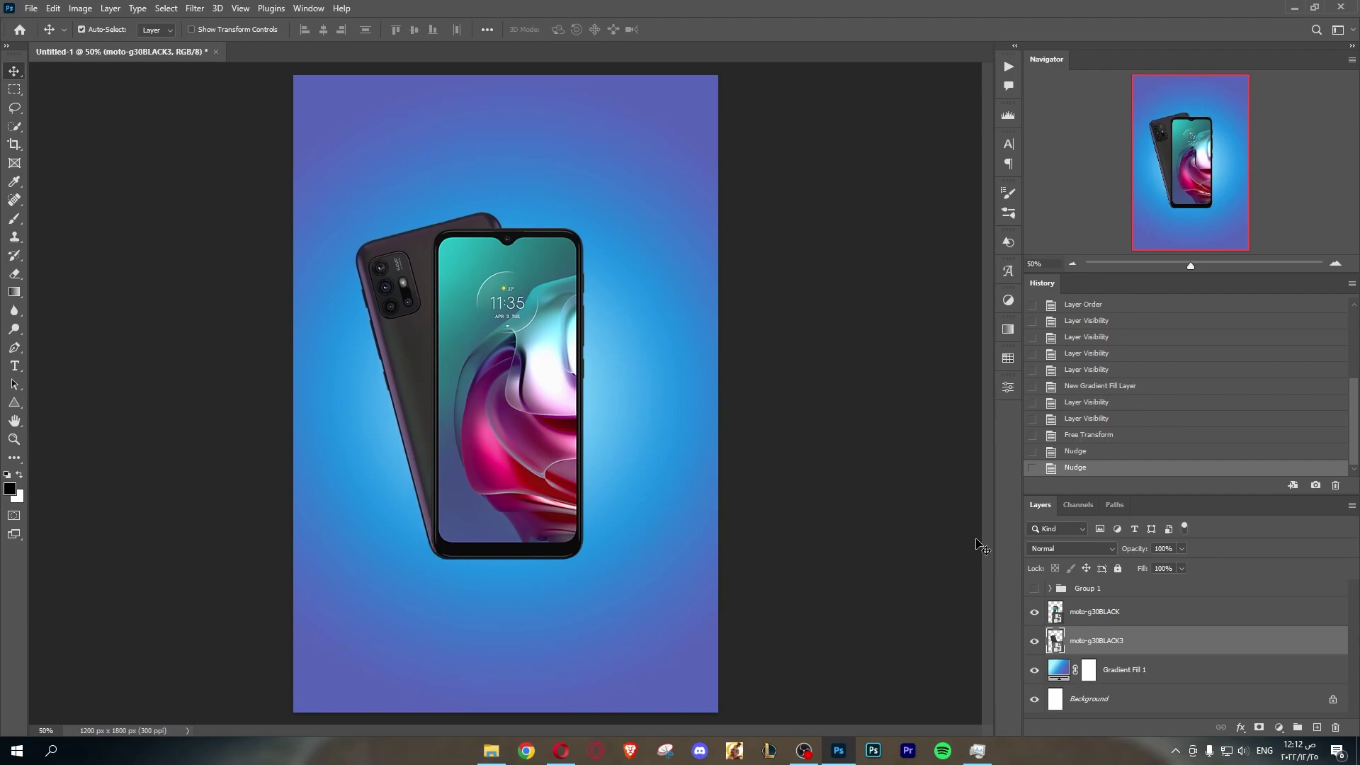
key("shift+Right")
key("shift+Up")
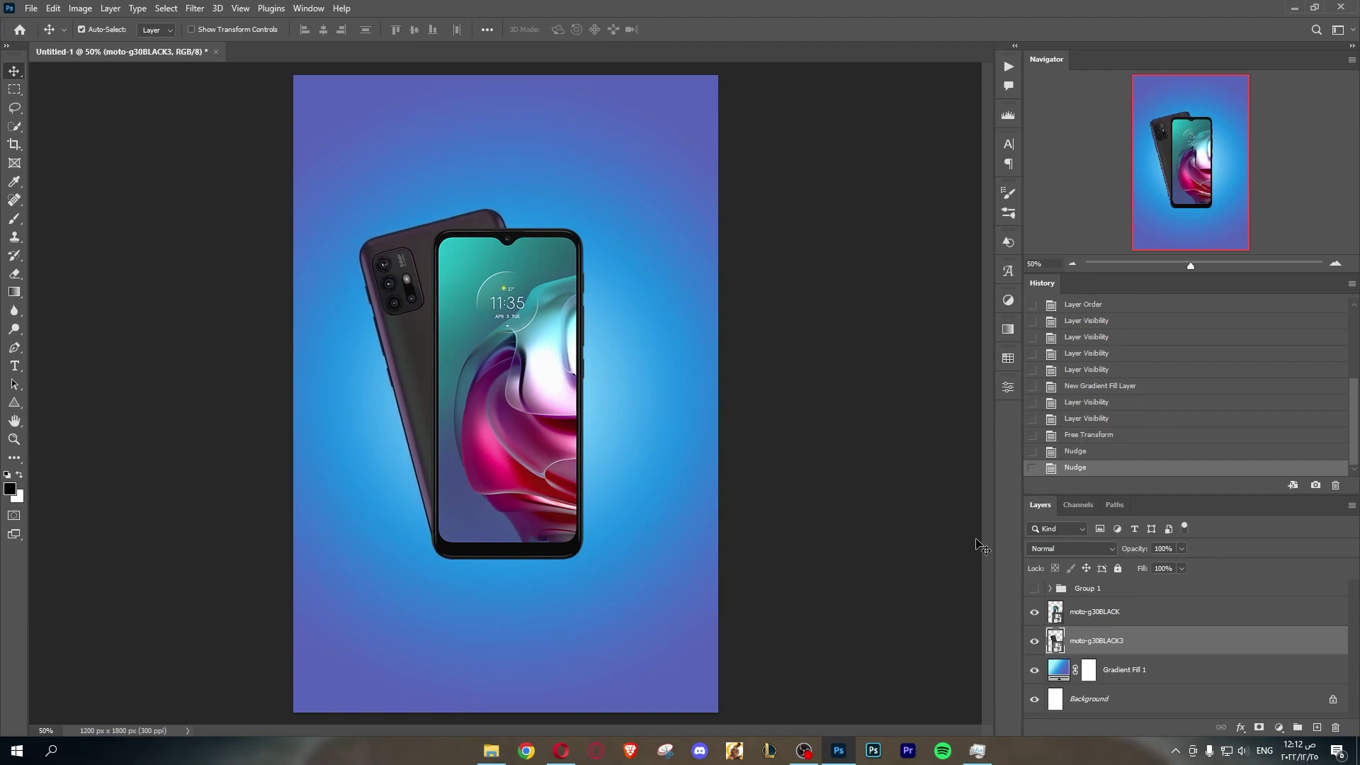
key("shift+Left")
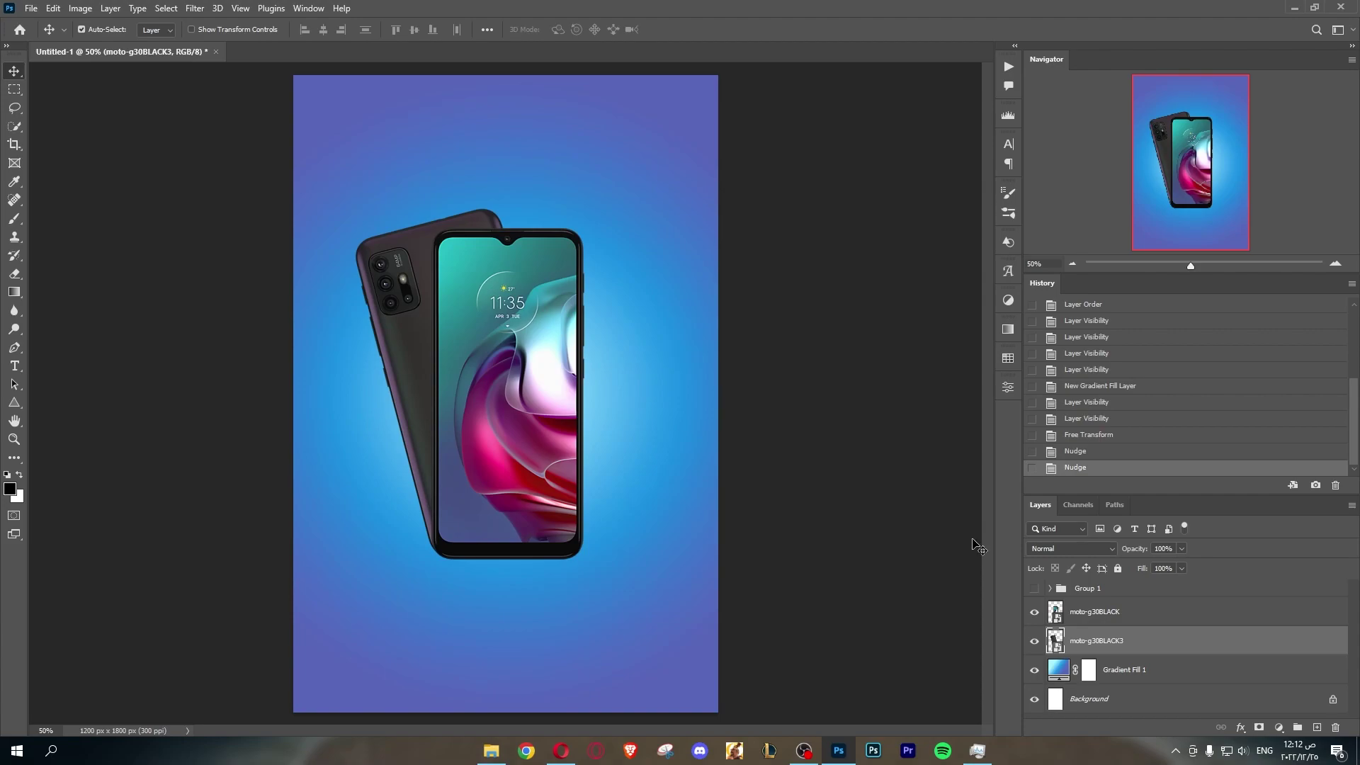
Step: Reduce the back phone's tilt to about 13 degrees and nudge it slightly right
key("ctrl+t")
key("Return")
key("ctrl+t")
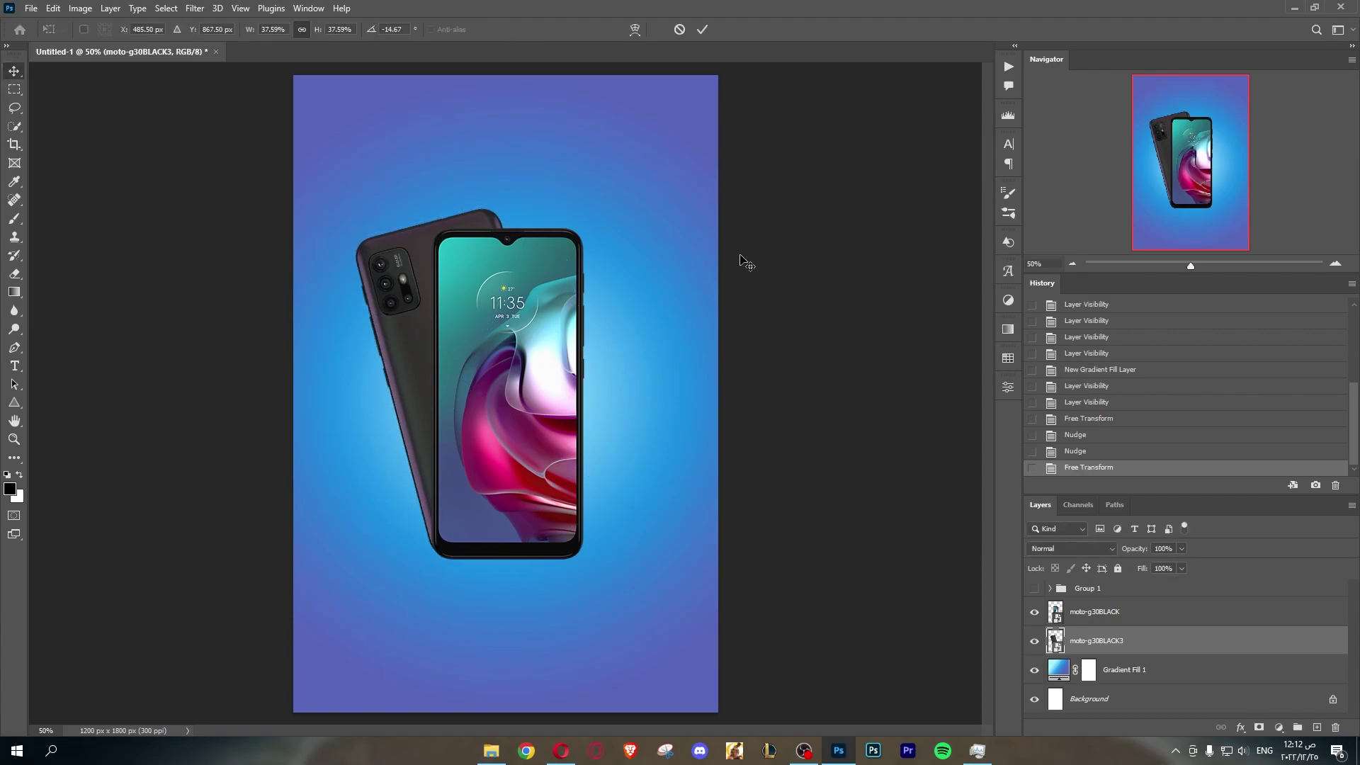
left_click_drag(746, 262, 631, 222)
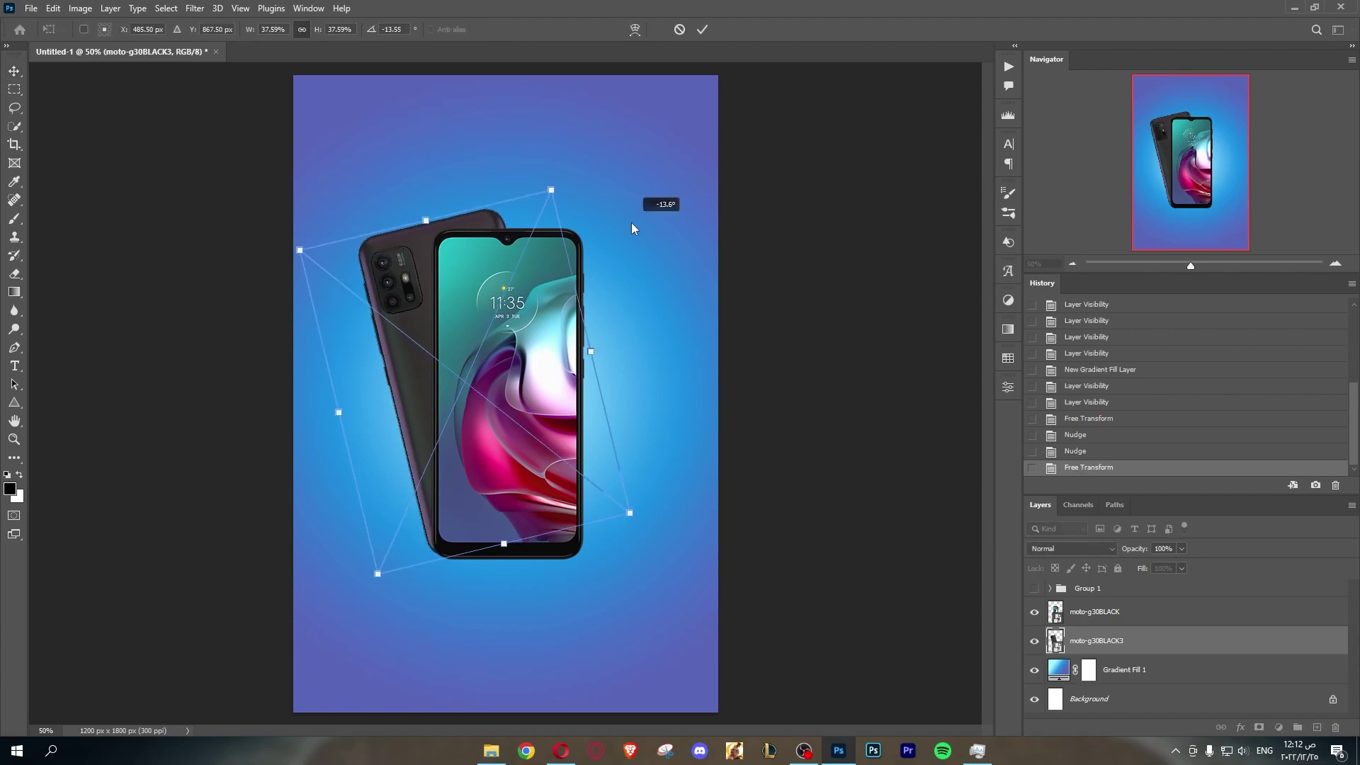
left_click(706, 28)
key("shift+Right")
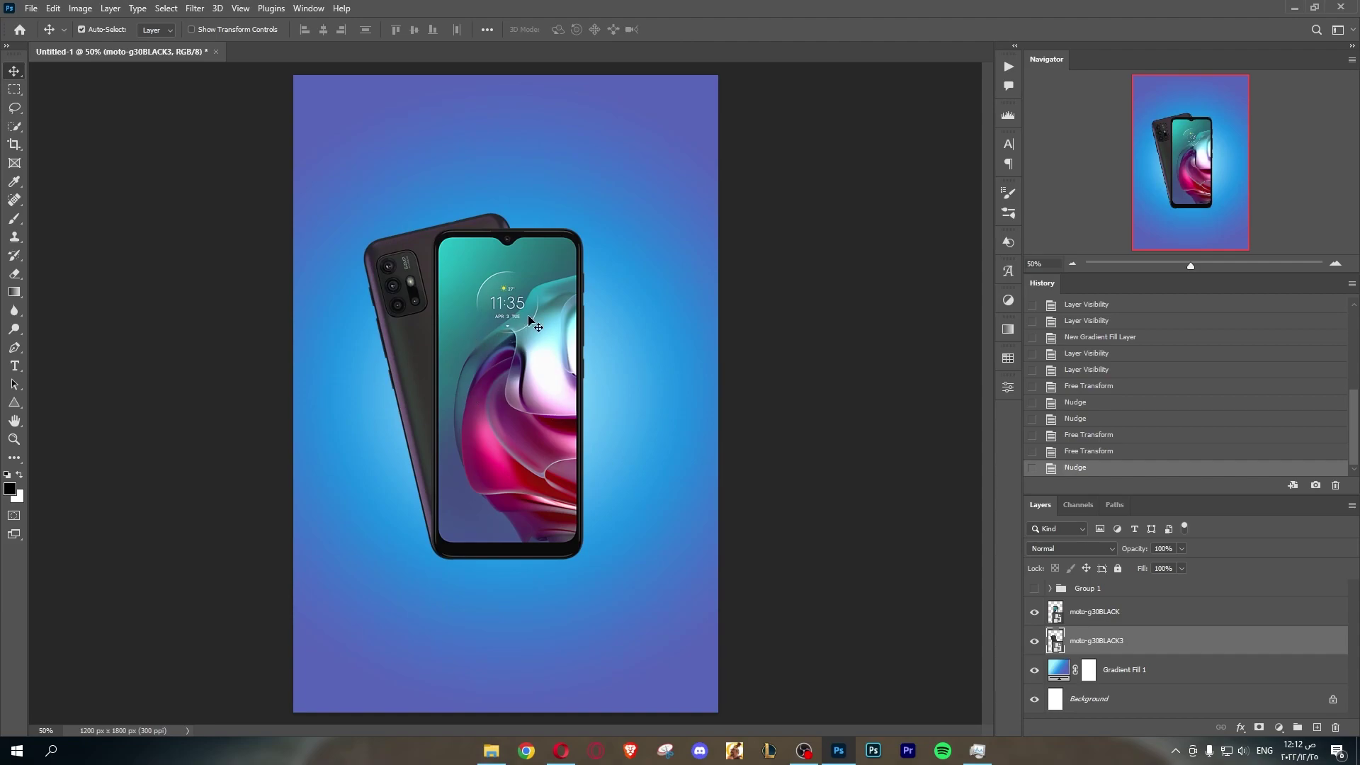
Step: Draw a wide rectangle across the poster bottom above Gradient Fill 1
left_click(1186, 672)
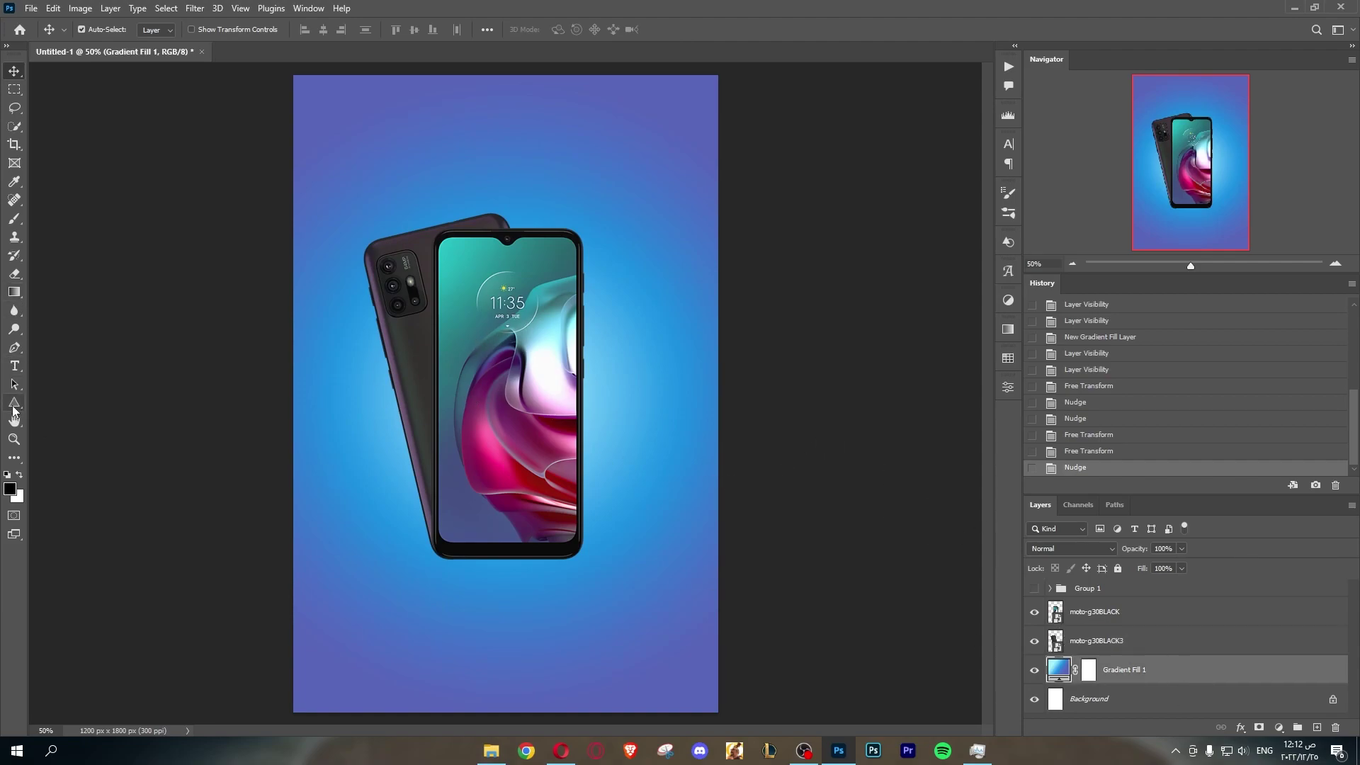
right_click(14, 402)
left_click(92, 402)
left_click_drag(308, 590, 693, 702)
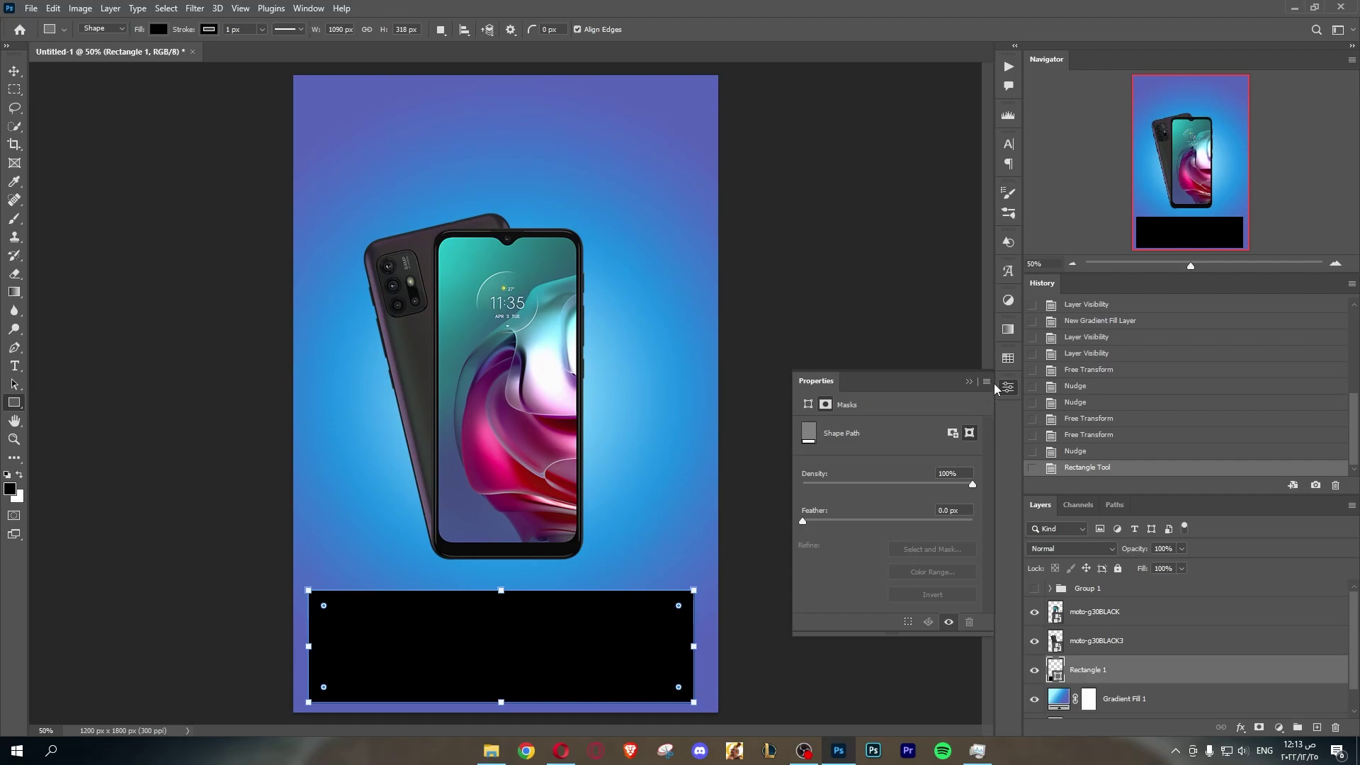
left_click(1009, 331)
left_click(1008, 387)
Step: Fill the rectangle with CMYK cyan and remove its outline
left_click(163, 29)
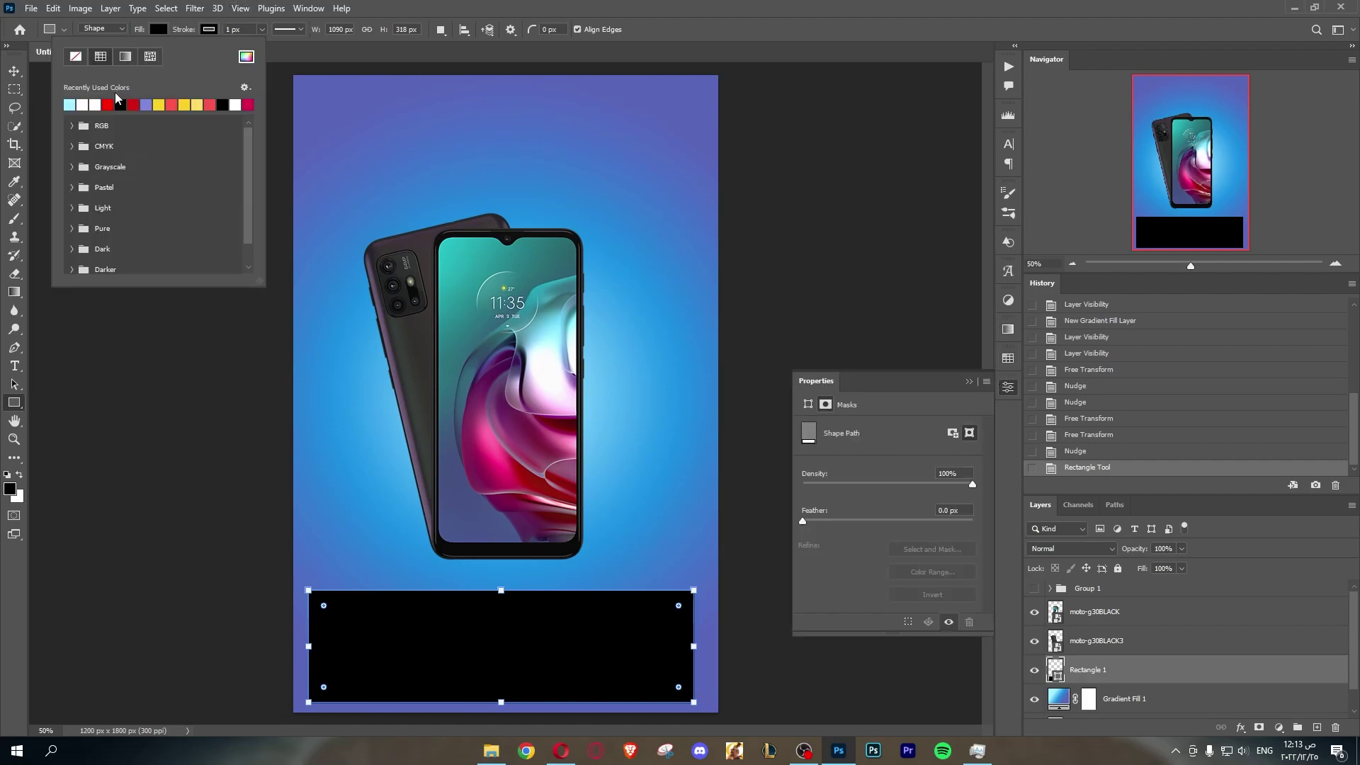
left_click(73, 147)
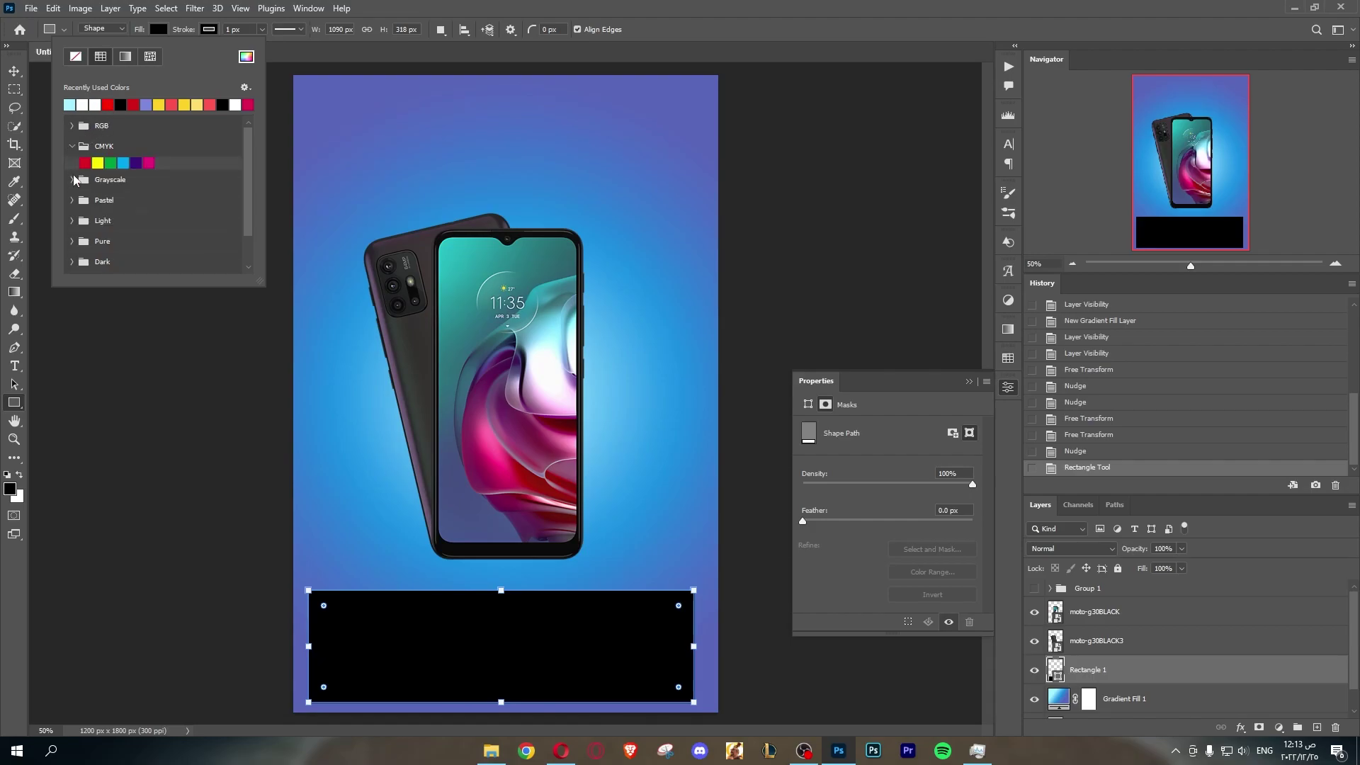
left_click(123, 163)
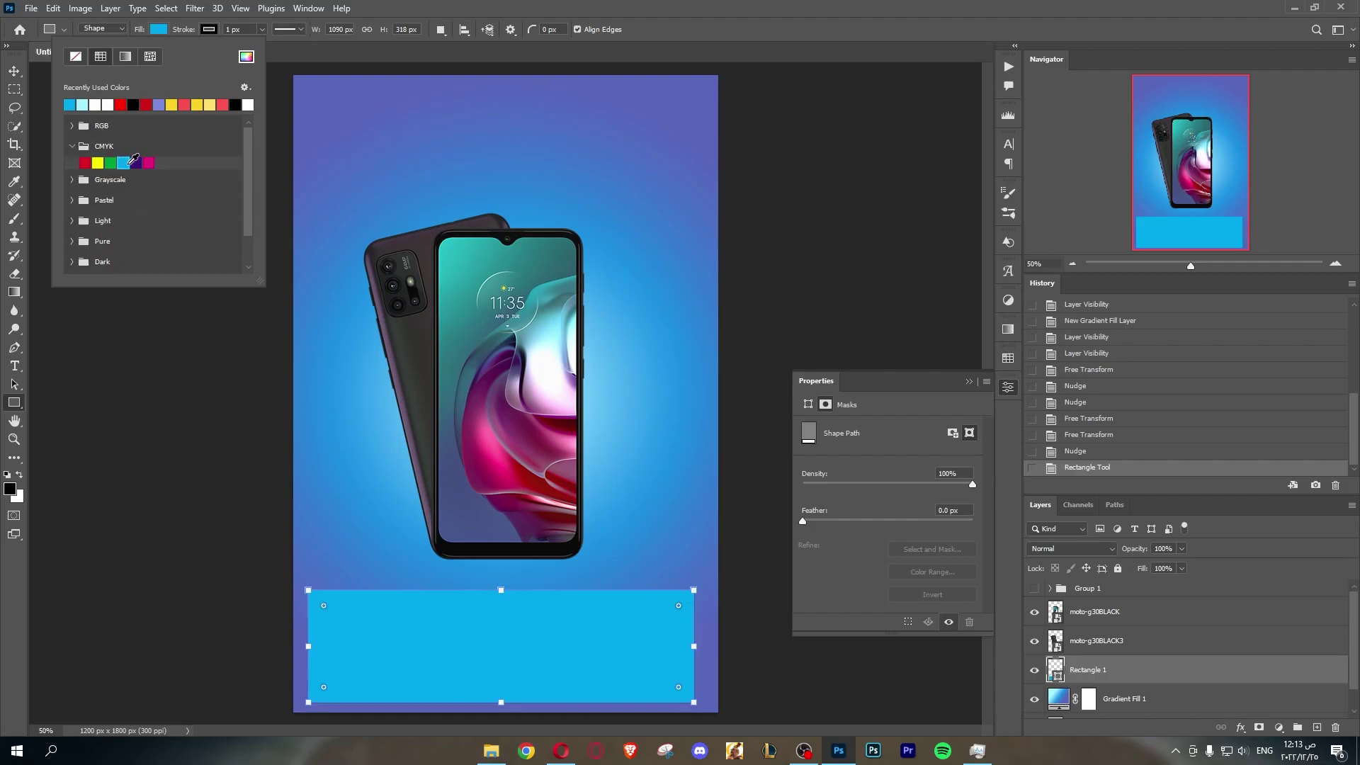
left_click(208, 29)
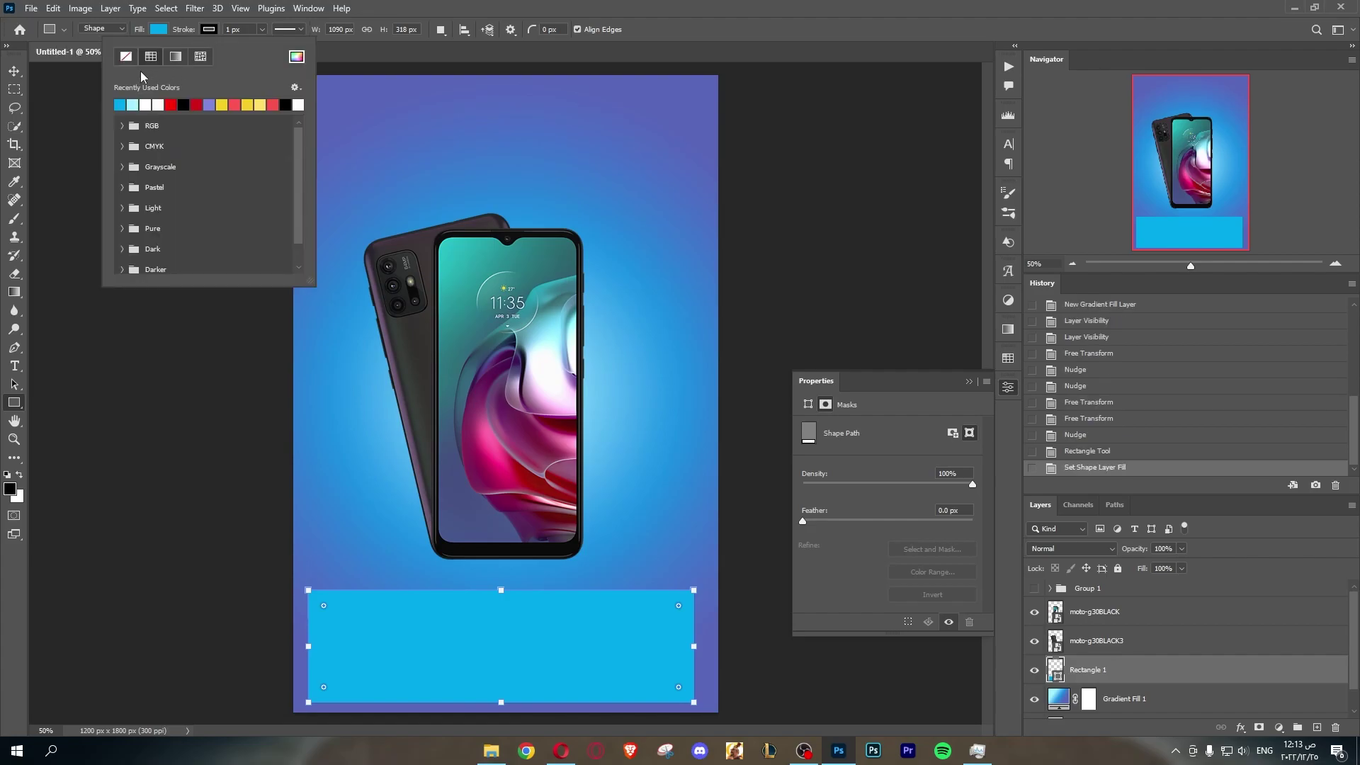
left_click(125, 56)
key("v")
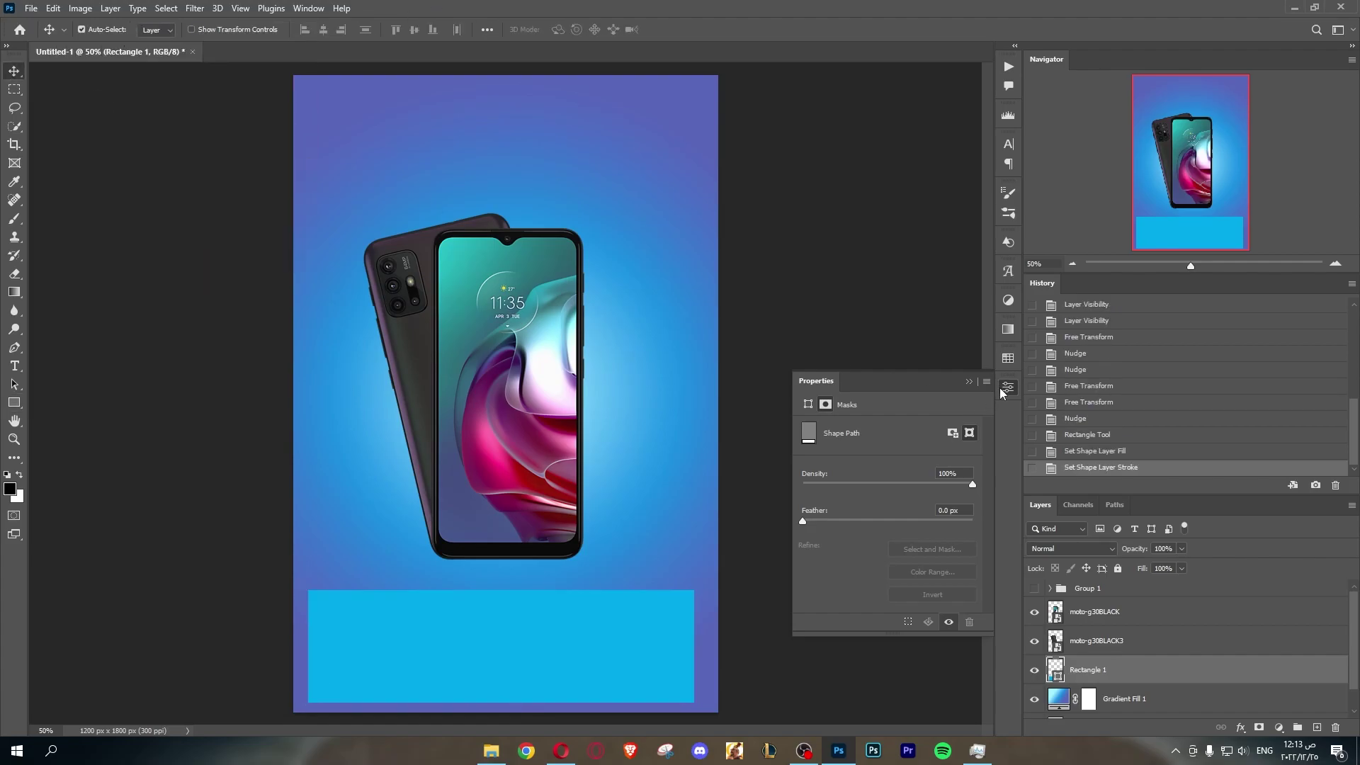
left_click(999, 388)
key("ctrl+t")
Step: Perspective-distort the cyan rectangle into a tapered floor and enlarge it across the canvas bottom
right_click(641, 610)
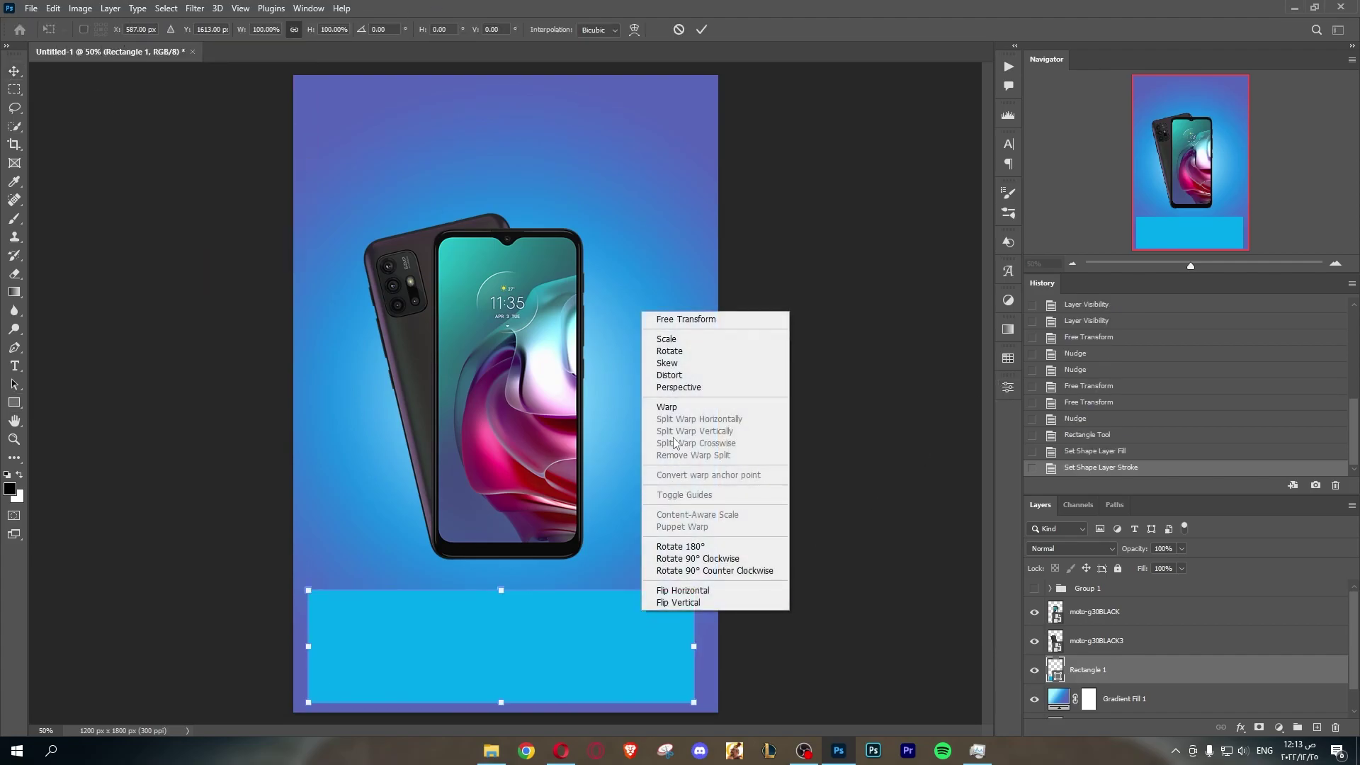
left_click(678, 387)
left_click_drag(694, 589, 584, 535)
left_click_drag(693, 706, 912, 735)
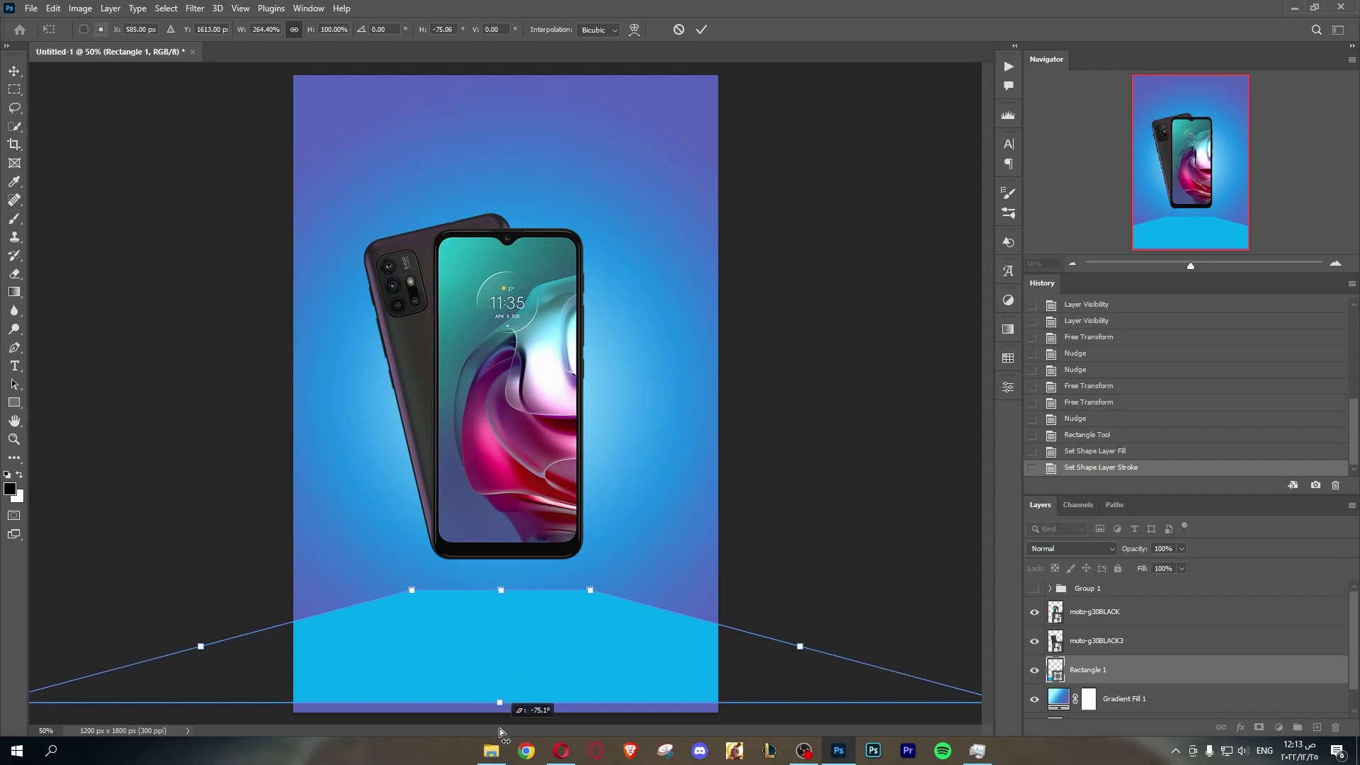
left_click_drag(544, 667, 545, 619)
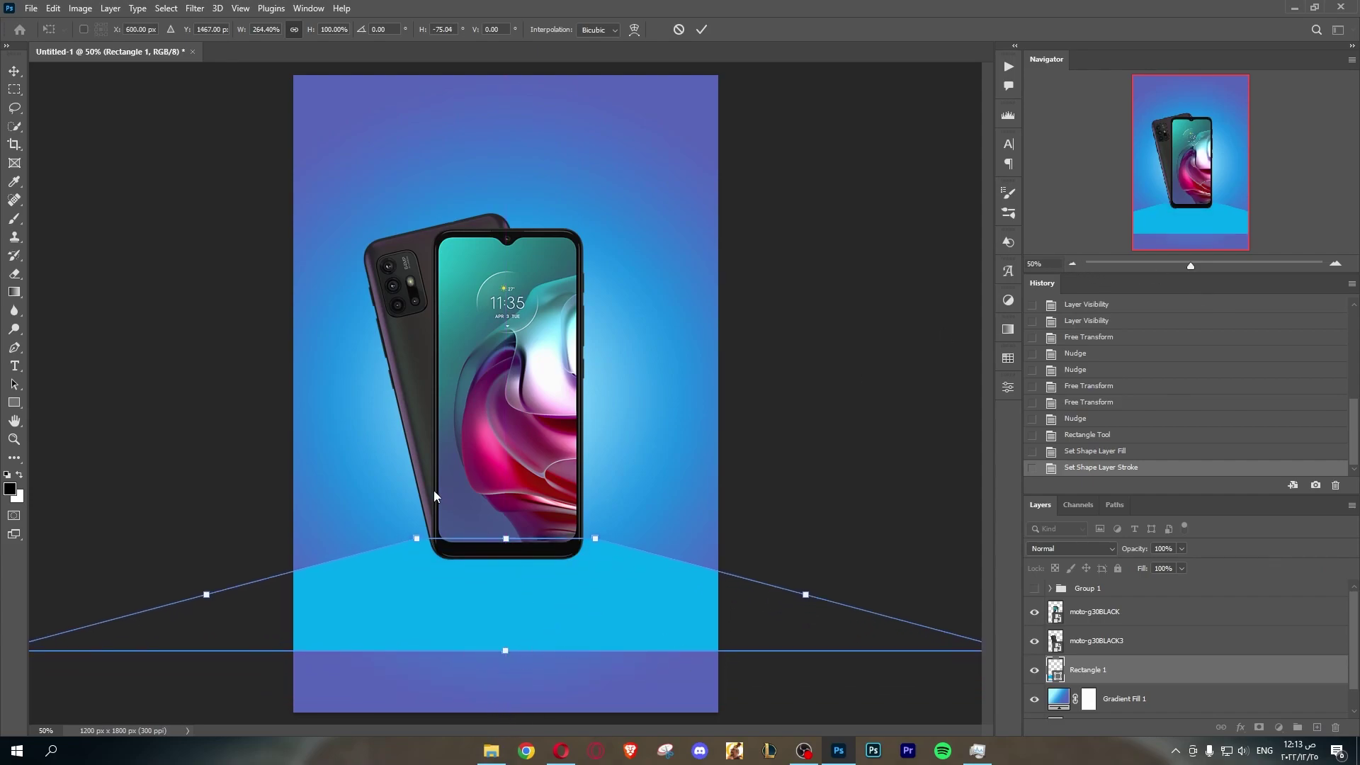
left_click(701, 29)
key("ctrl+t")
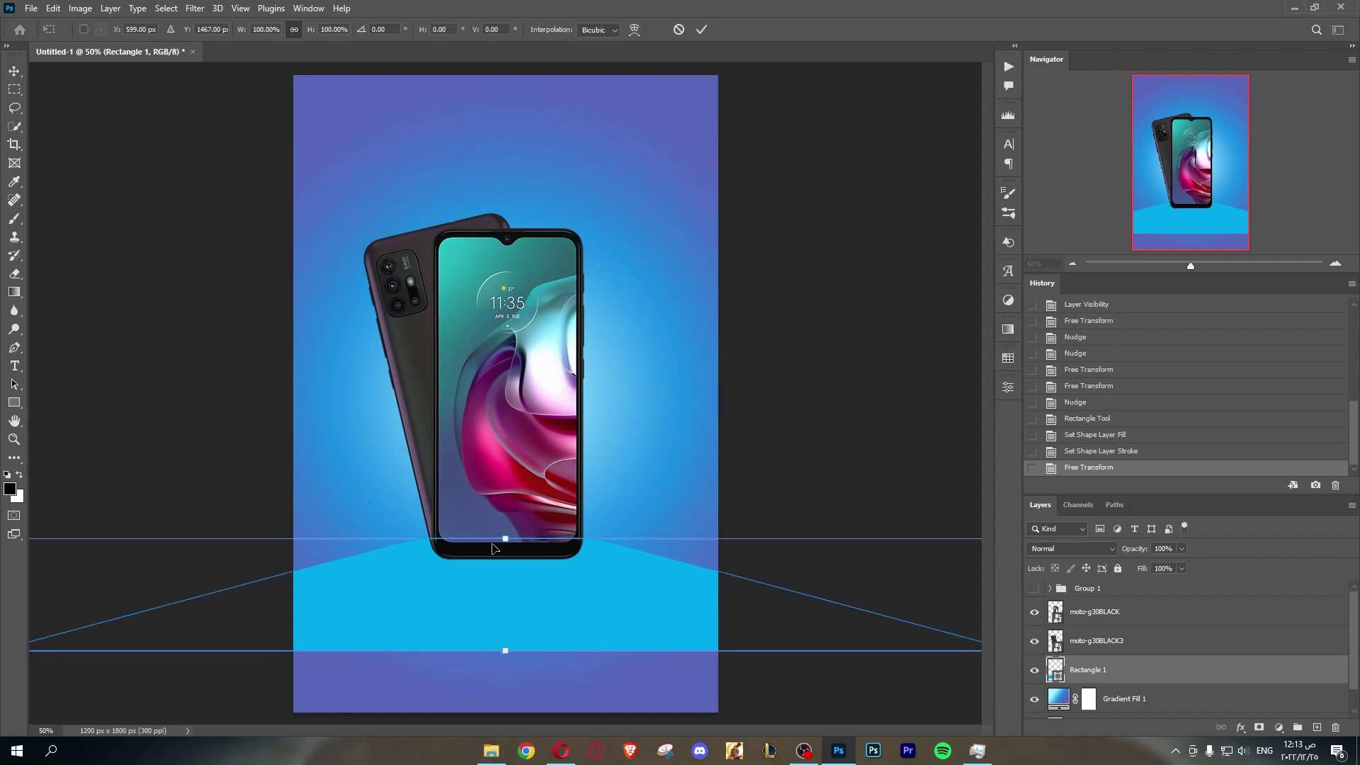
left_click_drag(504, 538, 503, 482)
left_click_drag(504, 536, 503, 568)
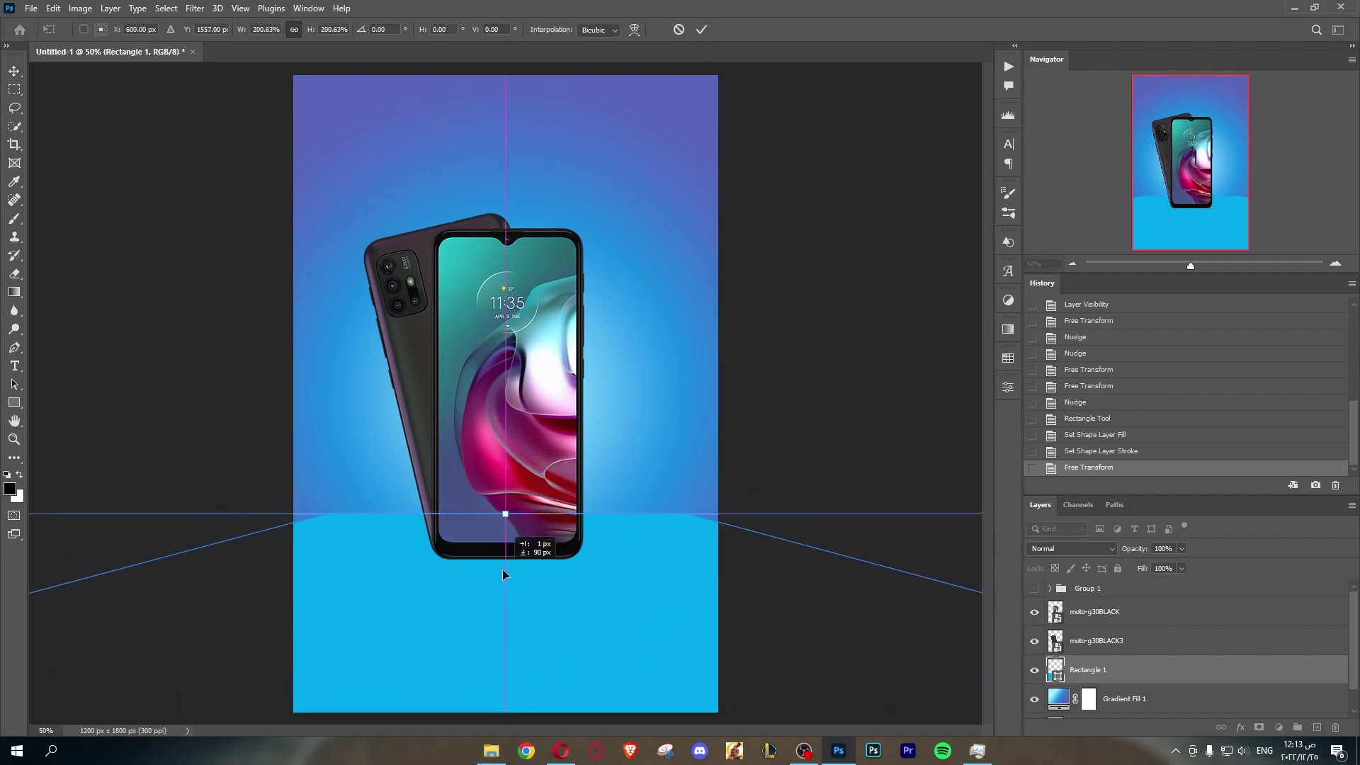
left_click(701, 29)
Step: Pinch the floor shape with another perspective transform and nudge it upward
key("ctrl+t")
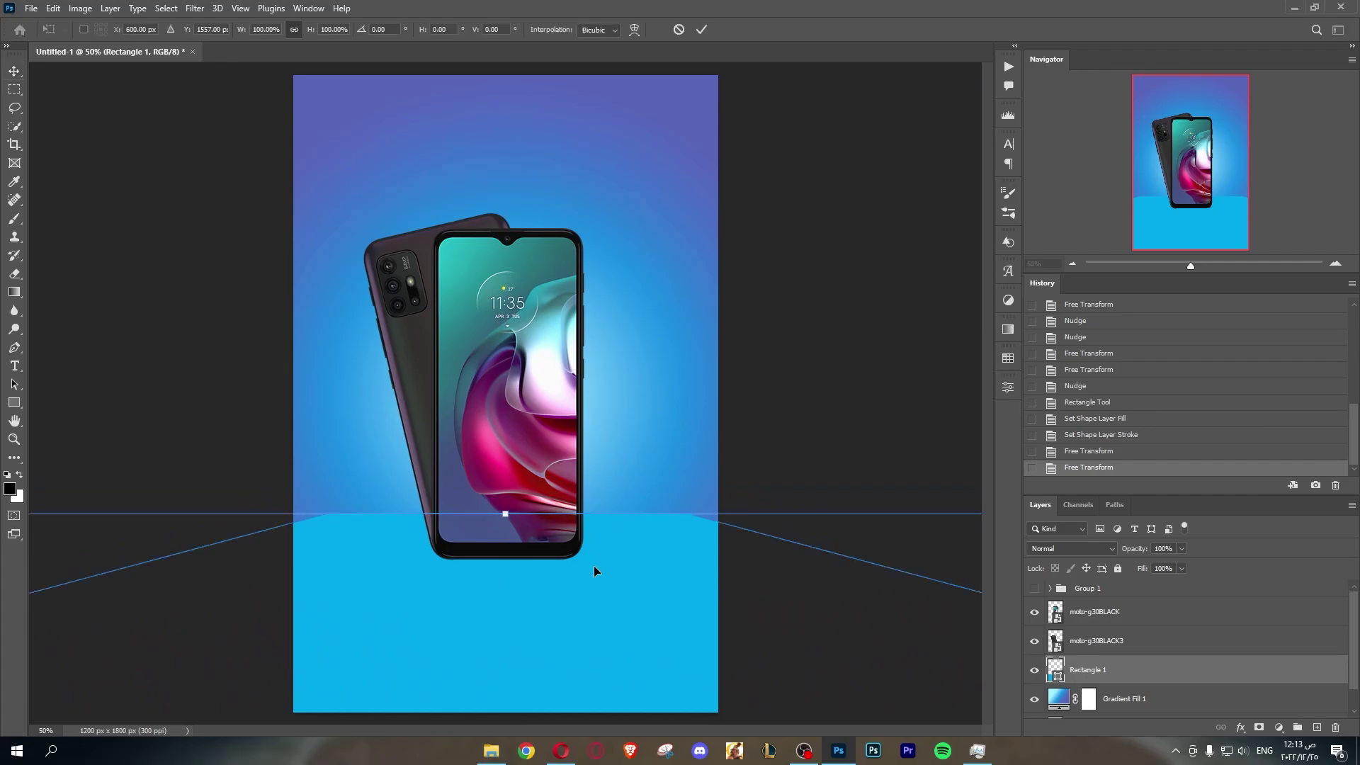
right_click(595, 565)
left_click(648, 344)
left_click(1072, 264)
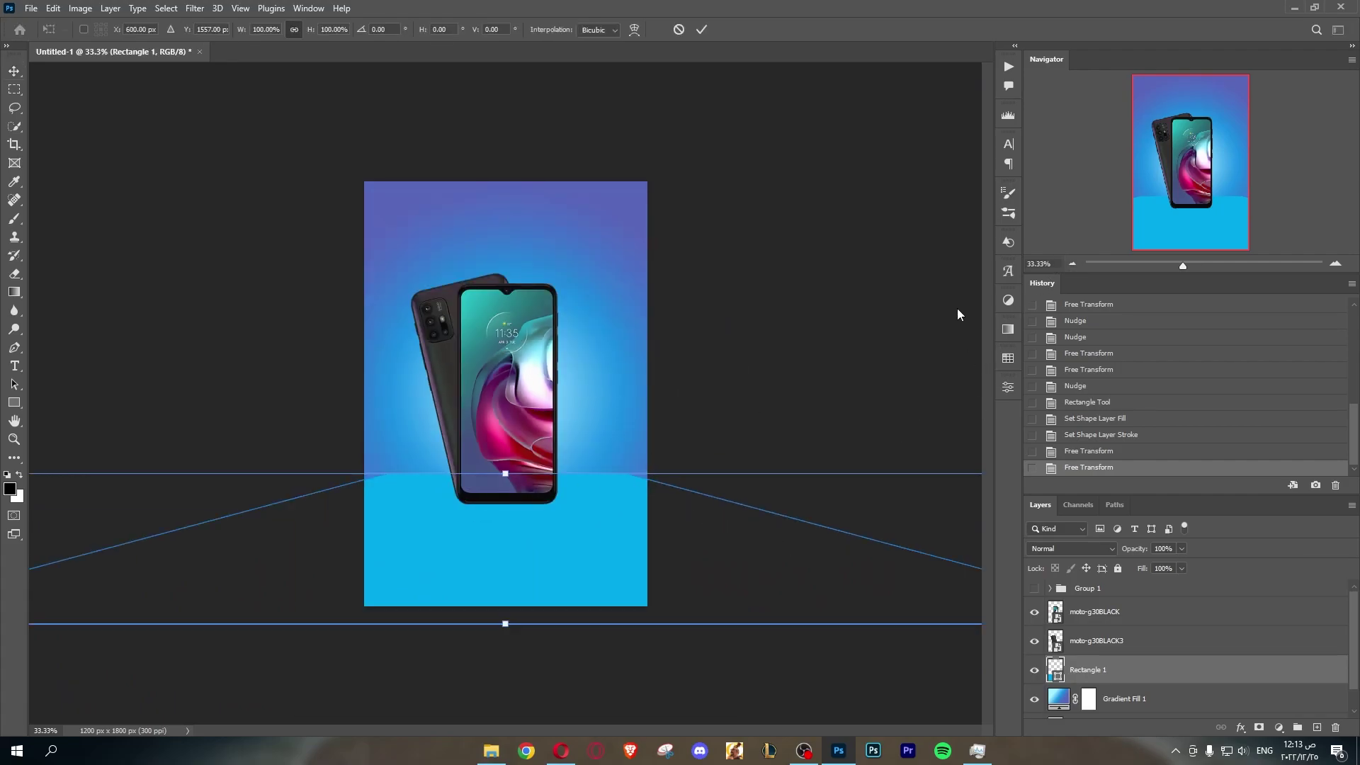
key("Down")
left_click(701, 29)
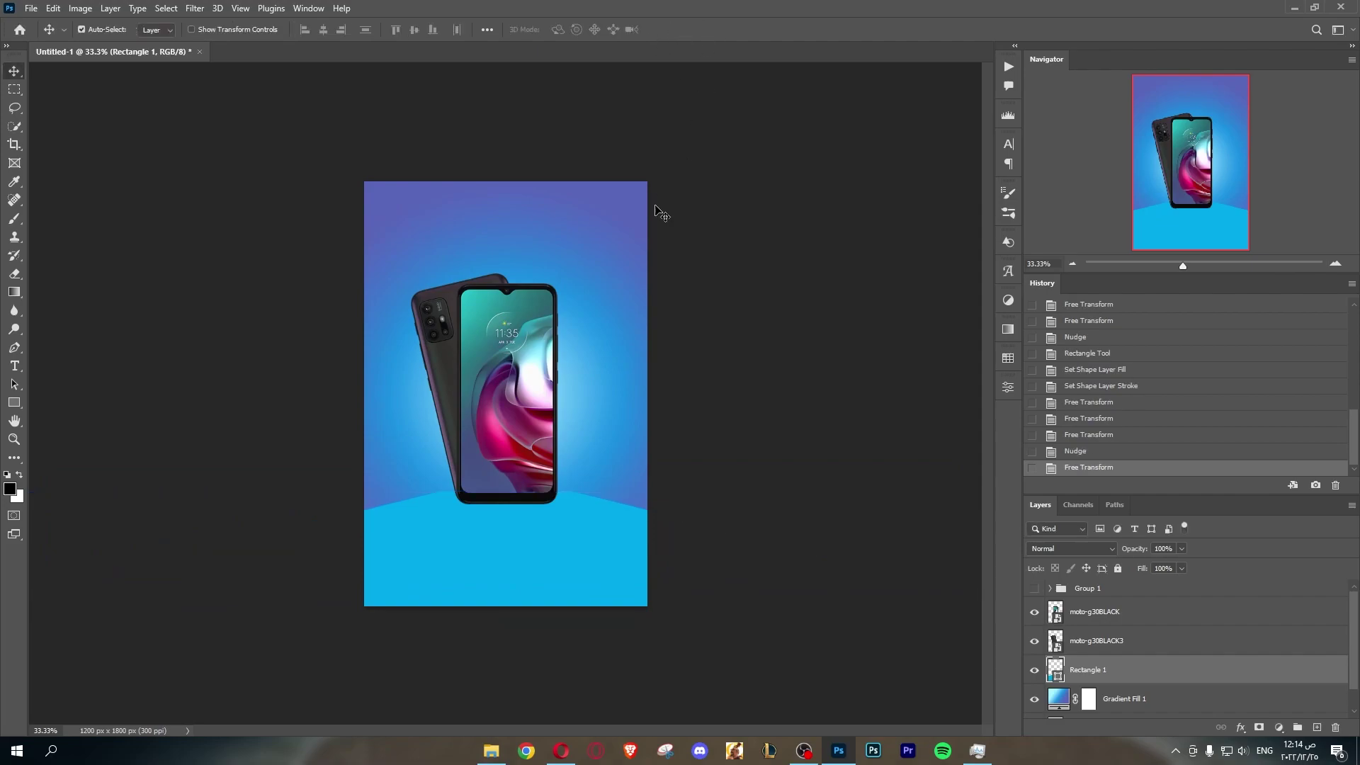
left_click(1336, 264)
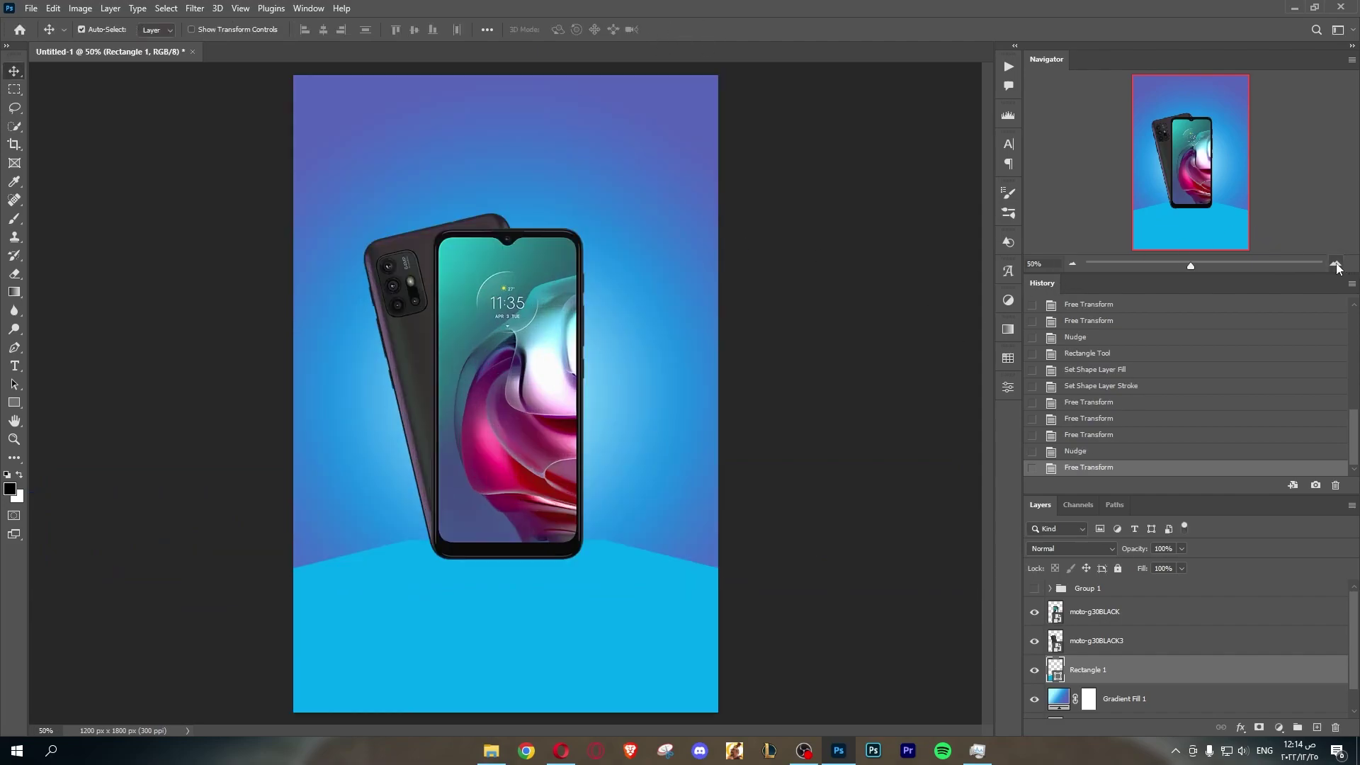
key("shift+Up")
key("shift+Up")
key("shift+Up")
key("shift+Up")
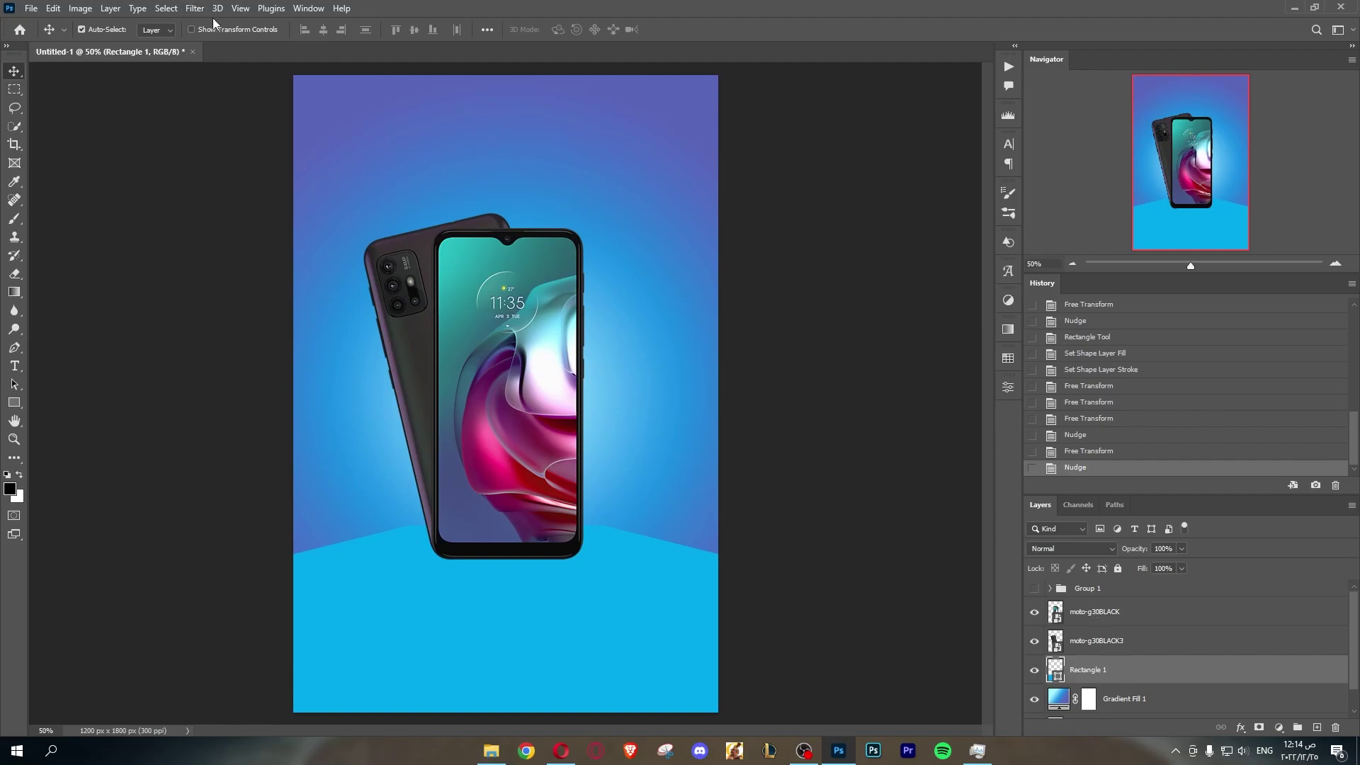
Step: Convert the floor to a smart object and apply Motion Blur at angle -16, distance 150
left_click(195, 8)
mouse_move(202, 189)
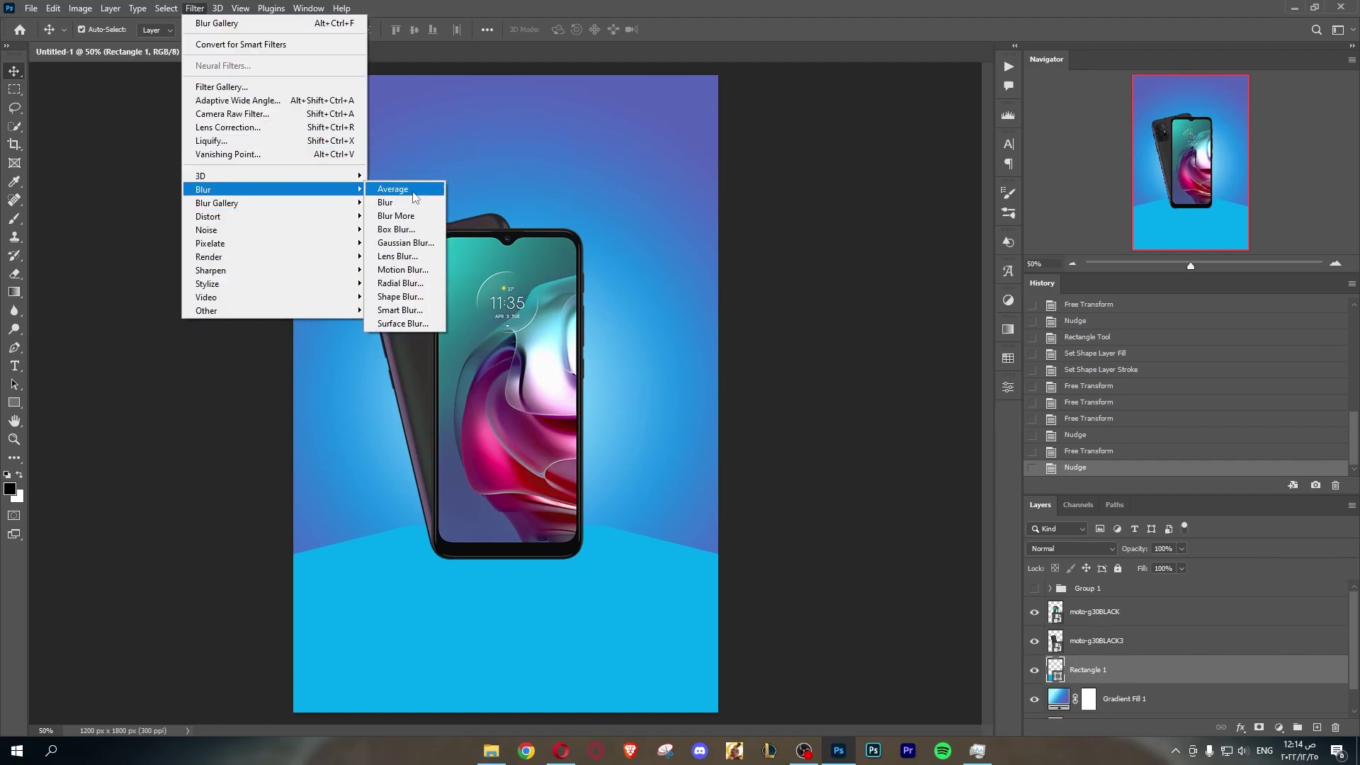
left_click(407, 270)
left_click(730, 285)
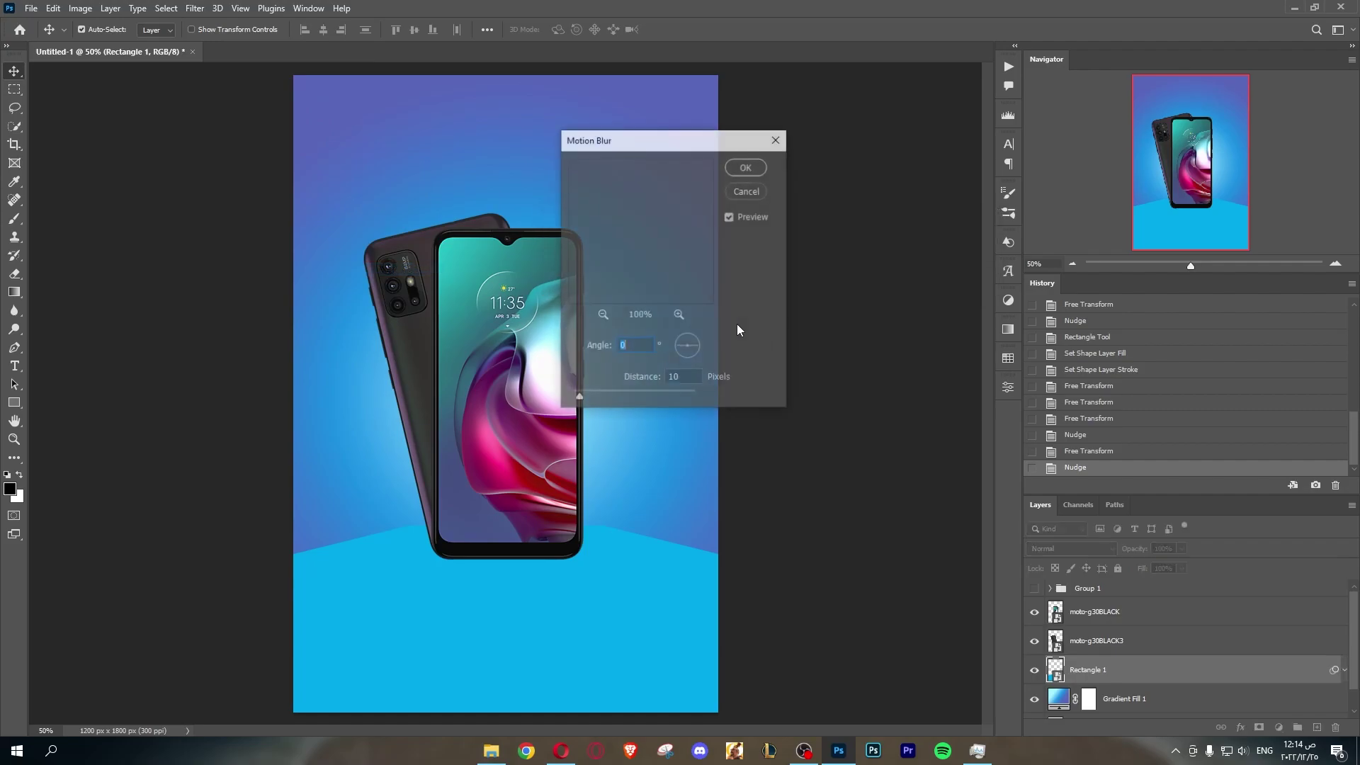
type("-16")
key("Tab")
type("150")
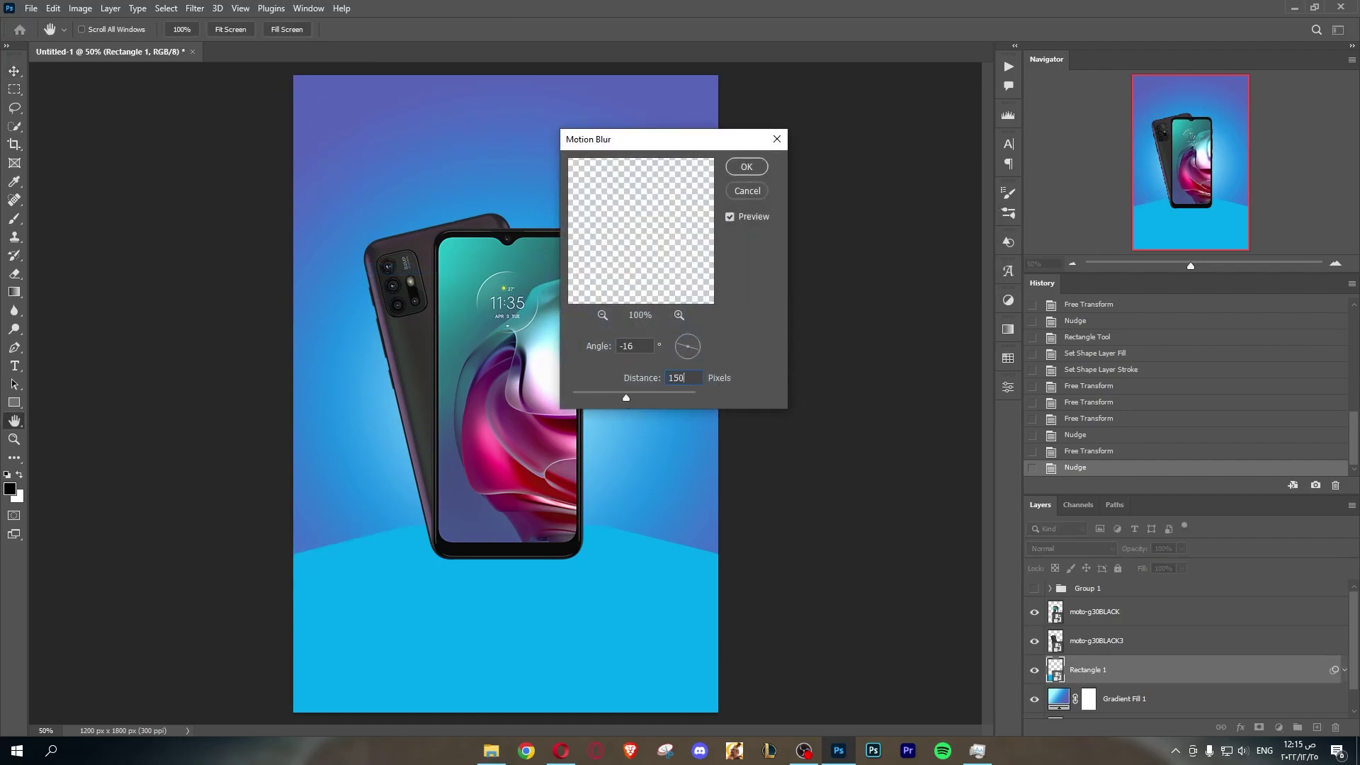
left_click(747, 167)
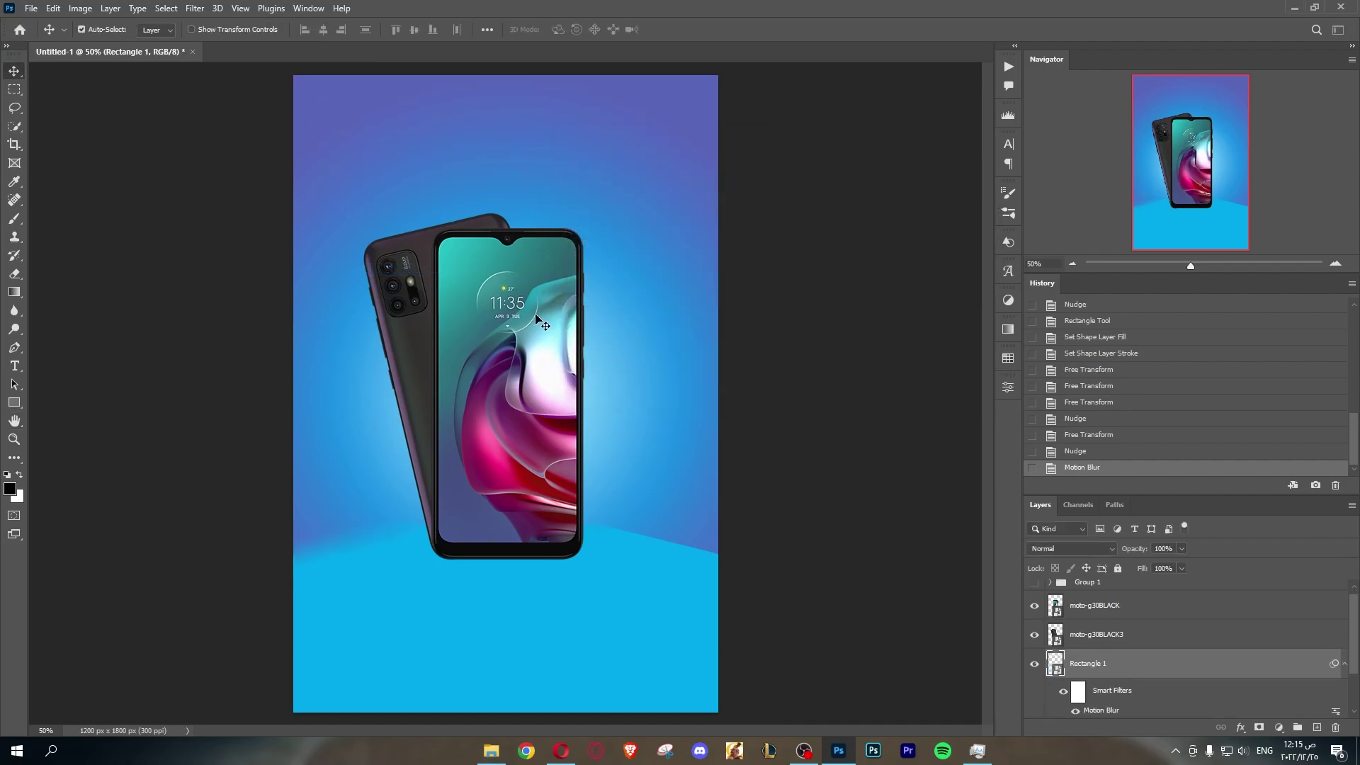
left_click(1346, 664)
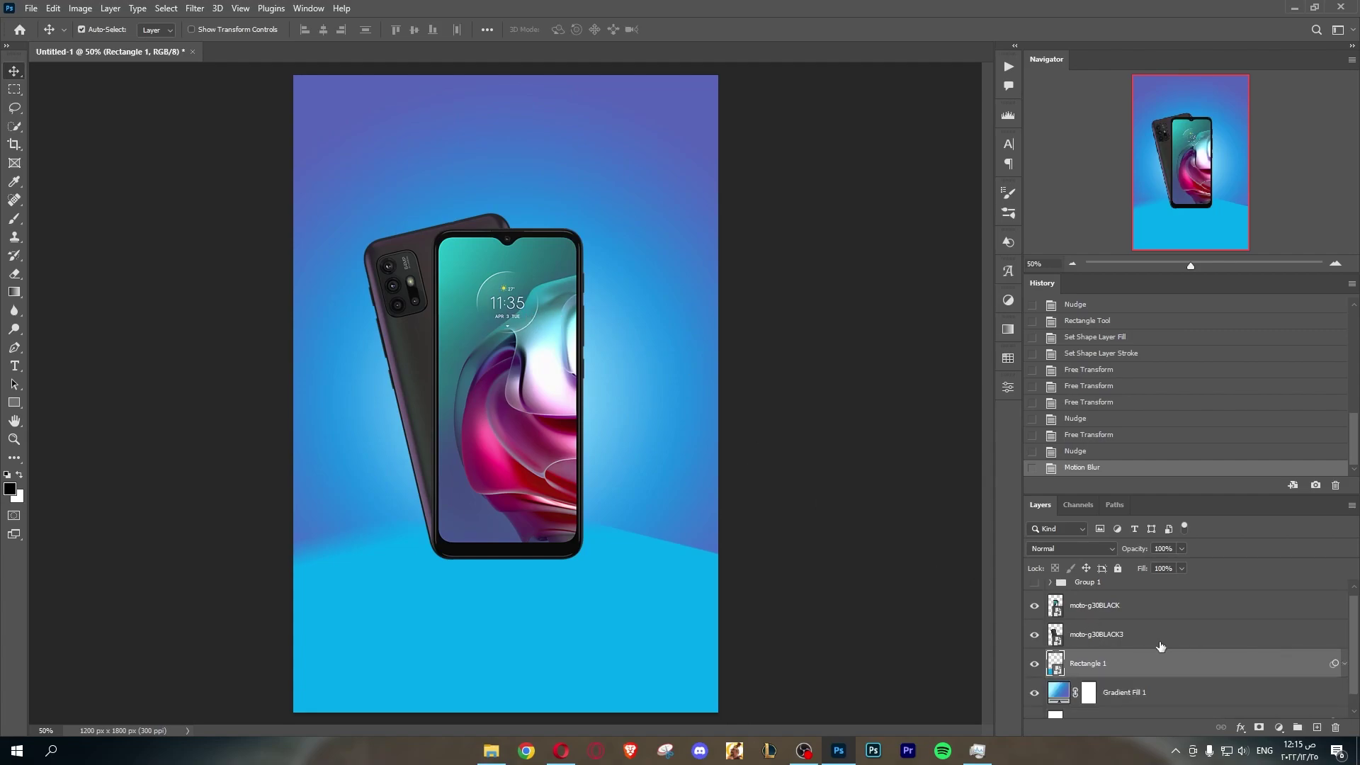
left_click(1072, 263)
left_click(1336, 265)
scroll(1049, 588, "up", 1)
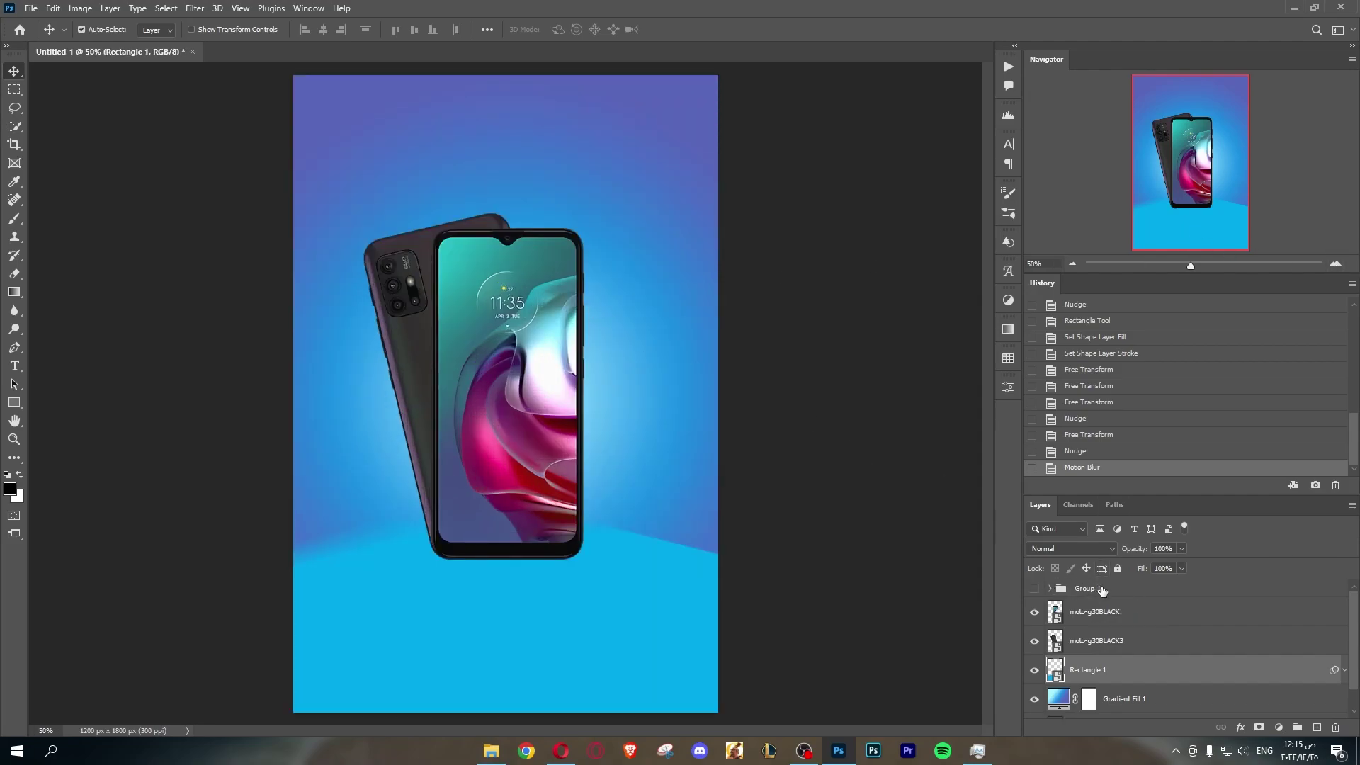
Step: Add a new layer above Gradient Fill 1 and paint a soft white stroke at upper left
left_click(1147, 692)
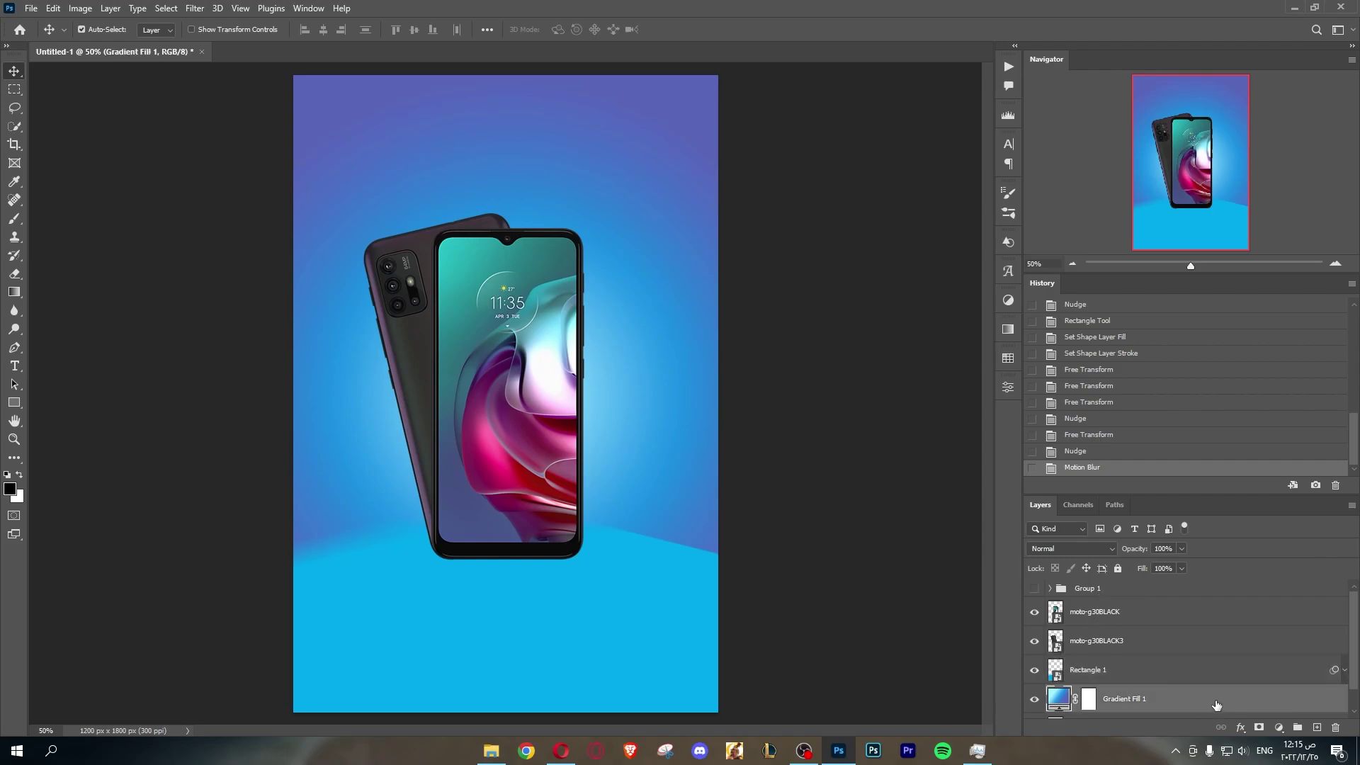
left_click(1203, 676)
left_click(1317, 727)
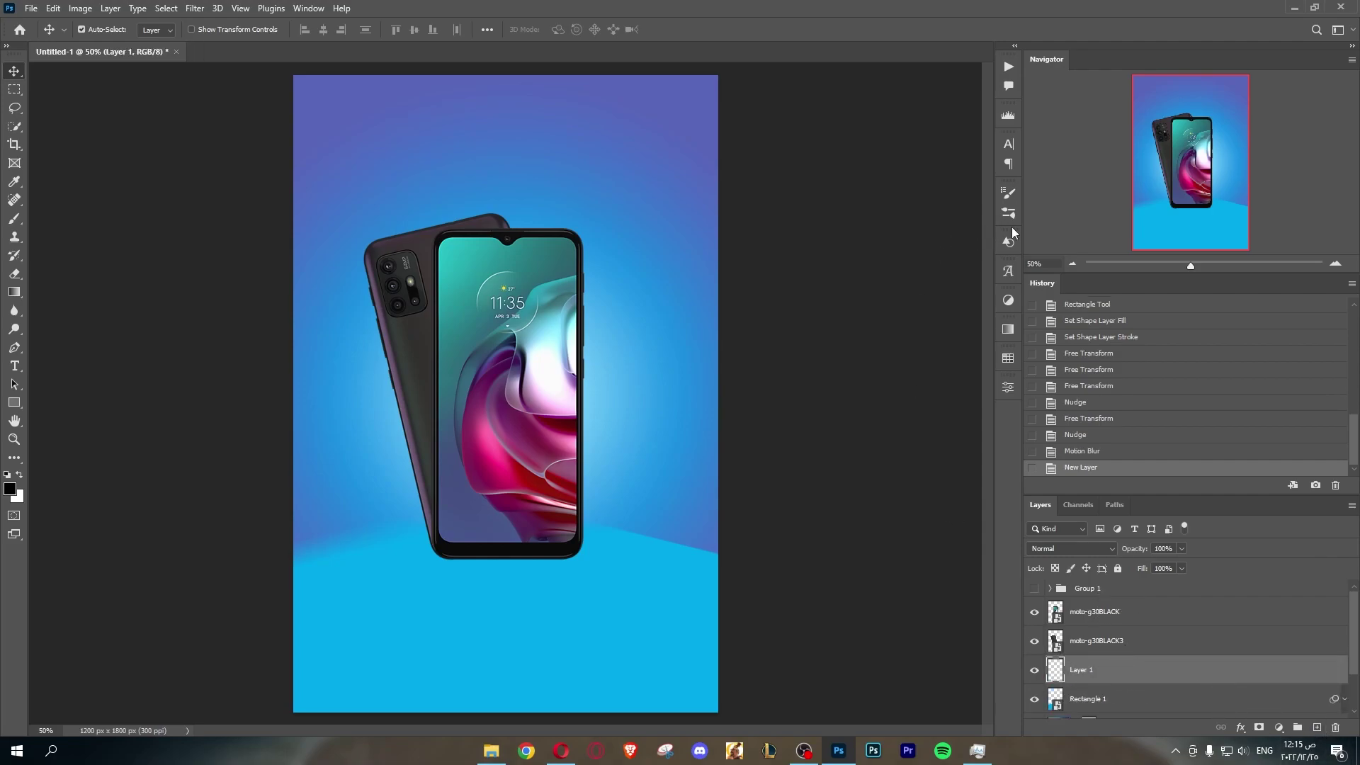
left_click(19, 474)
left_click(14, 218)
key("bracketleft")
key("bracketleft")
key("bracketleft")
left_click_drag(234, 304, 234, 177)
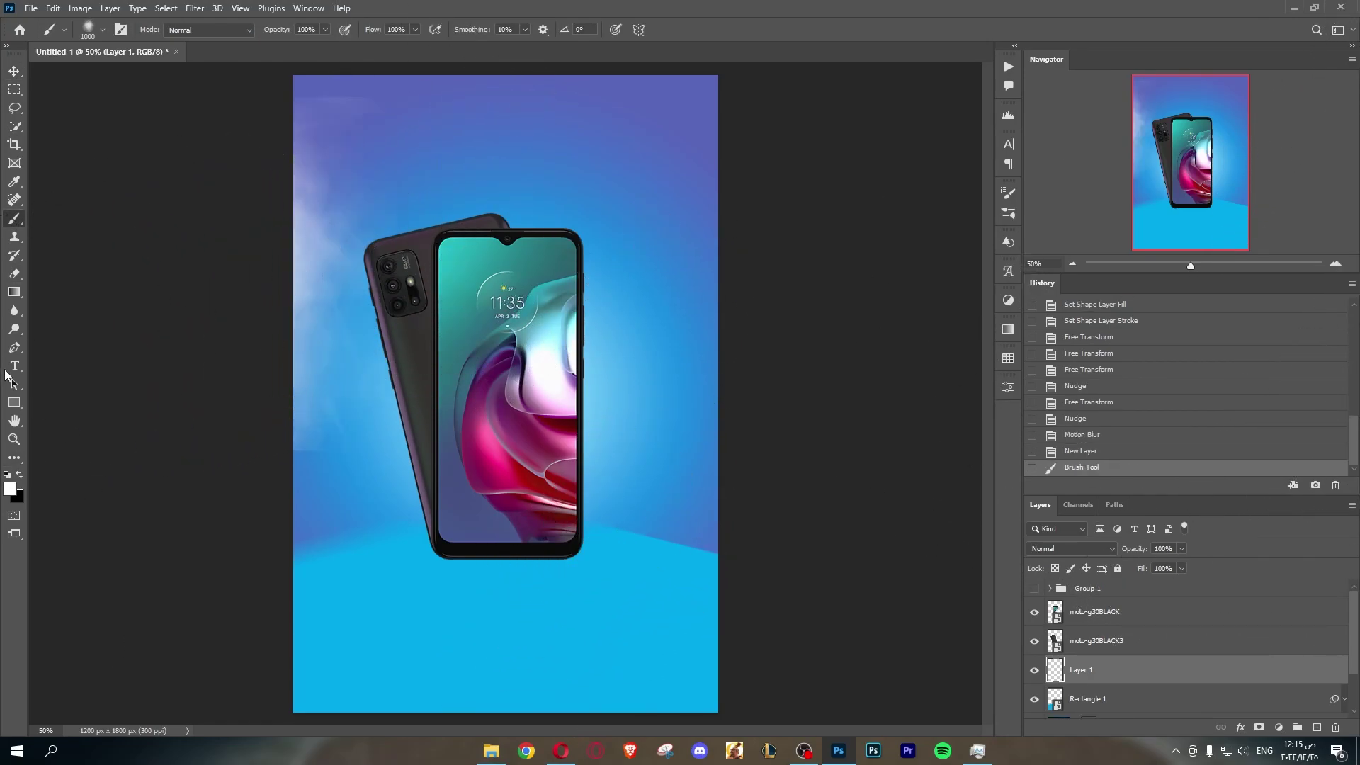
Step: Choose a cloud brush tip, test and undo a dab, then set it to 435 px
left_click(1009, 199)
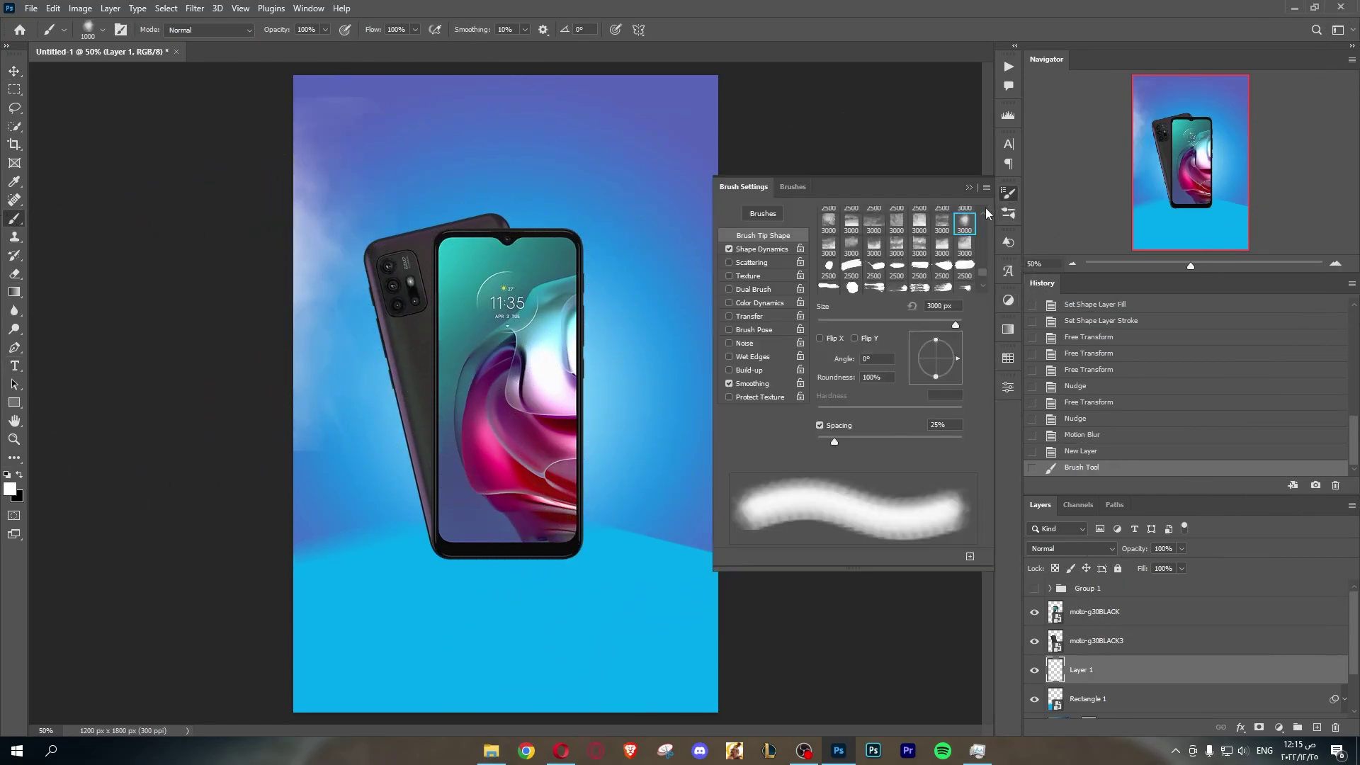
scroll(903, 260, "up", 1)
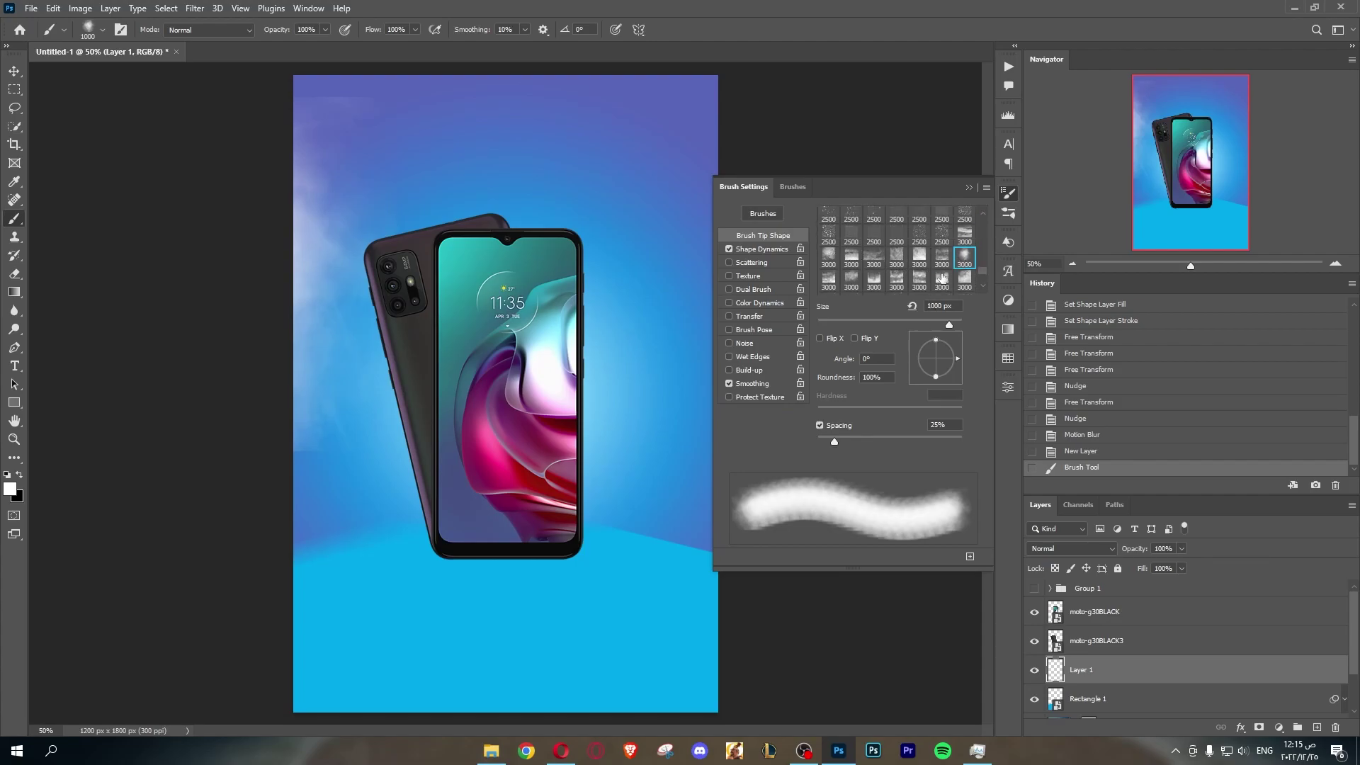
scroll(945, 277, "up", 1)
scroll(951, 276, "down", 1)
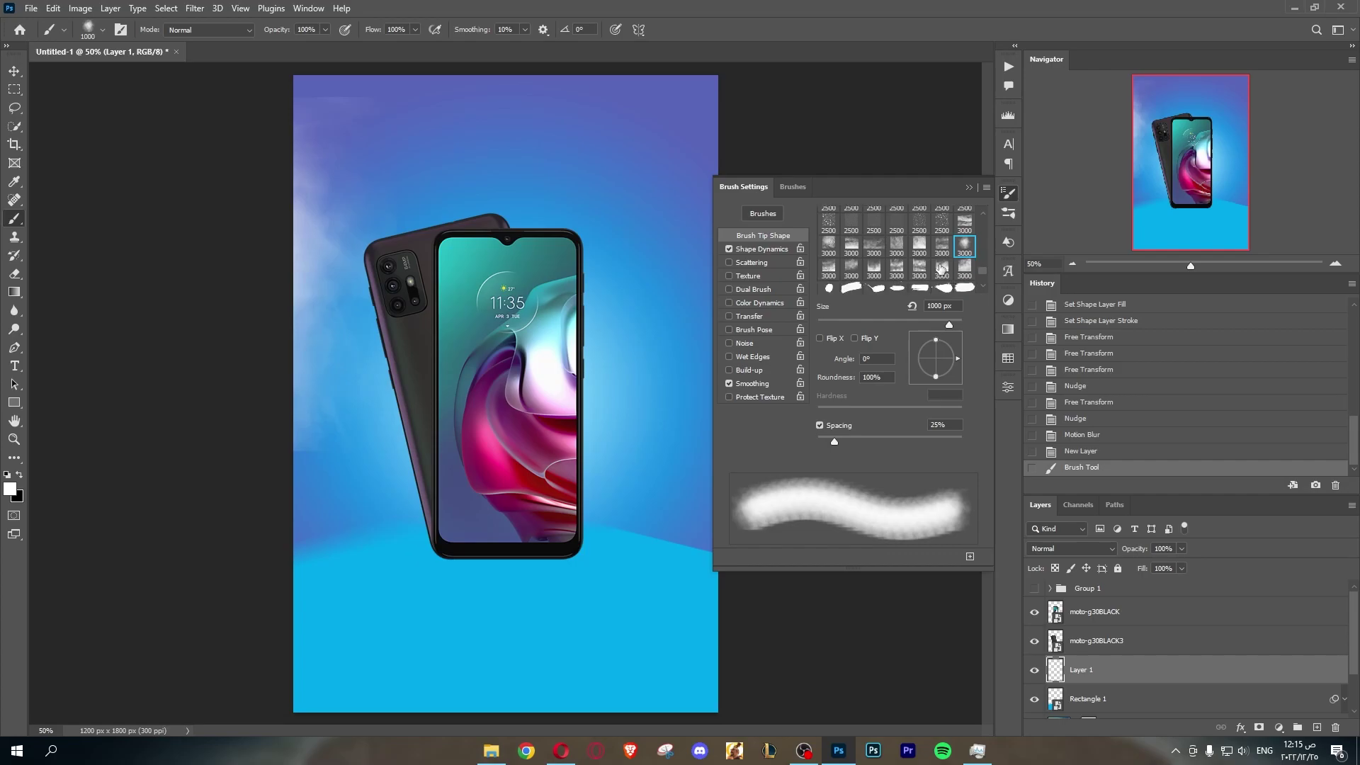
scroll(940, 267, "up", 1)
left_click(832, 261)
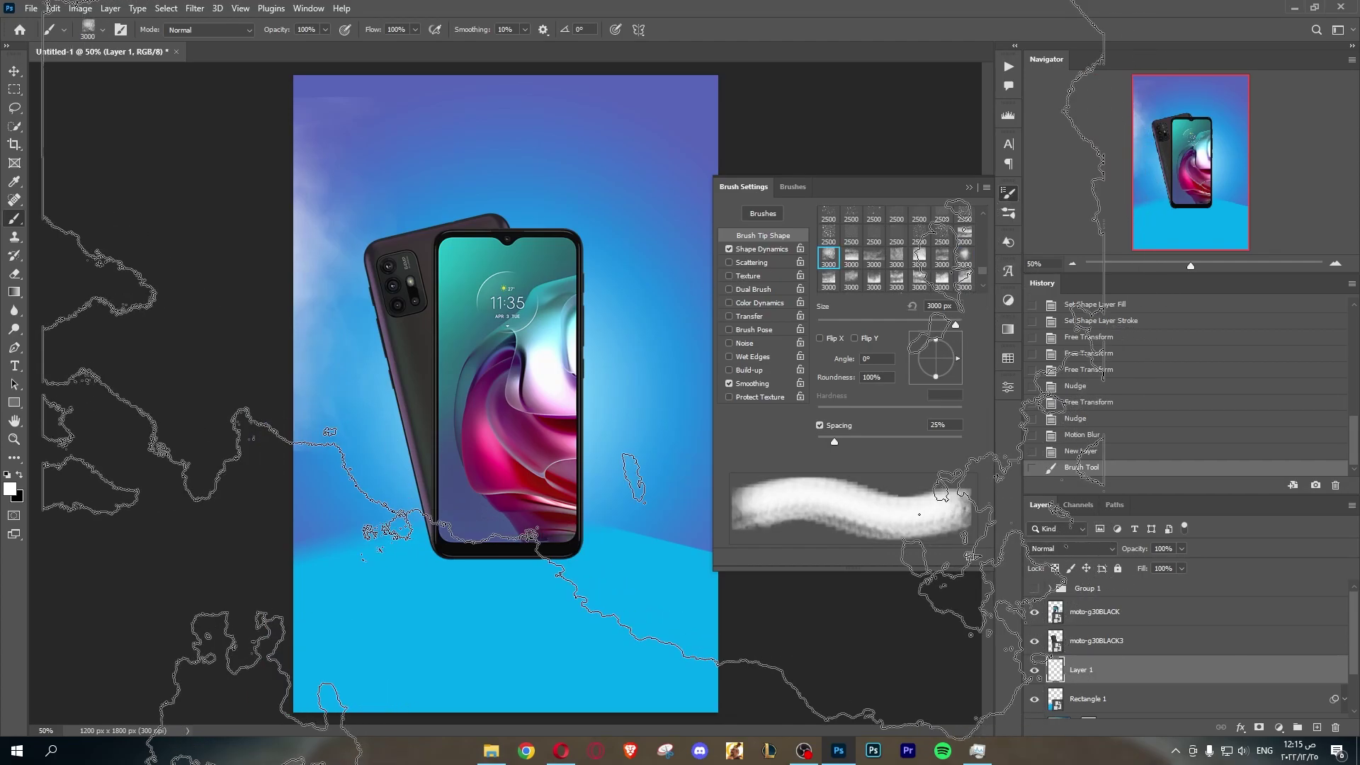
left_click(603, 327)
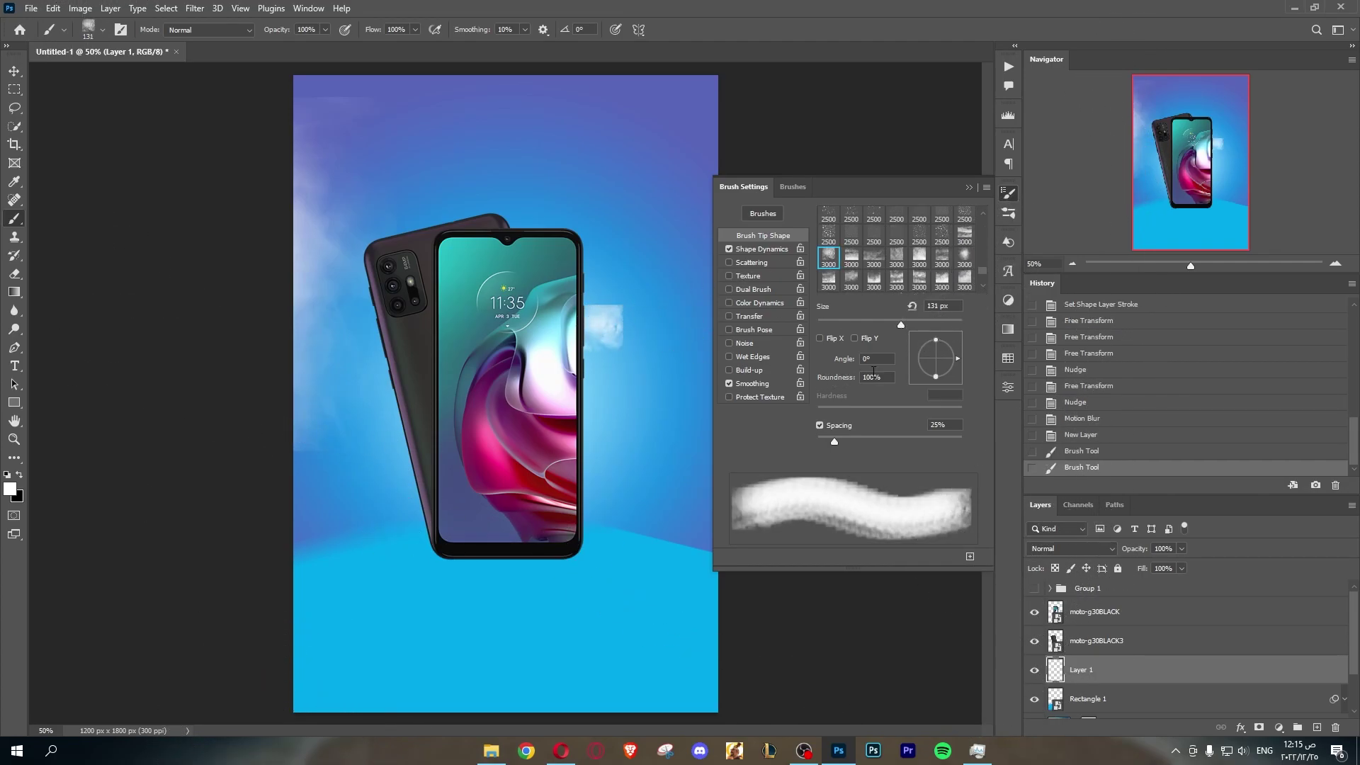
left_click(1078, 451)
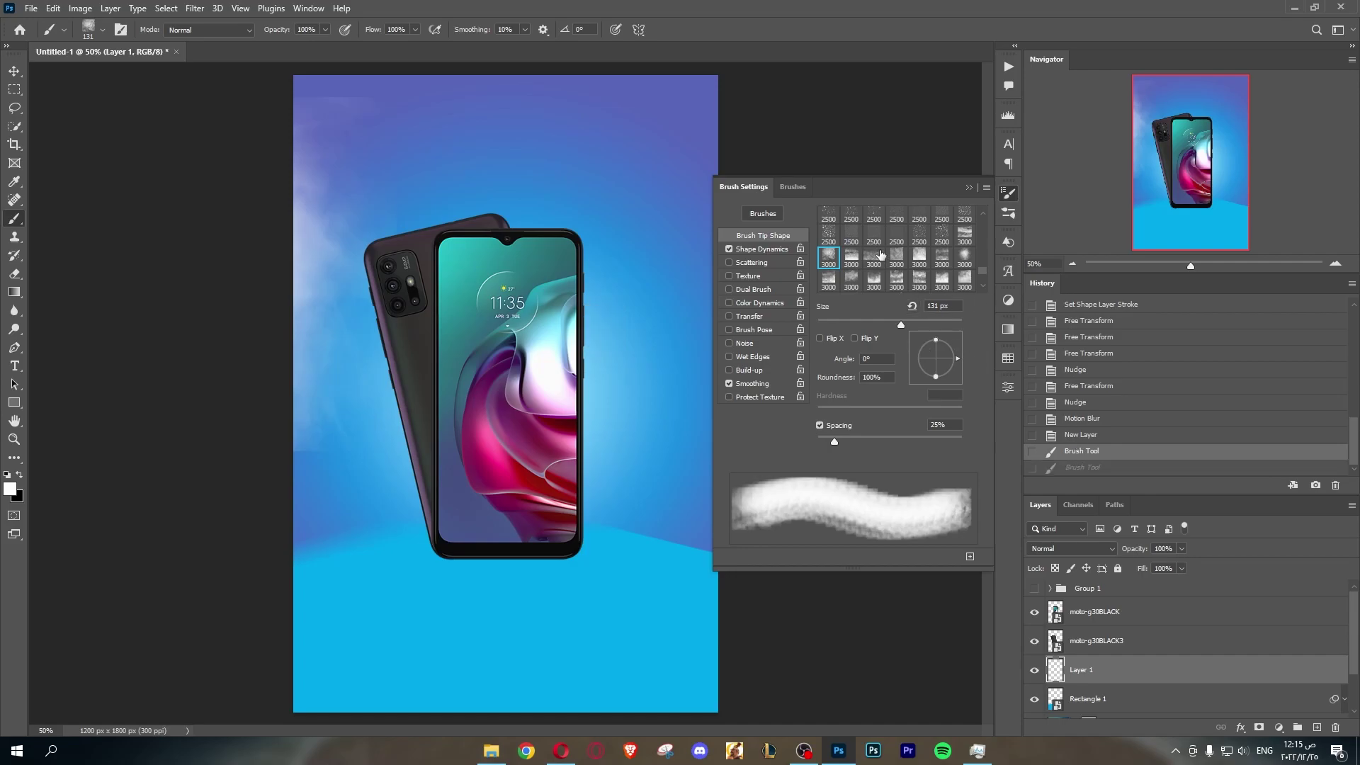
left_click(850, 280)
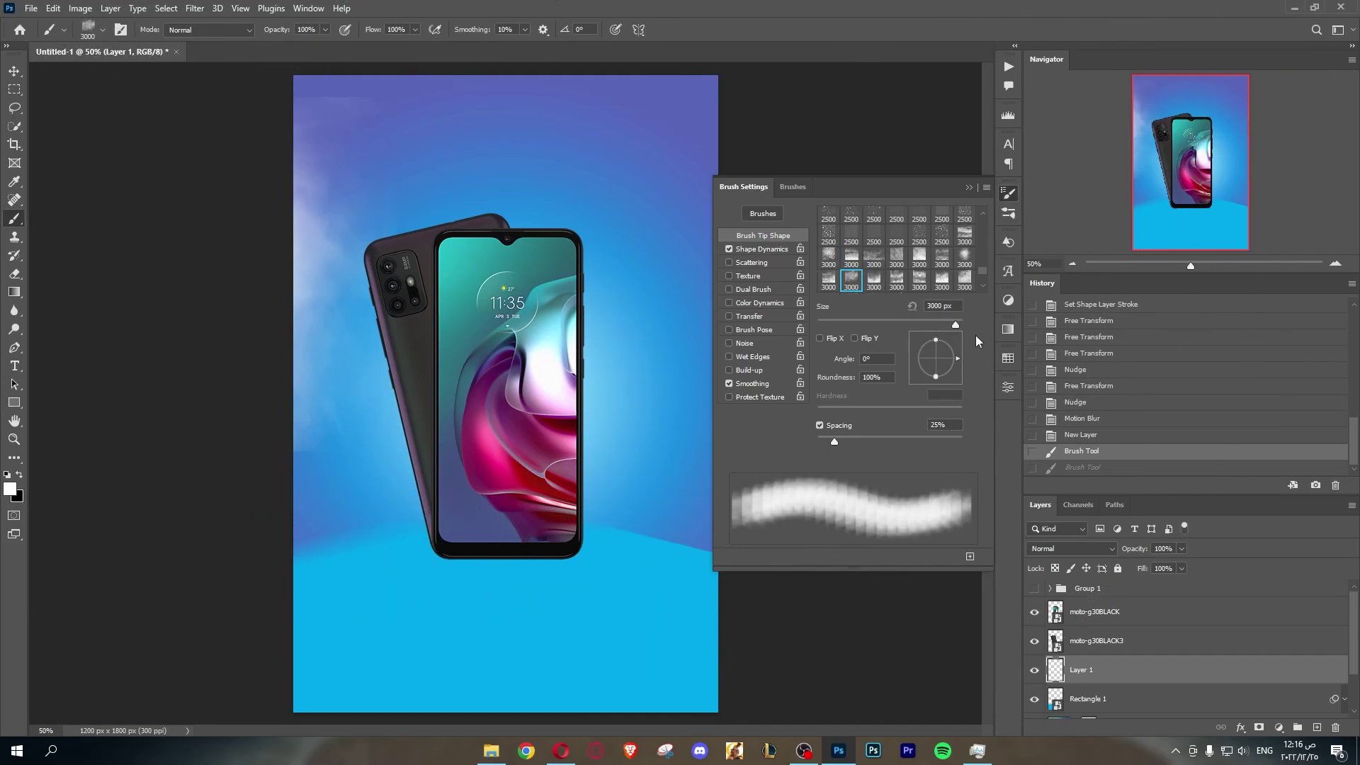
left_click_drag(955, 324, 940, 325)
left_click(1007, 192)
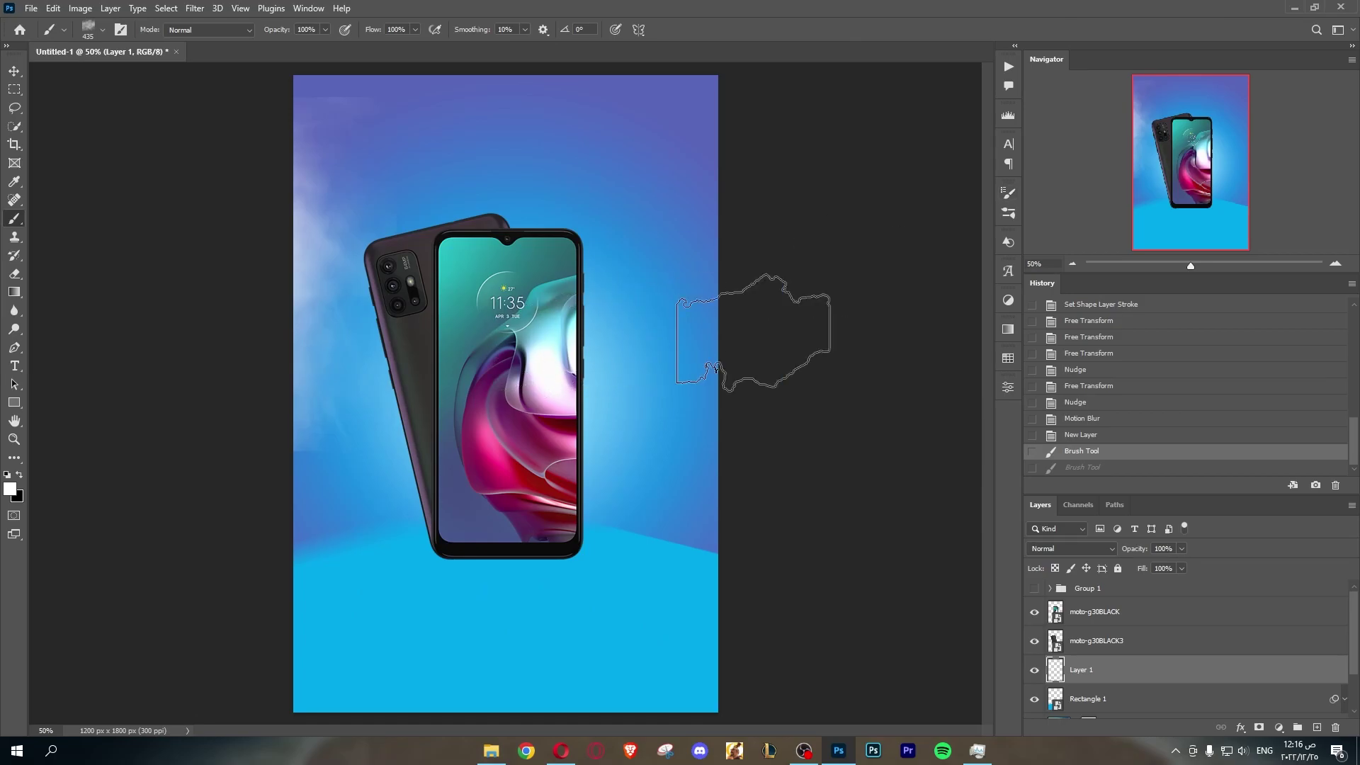
Step: Enlarge the cloud brush to 1400 px and paint soft white clouds over the background
key("bracketright")
key("bracketright")
key("bracketright")
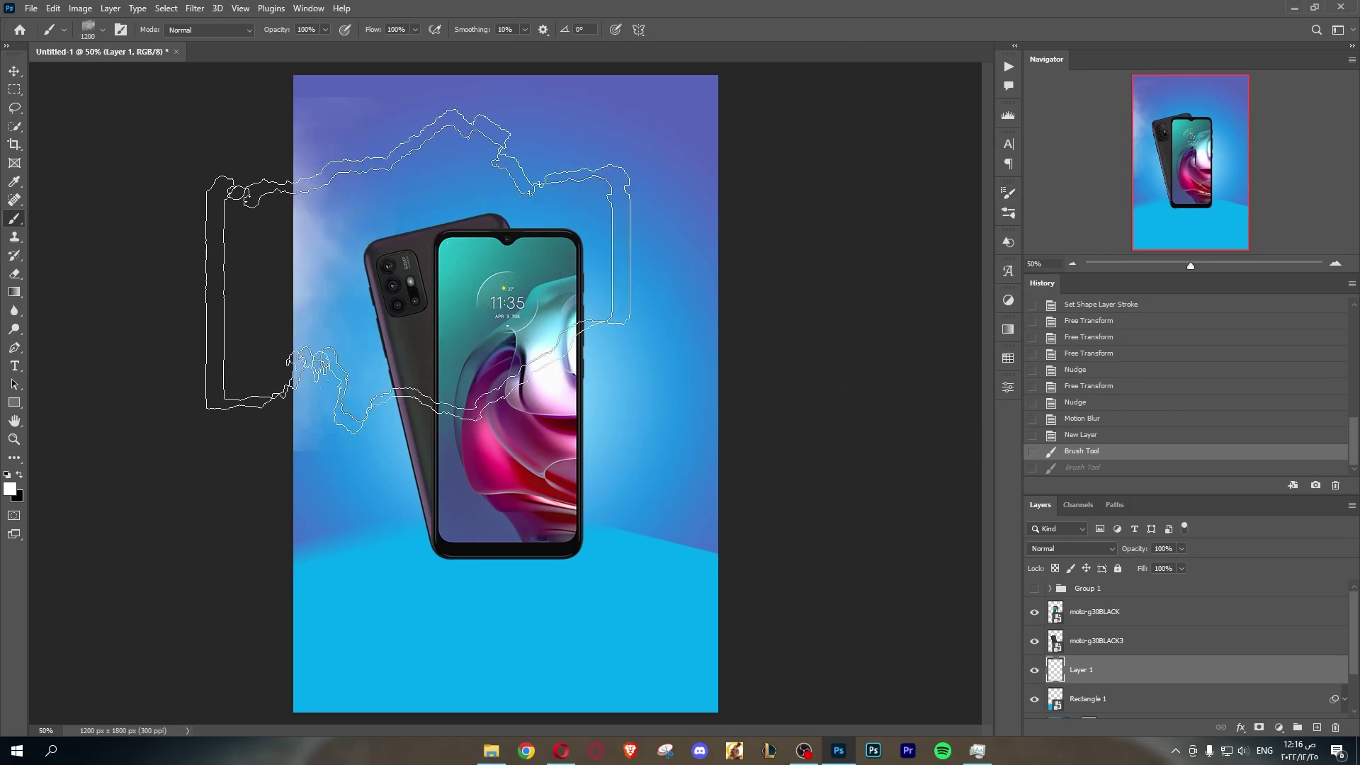
key("bracketright")
key("bracketright")
left_click(489, 313)
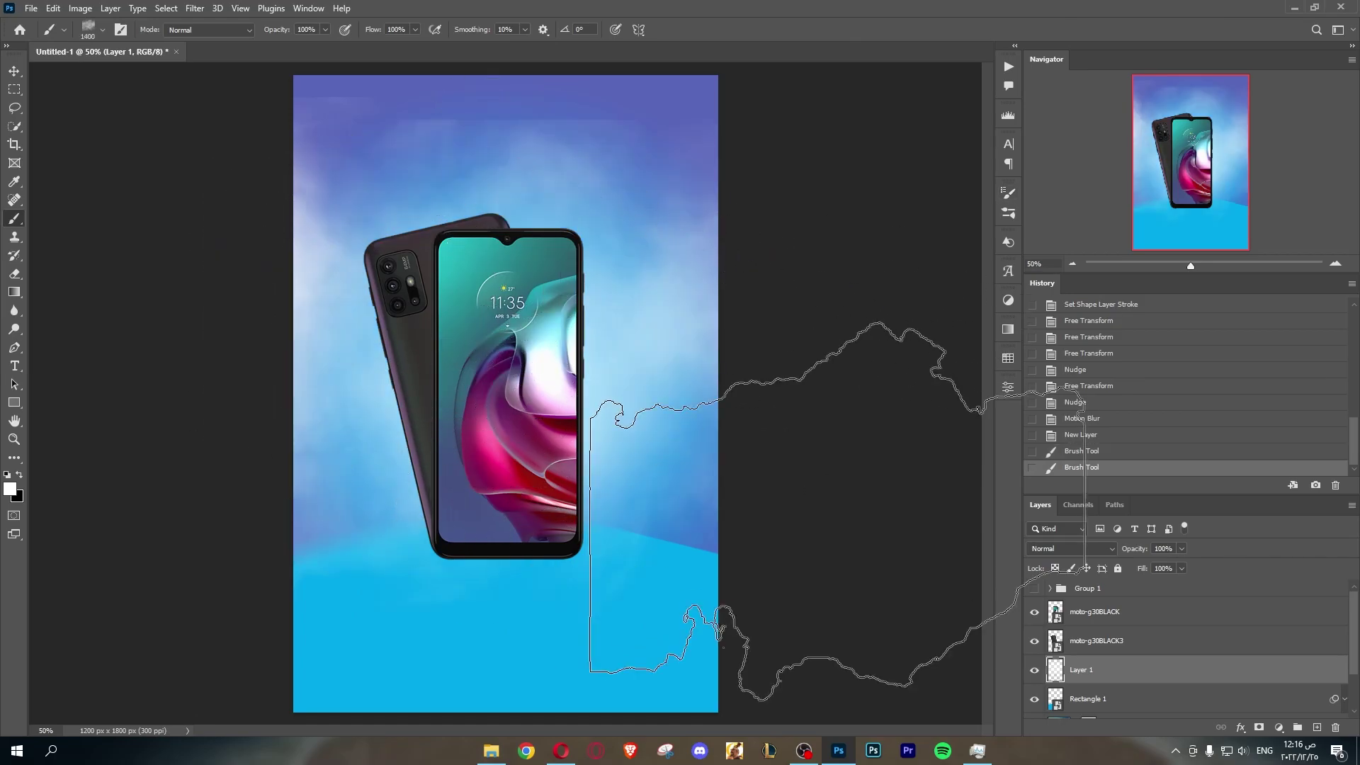
left_click(1083, 451)
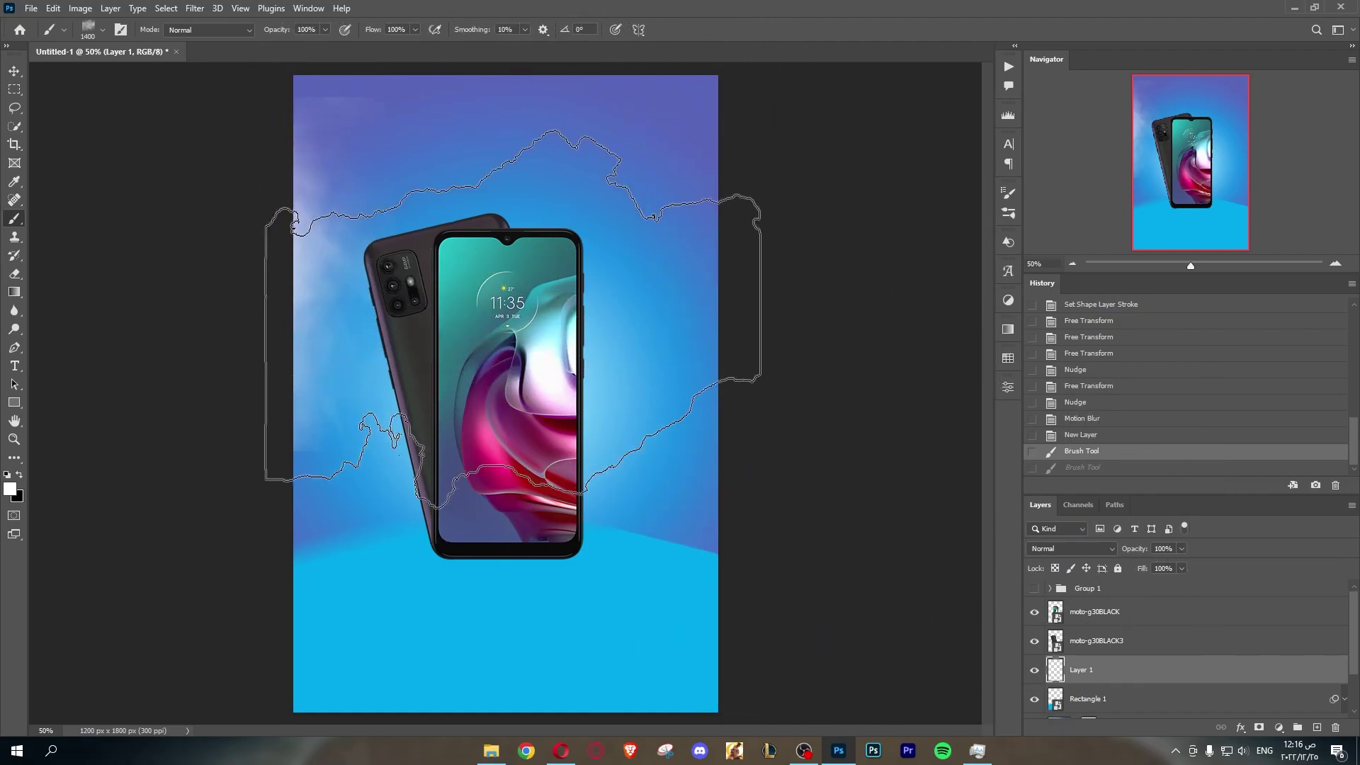
left_click(509, 304)
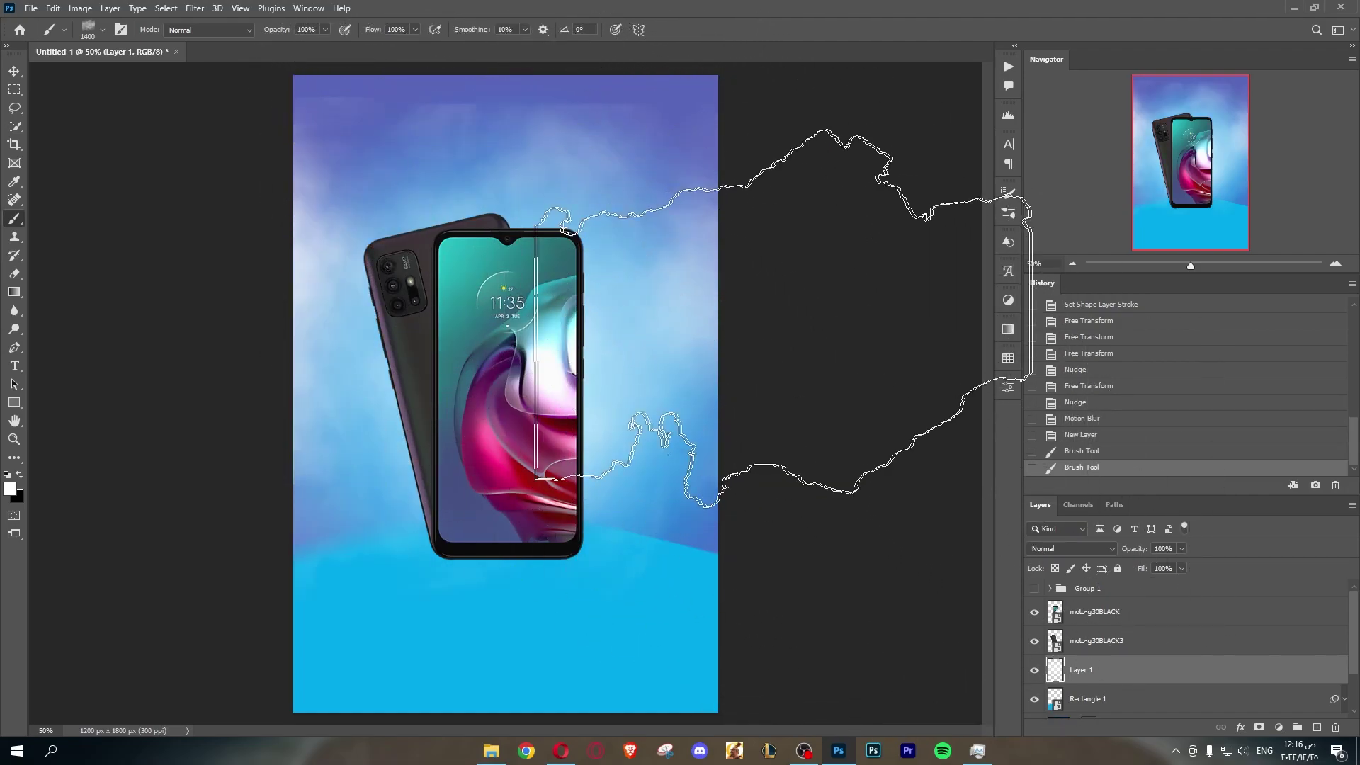
left_click(296, 185)
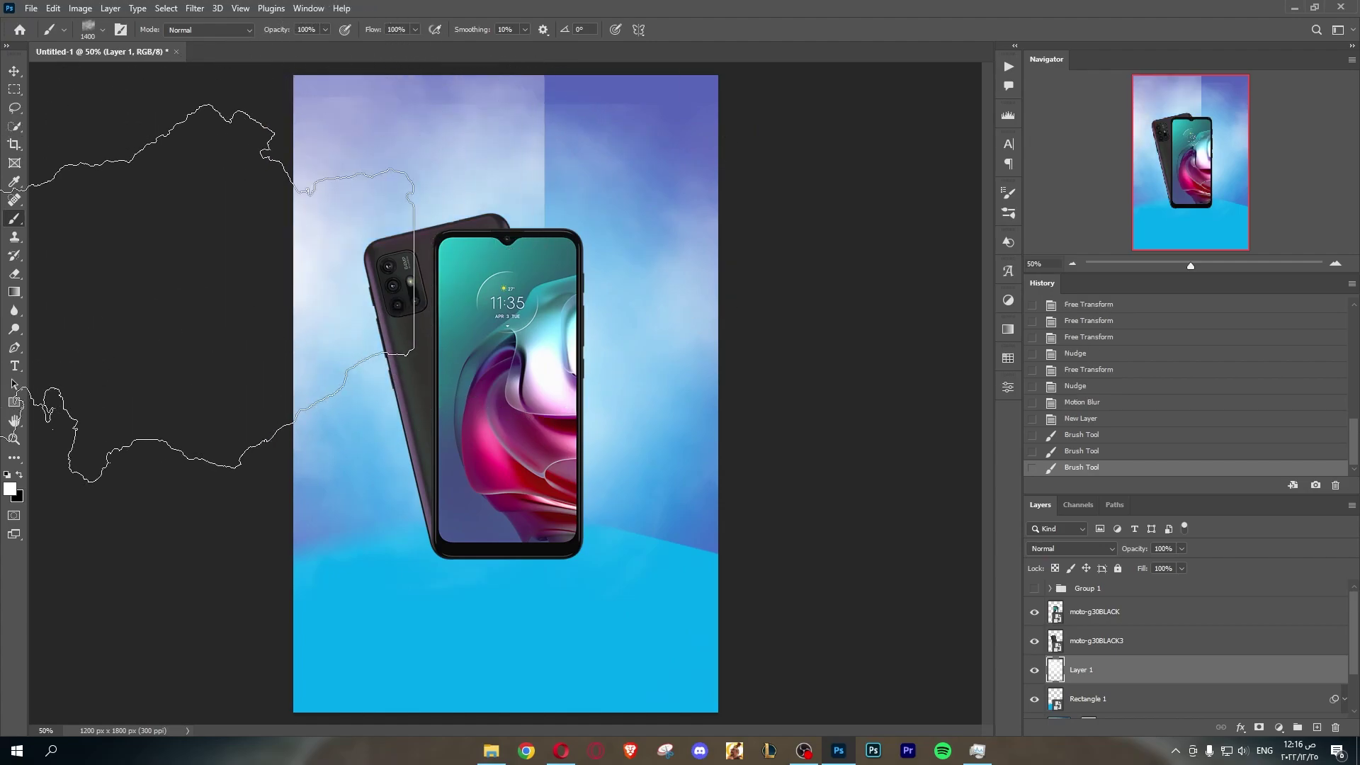
left_click(1084, 451)
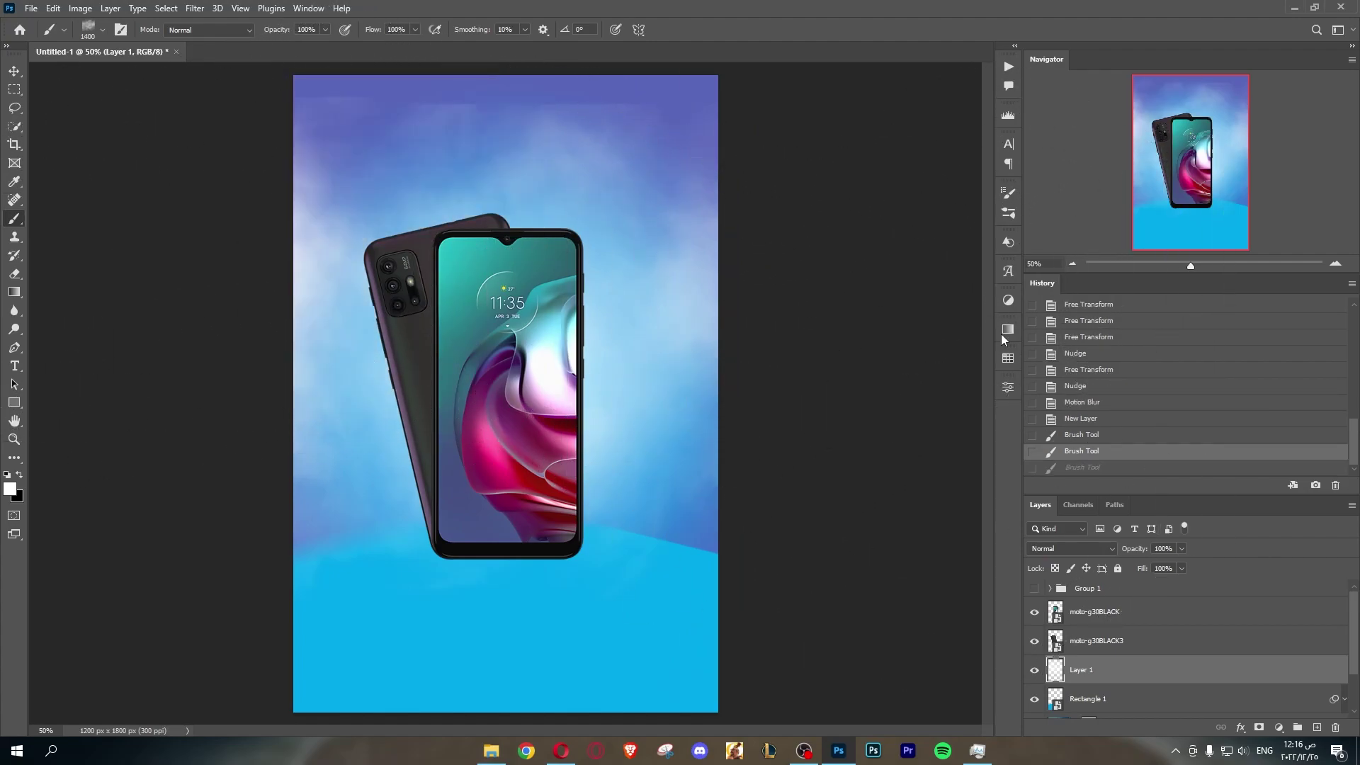
Step: Try the 3500 px cloud tip with a broad stroke, then undo it
left_click(1008, 193)
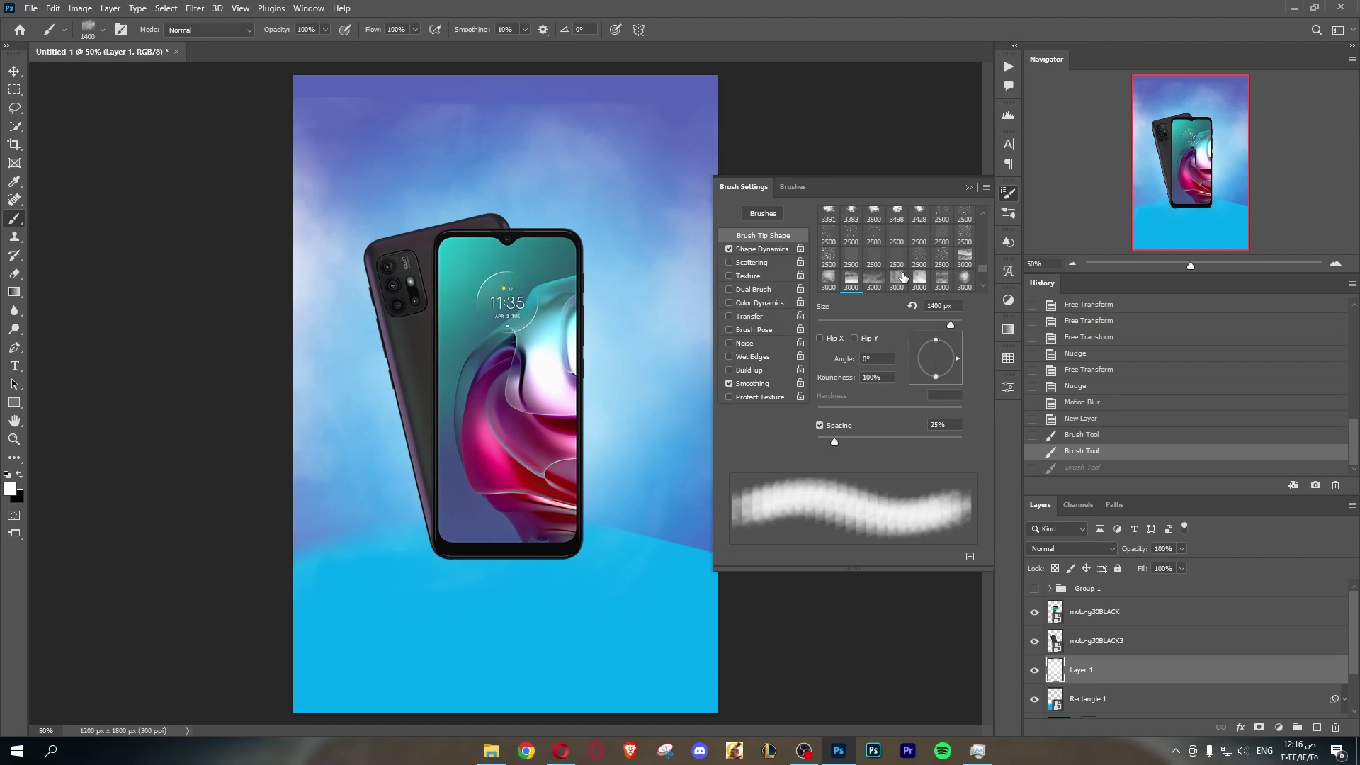
scroll(899, 277, "up", 2)
scroll(885, 273, "up", 2)
scroll(871, 272, "up", 1)
left_click(851, 267)
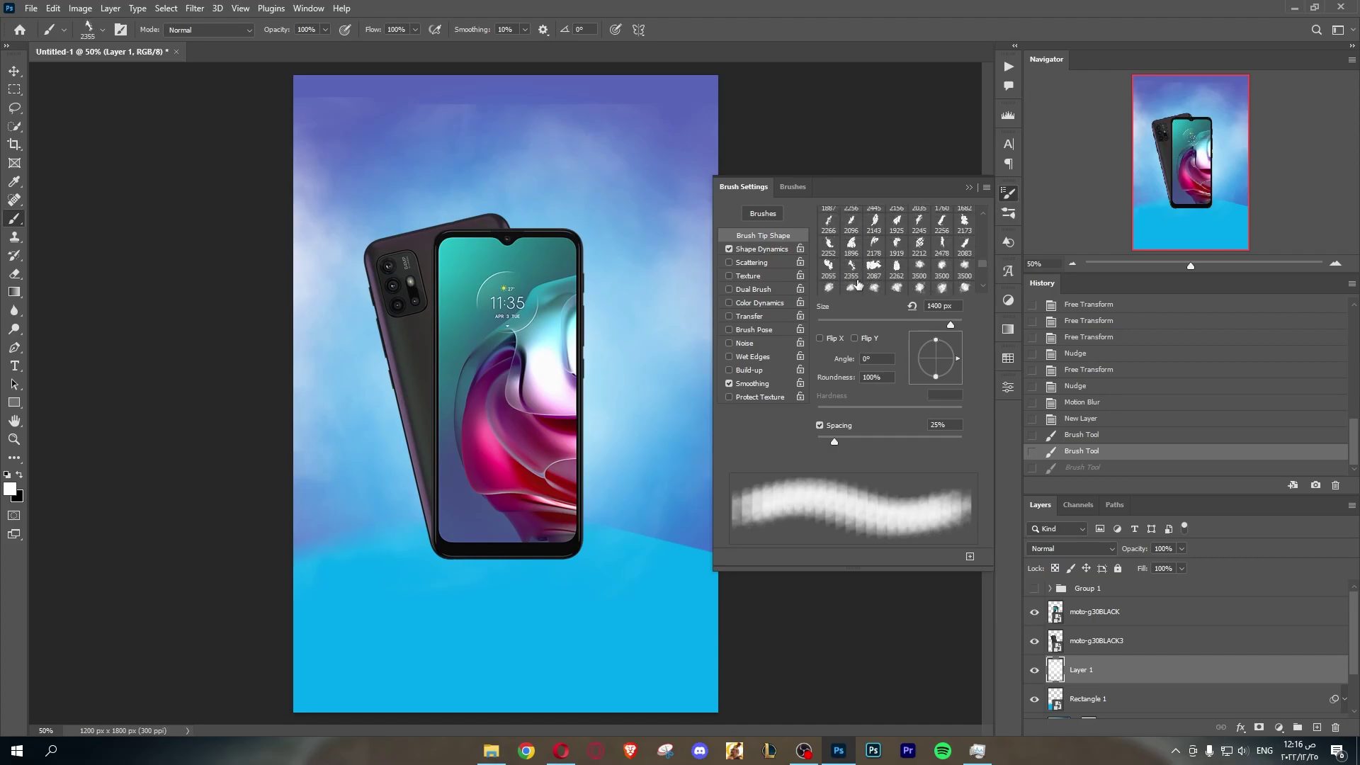
left_click(851, 287)
left_click(396, 304)
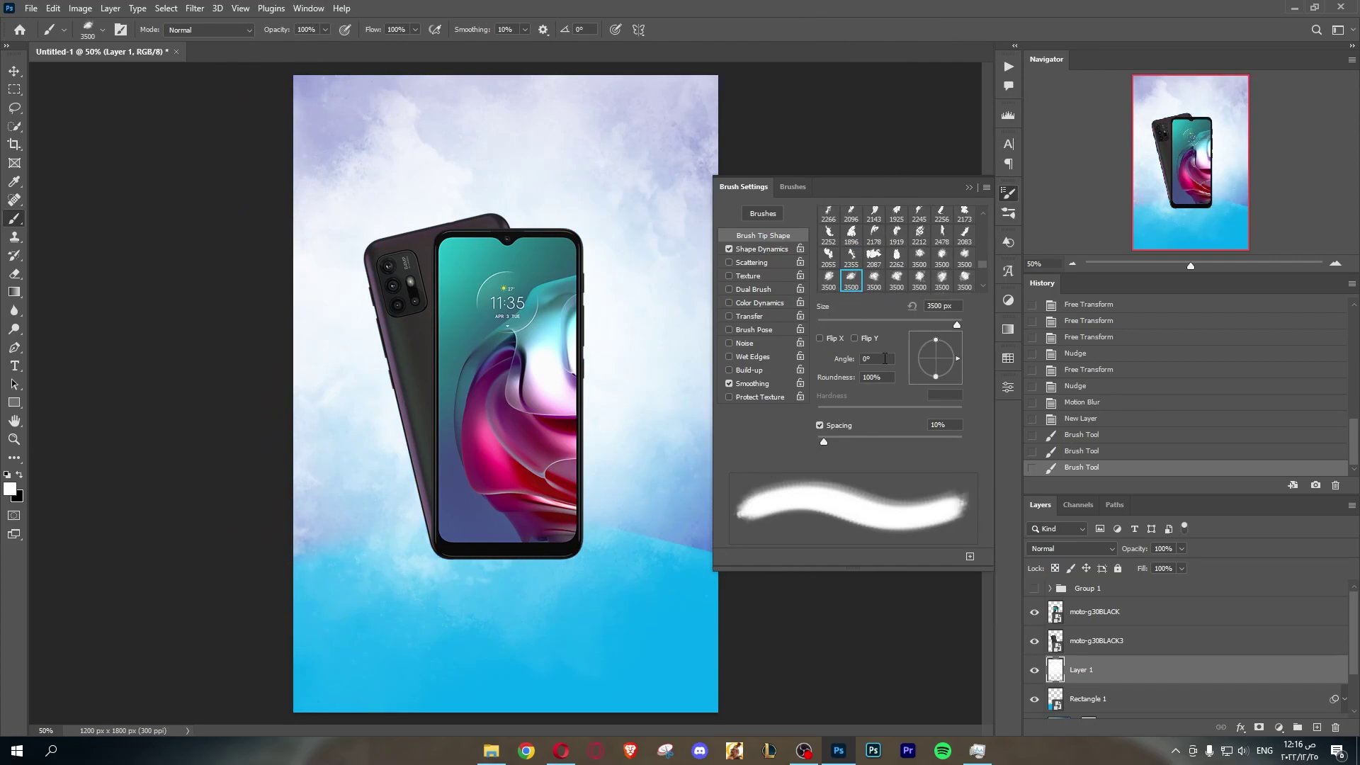
left_click(1097, 452)
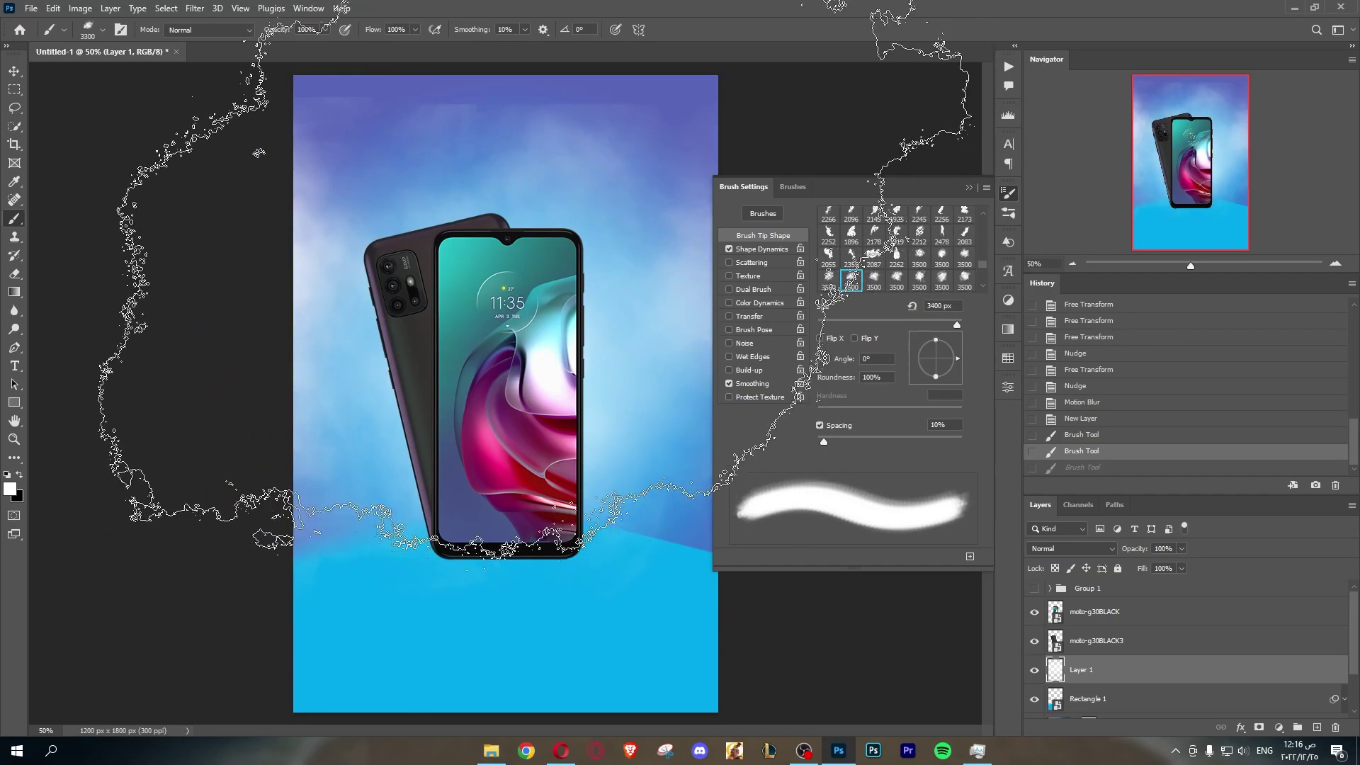
Step: Shrink the cloud brush to 1200 px and step back the last cloud stroke in History
key("bracketleft")
key("bracketleft")
key("bracketleft")
key("bracketleft")
key("bracketleft")
key("bracketleft")
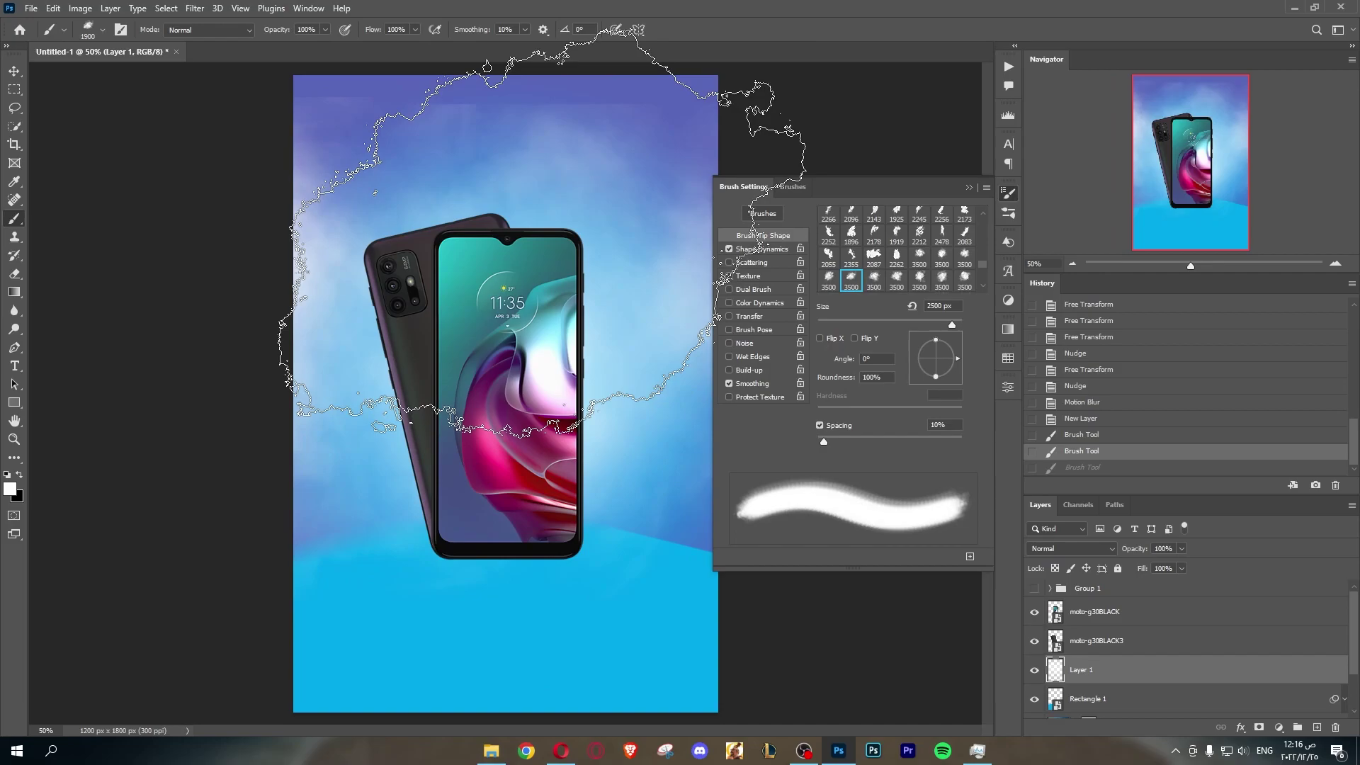
key("bracketleft")
key("bracketleft")
key("bracketleft")
key("bracketleft")
key("bracketleft")
key("bracketleft")
left_click(1081, 467)
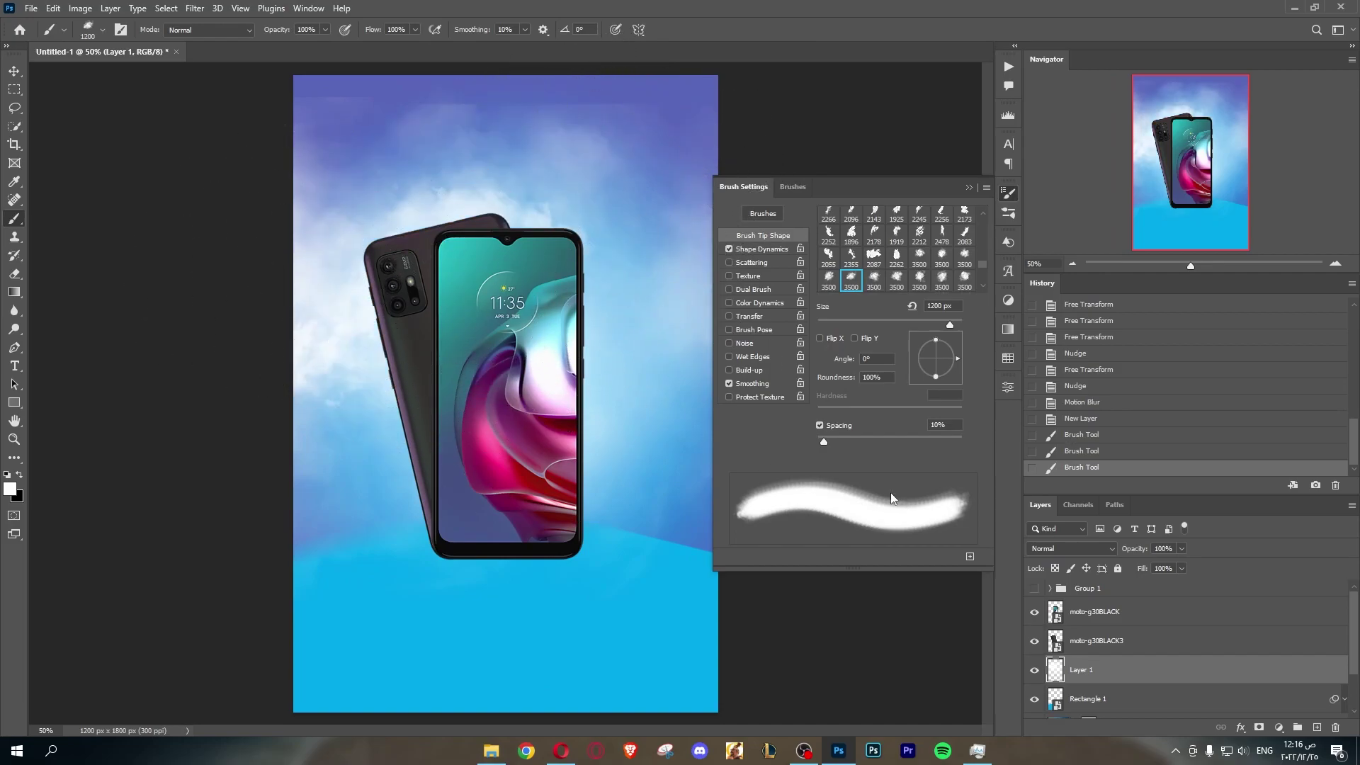
left_click(999, 209)
left_click(1104, 457)
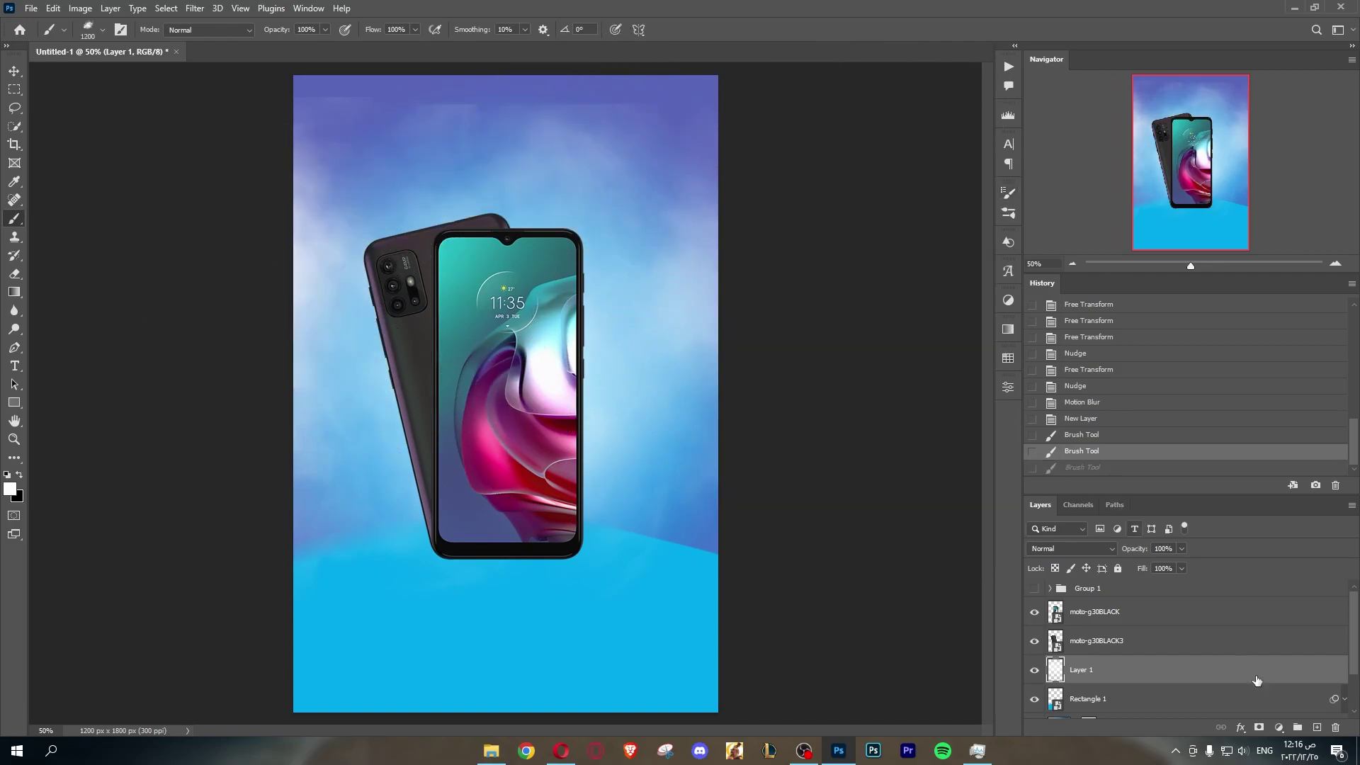
Step: Stamp 800 px white clouds around the phone's upper half, undoing unwanted strokes
left_click(1316, 727)
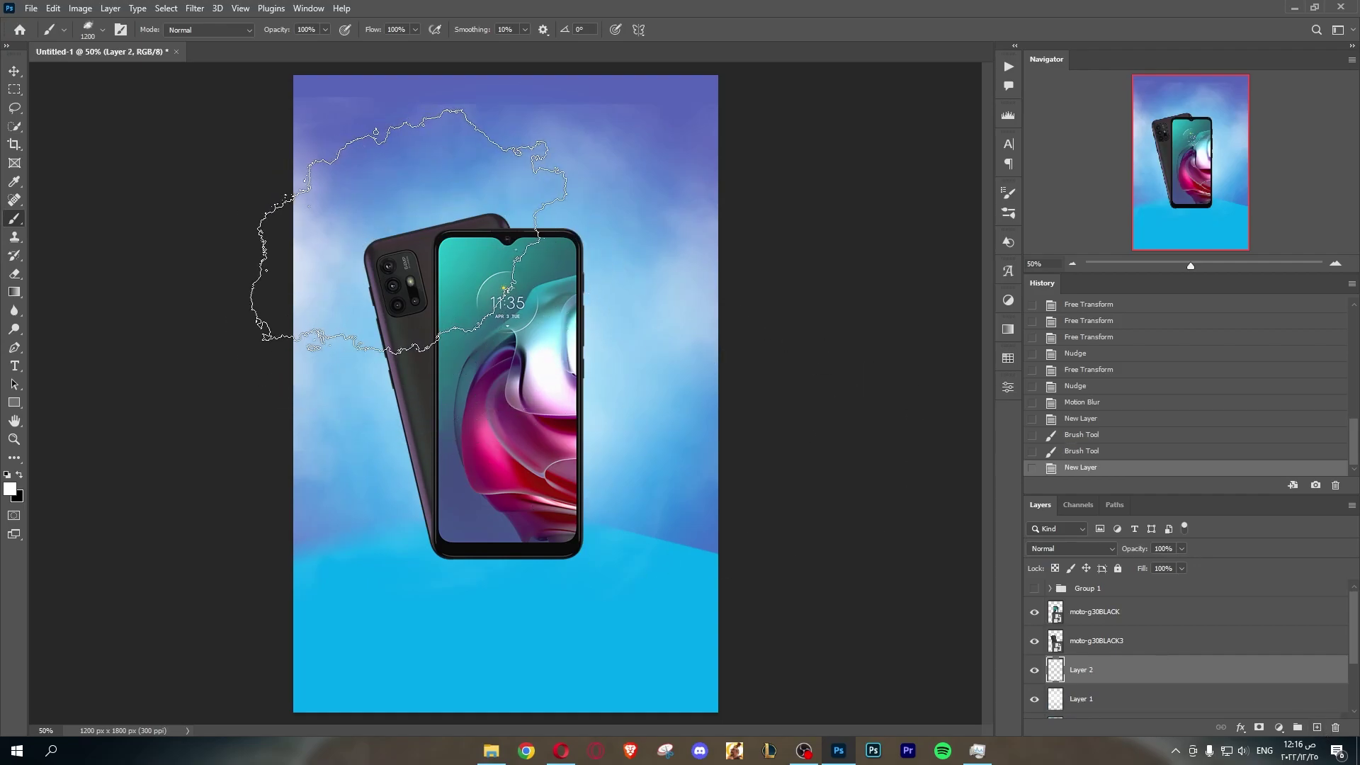
left_click(417, 284)
left_click(1073, 450)
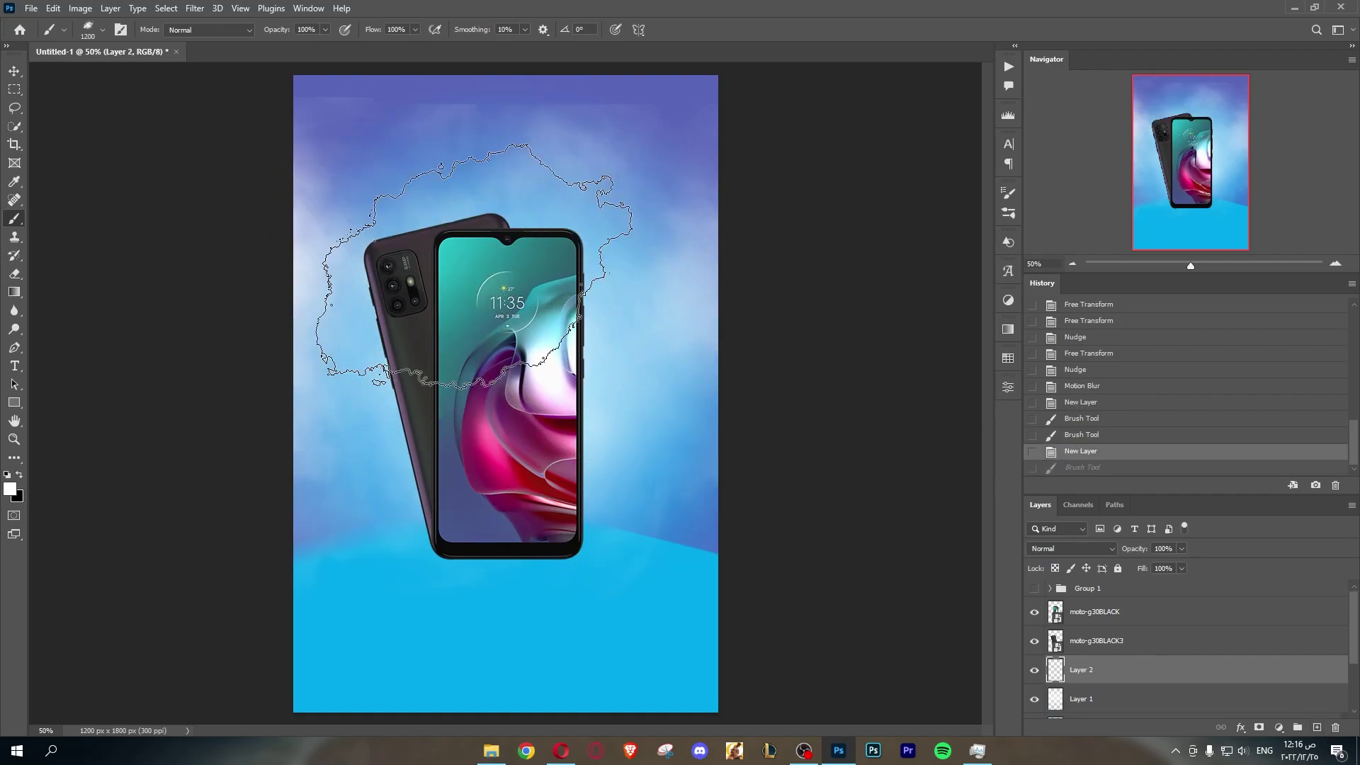
key("bracketleft")
key("bracketleft")
key("bracketleft")
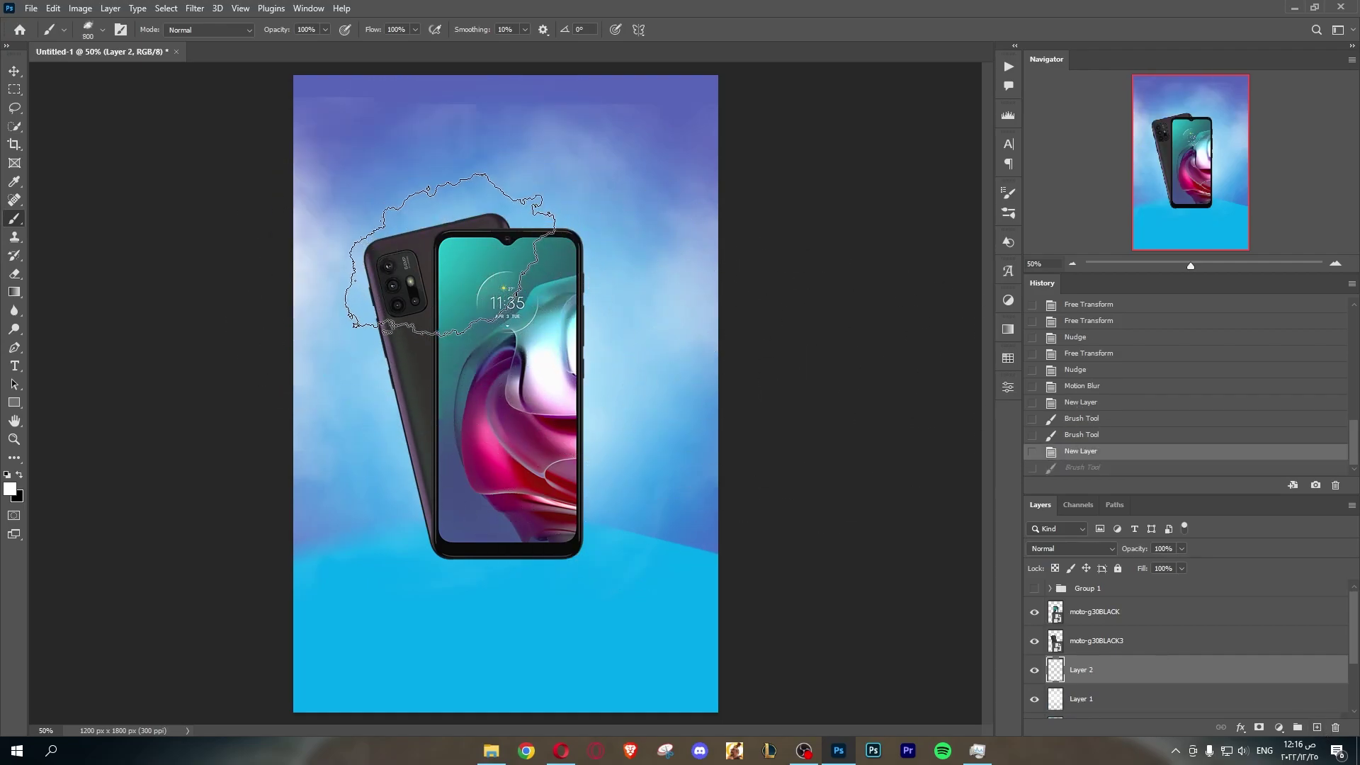
left_click(411, 259)
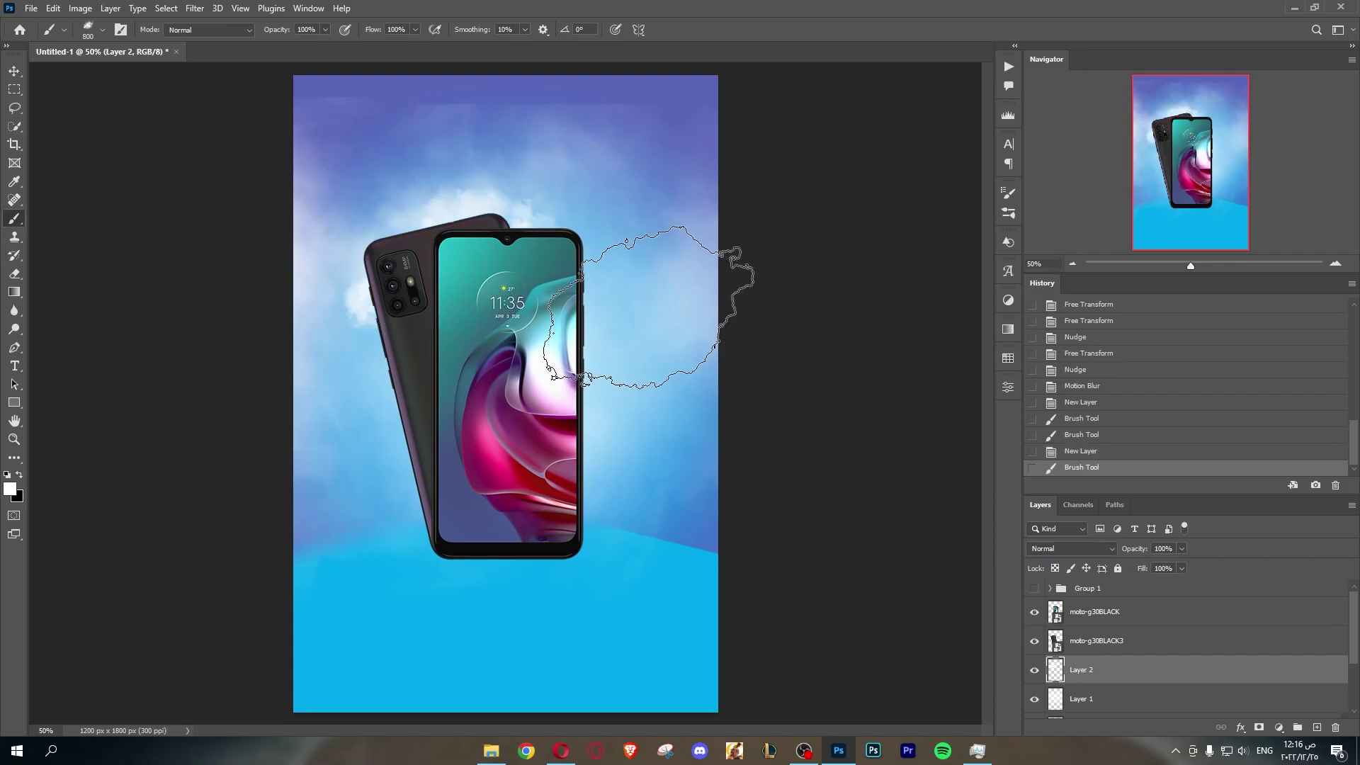
left_click(1105, 453)
left_click(412, 268)
left_click(580, 241)
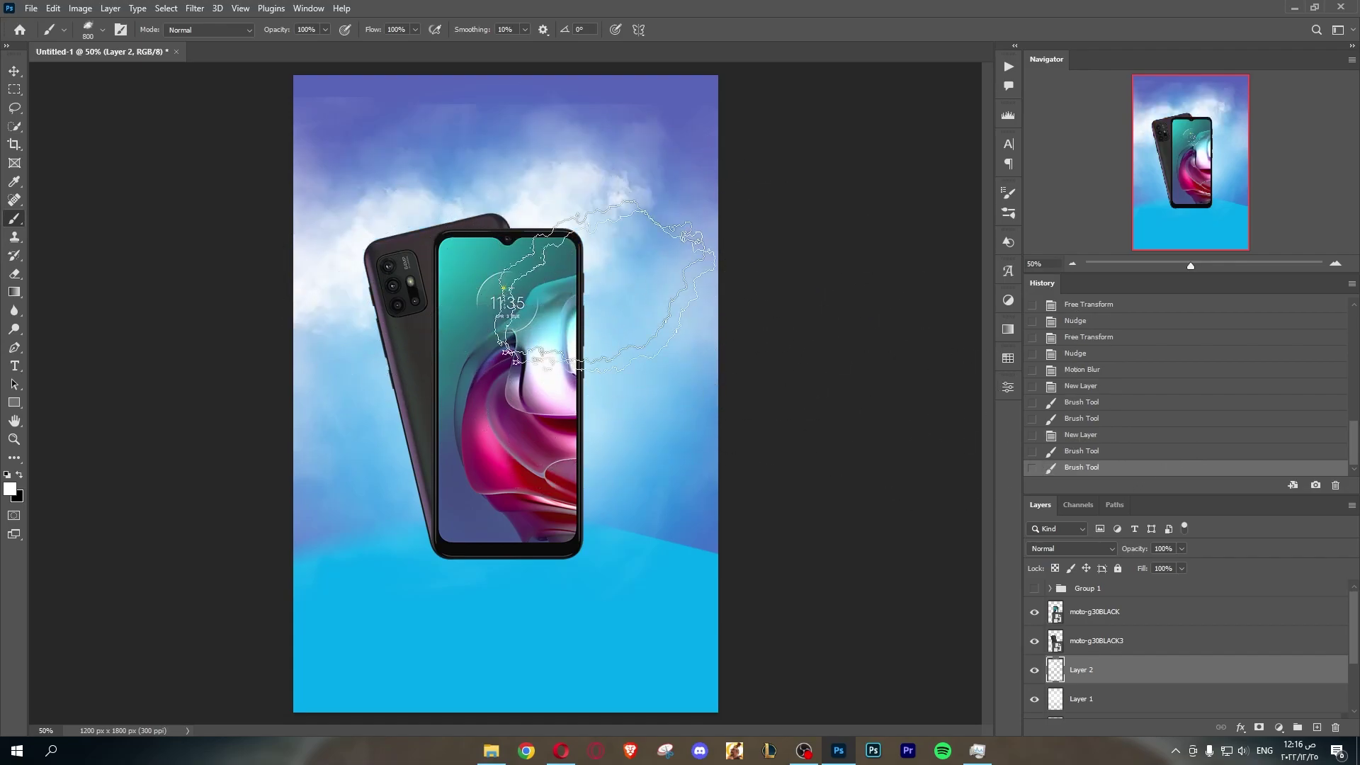
left_click(511, 365)
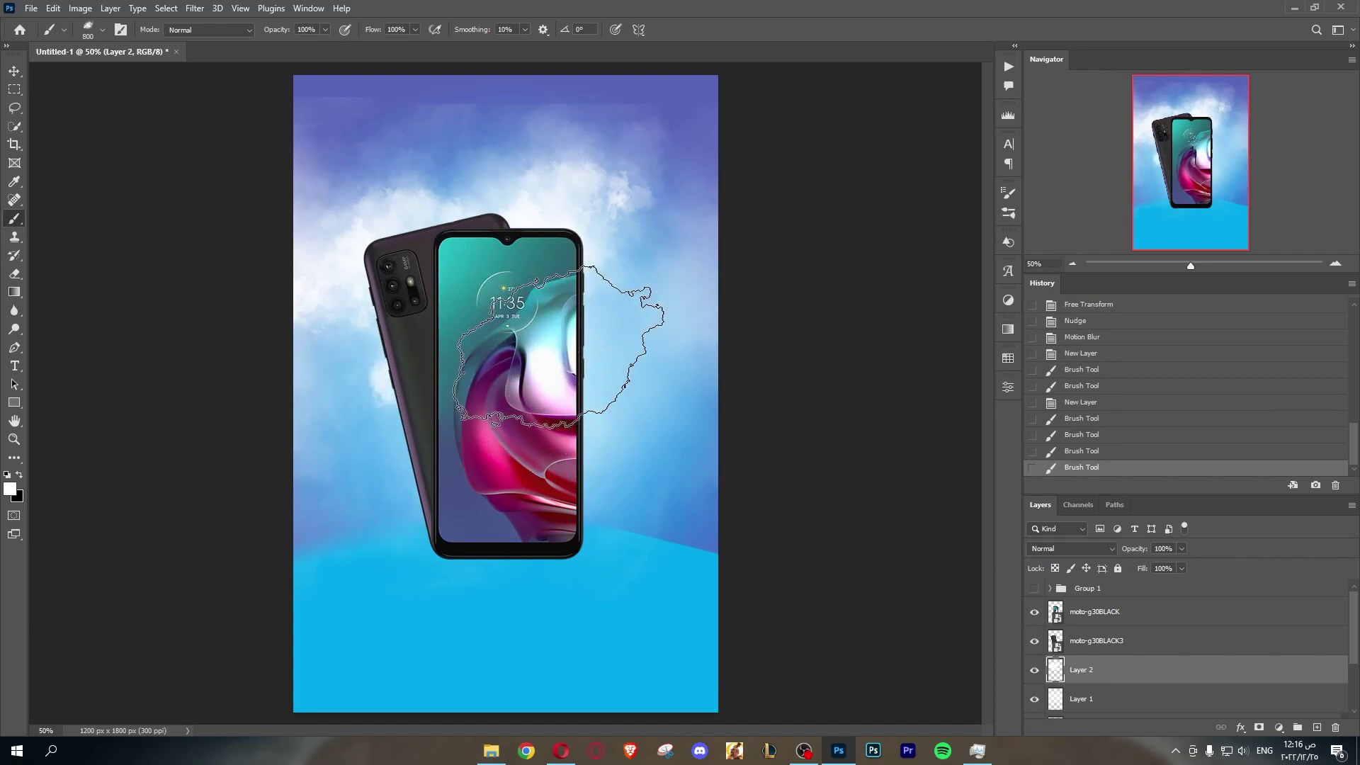
left_click_drag(645, 333, 478, 357)
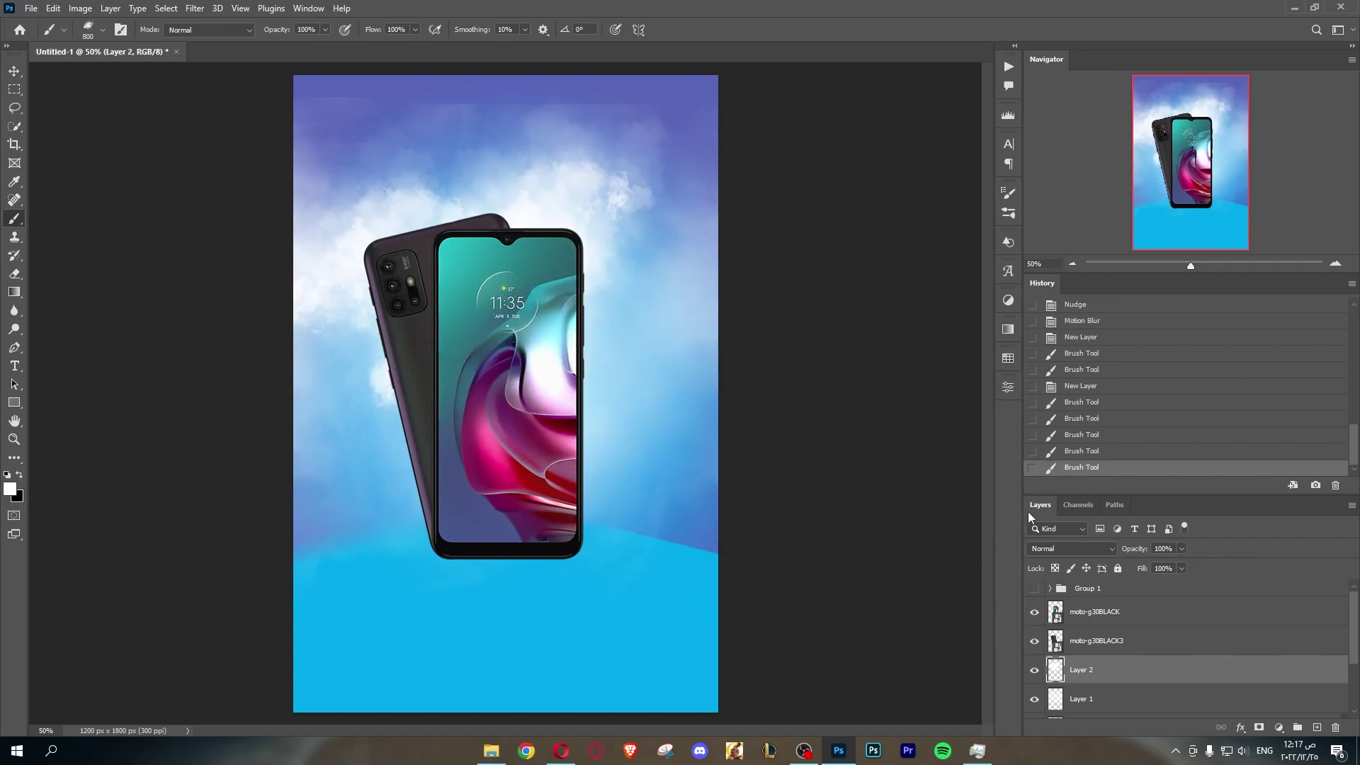
left_click(1096, 455)
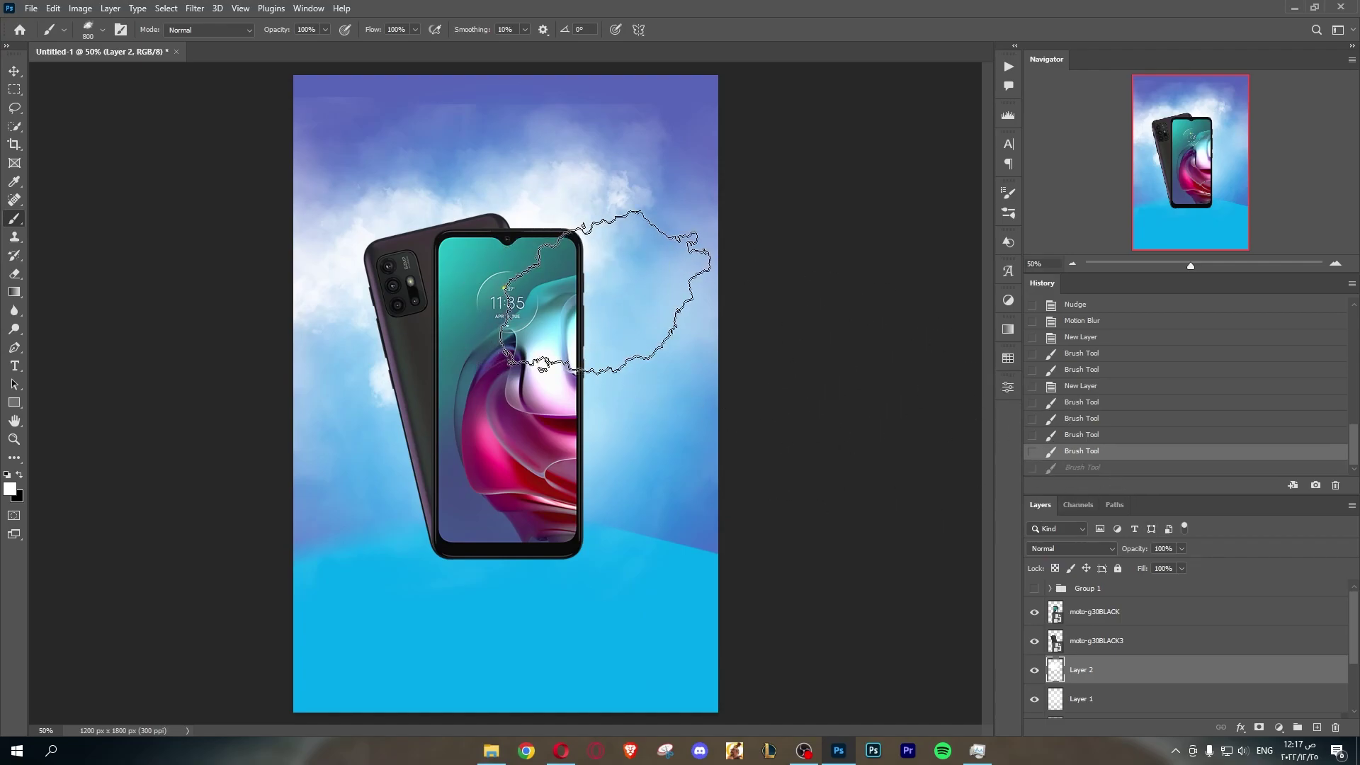
Step: Mask the top of Layer 1's clouds using a 327 px soft round brush
left_click(1119, 701)
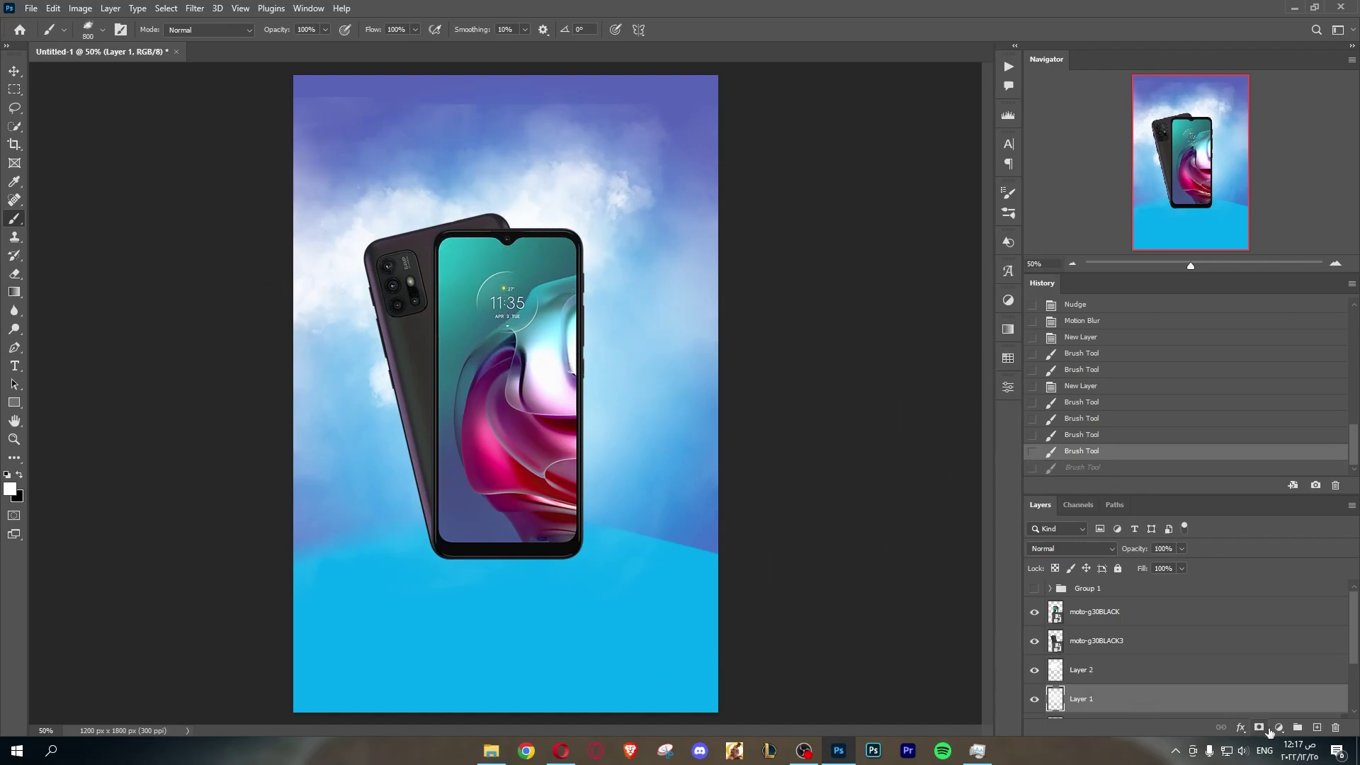
left_click(1259, 728)
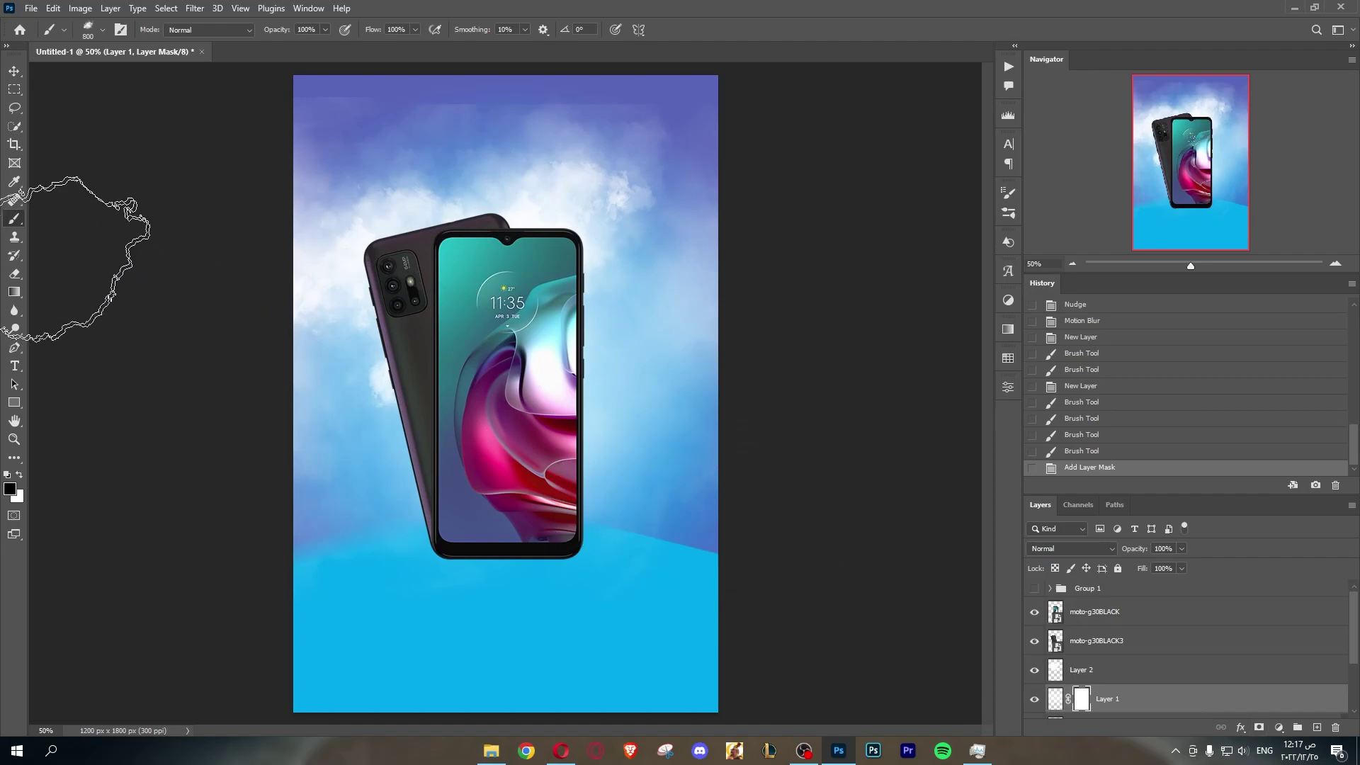
left_click(1009, 195)
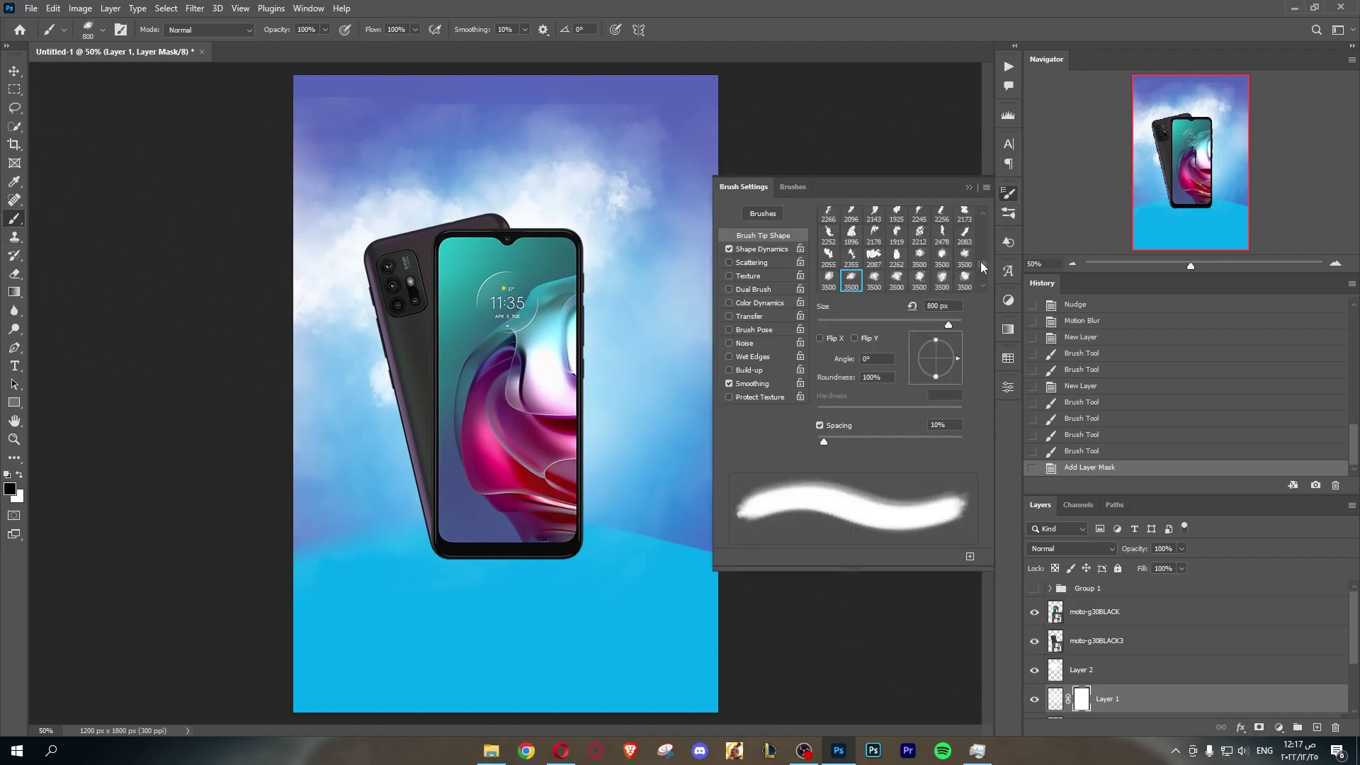
left_click_drag(982, 266, 983, 214)
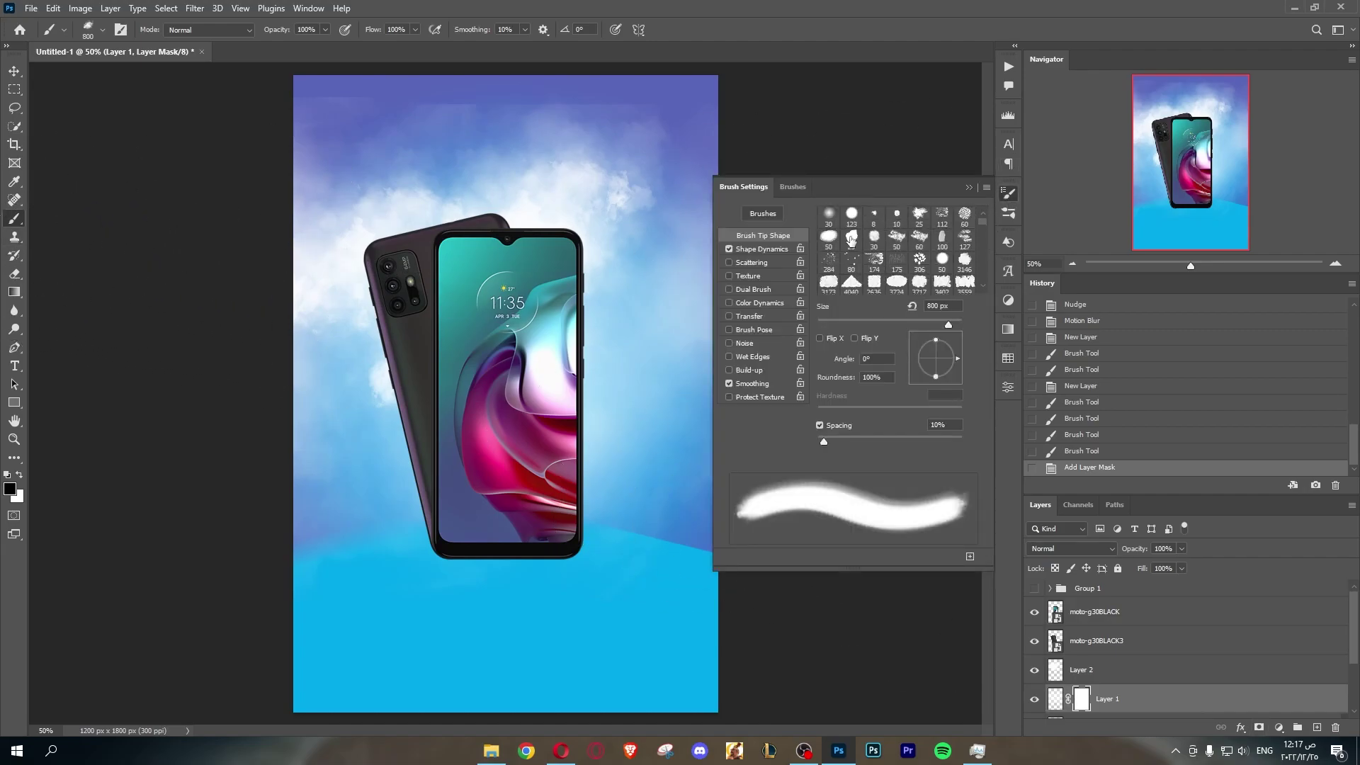
left_click(829, 216)
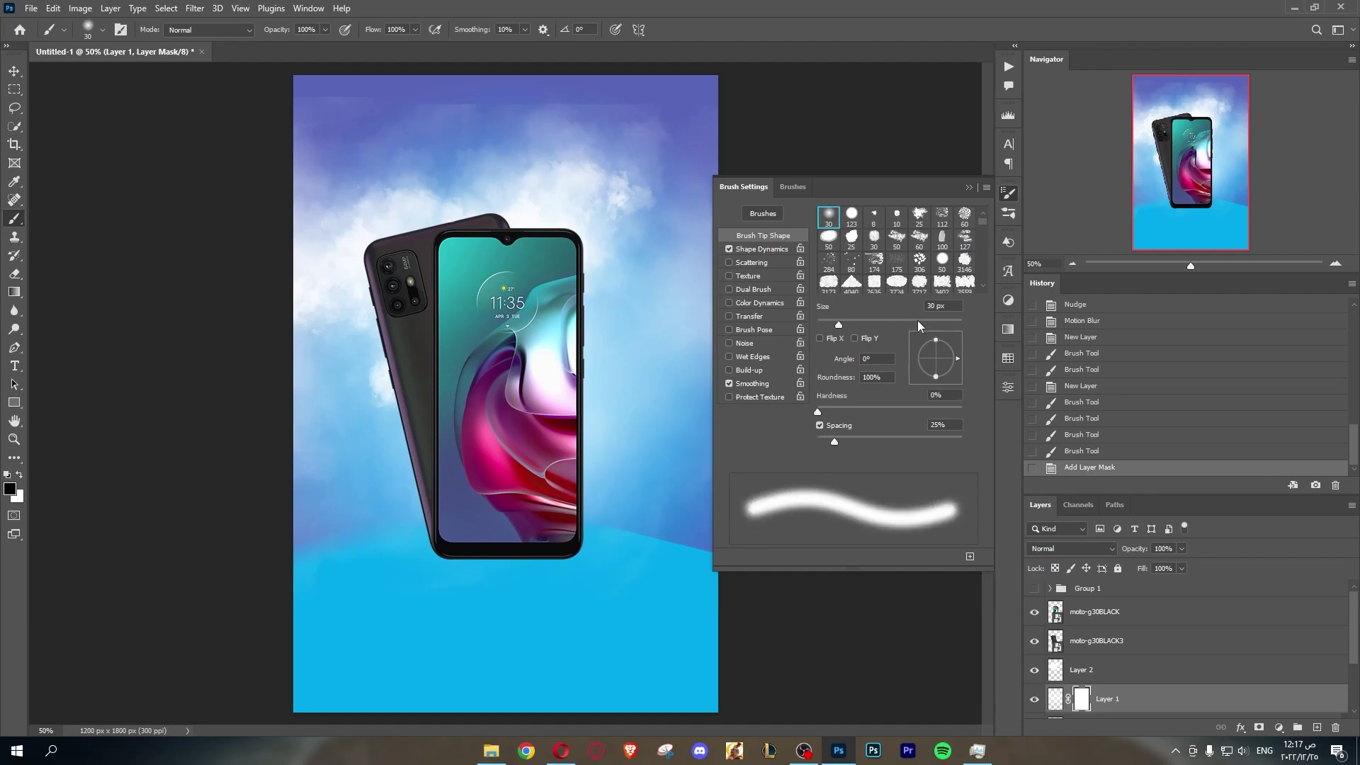
left_click_drag(918, 323, 935, 323)
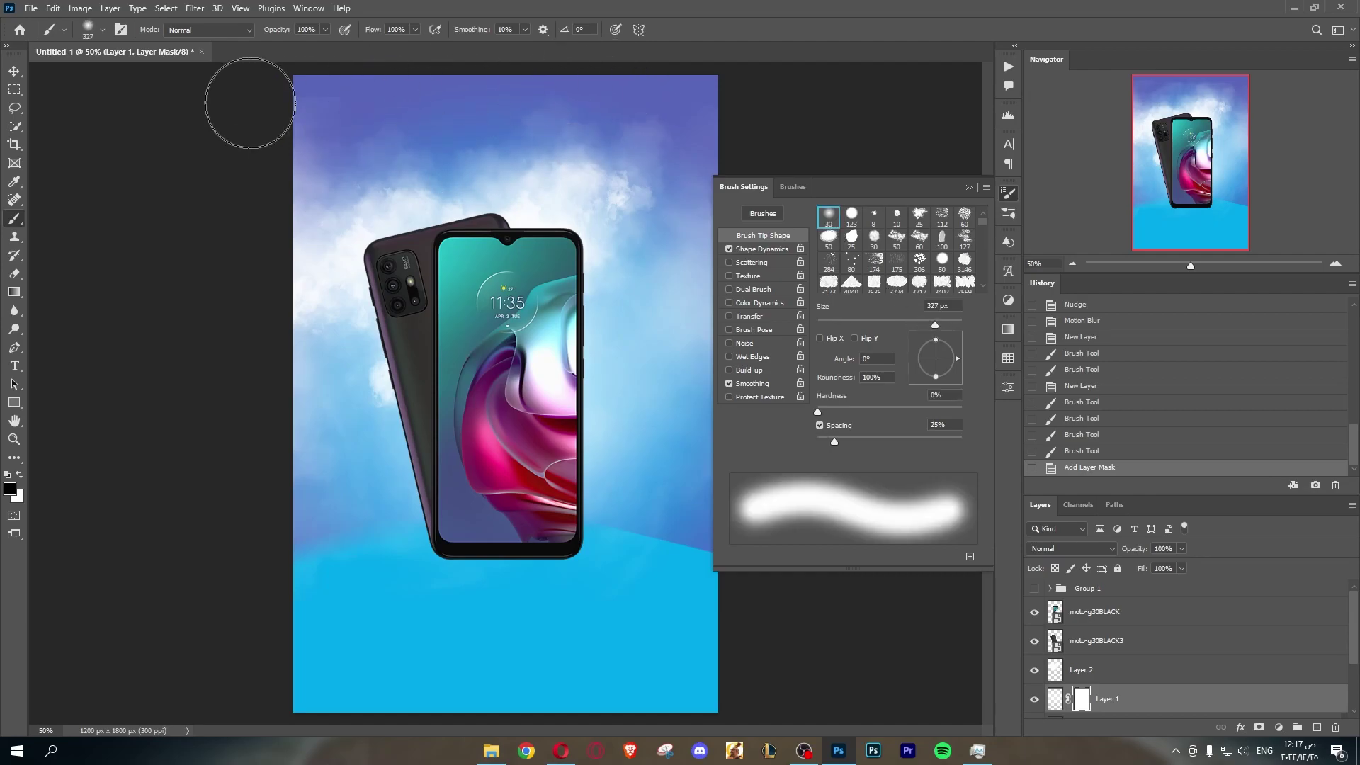
left_click_drag(249, 103, 728, 52)
left_click(1006, 198)
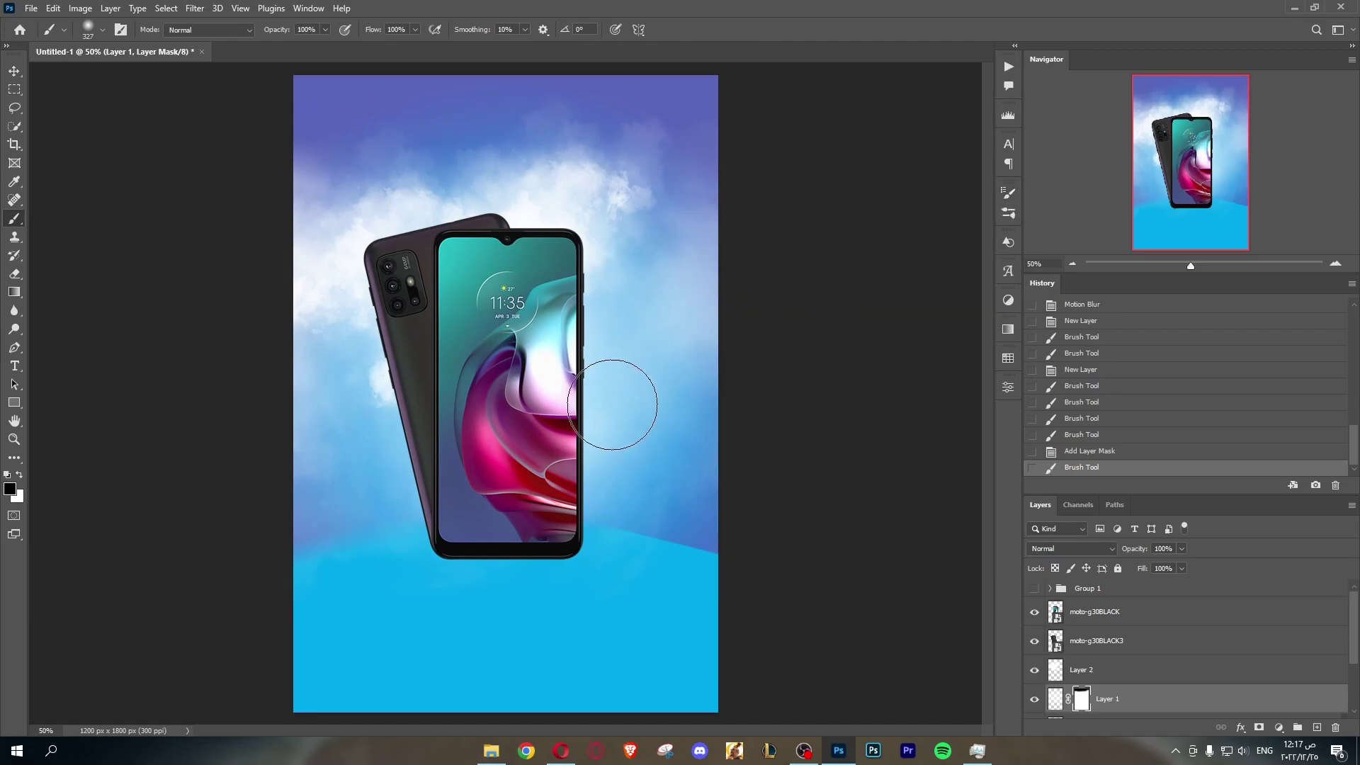
Step: Set Layer 2's blend mode to Soft Light and Layer 1's to Overlay
left_click(1098, 669)
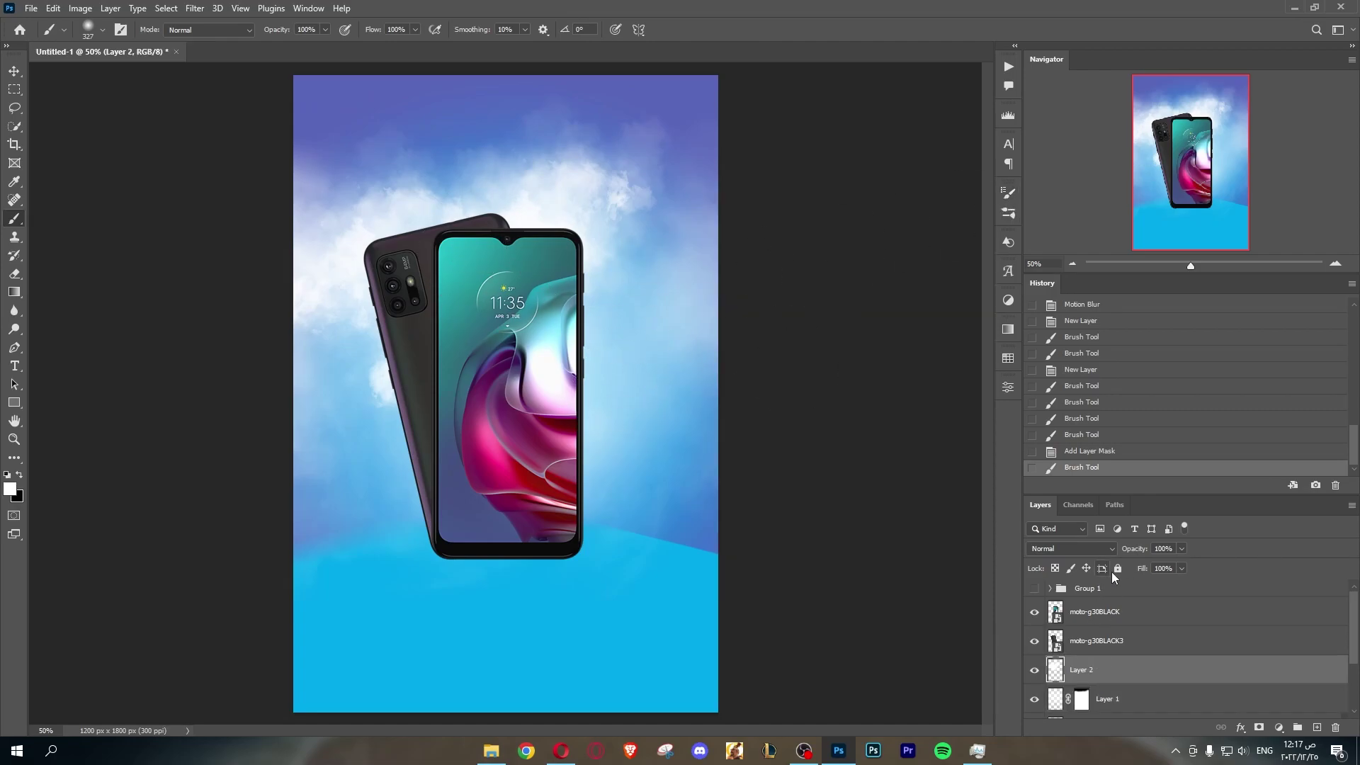
left_click(1075, 545)
left_click(1062, 484)
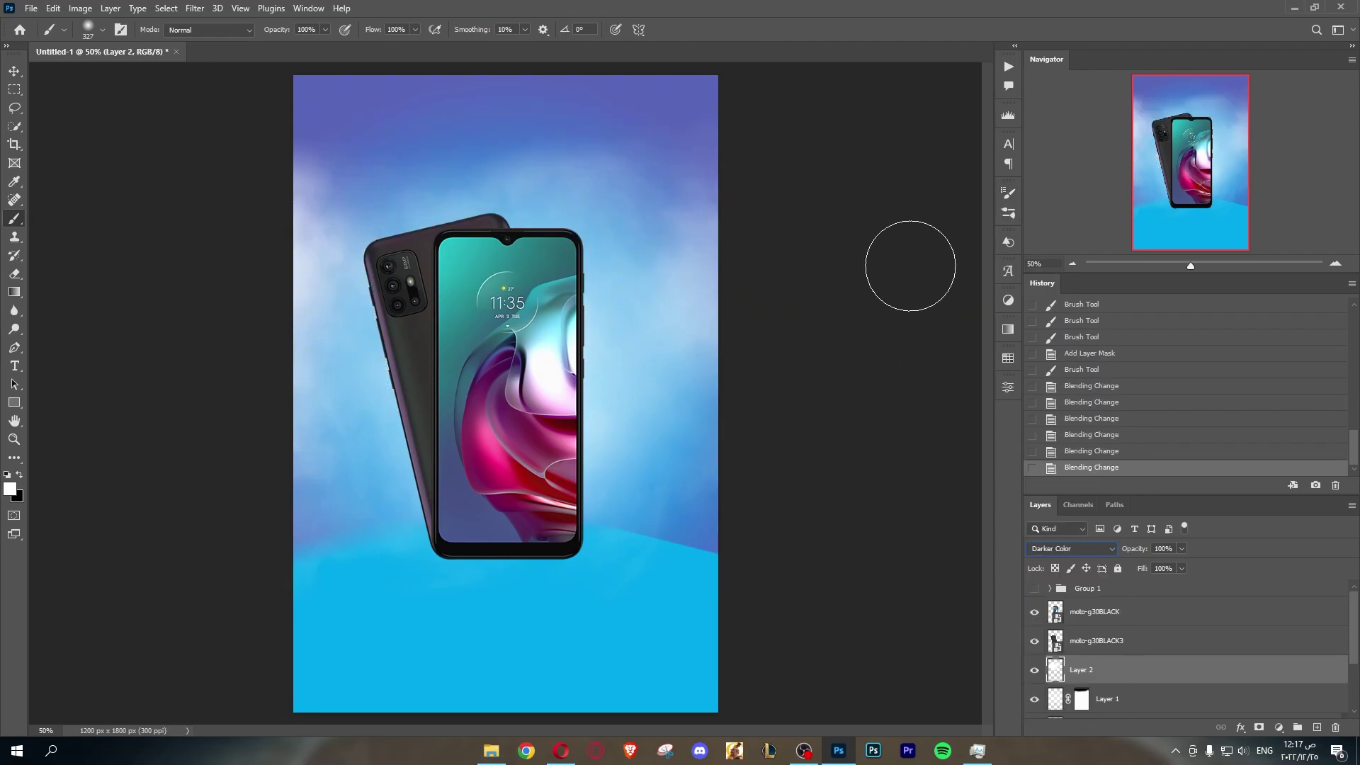
key("Down")
key("Down")
key("Down")
key("Down")
key("Down")
key("Down")
key("Down")
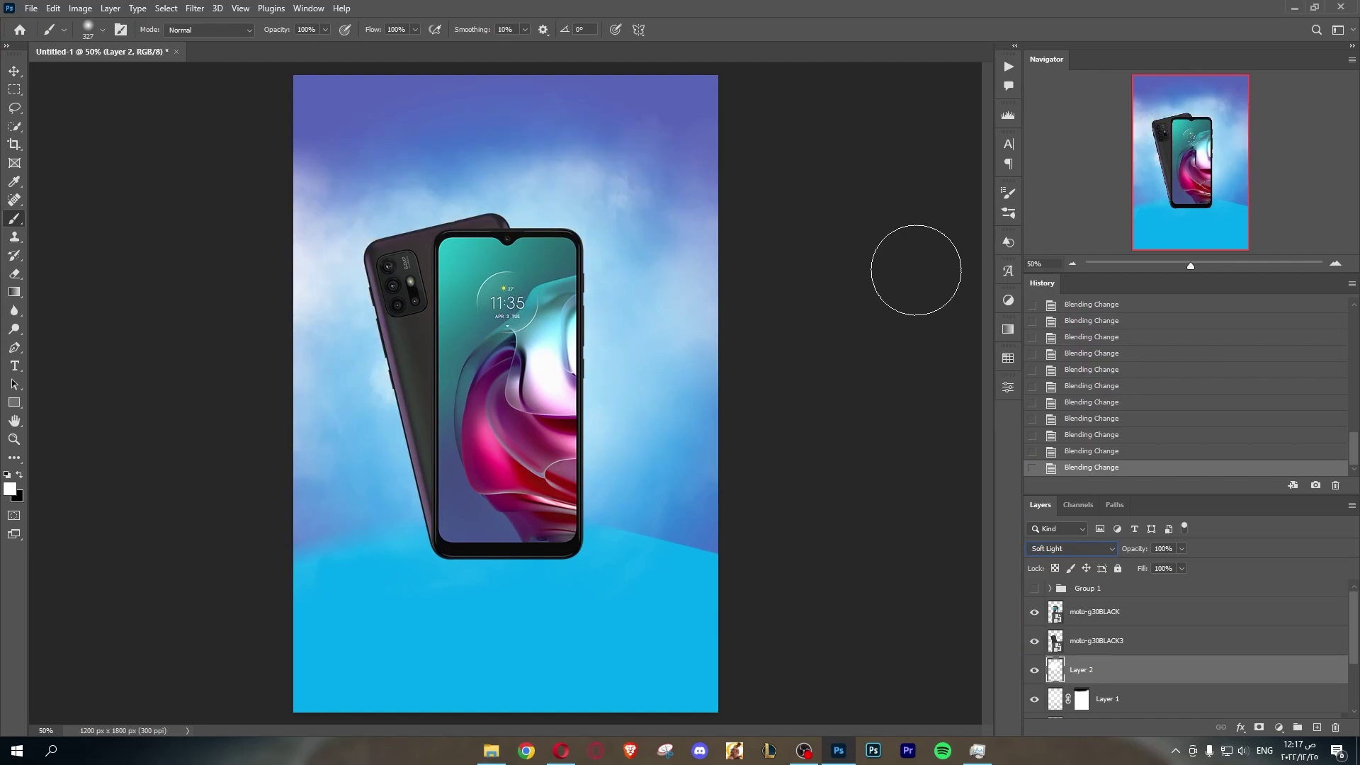
left_click(1133, 699)
left_click(1091, 549)
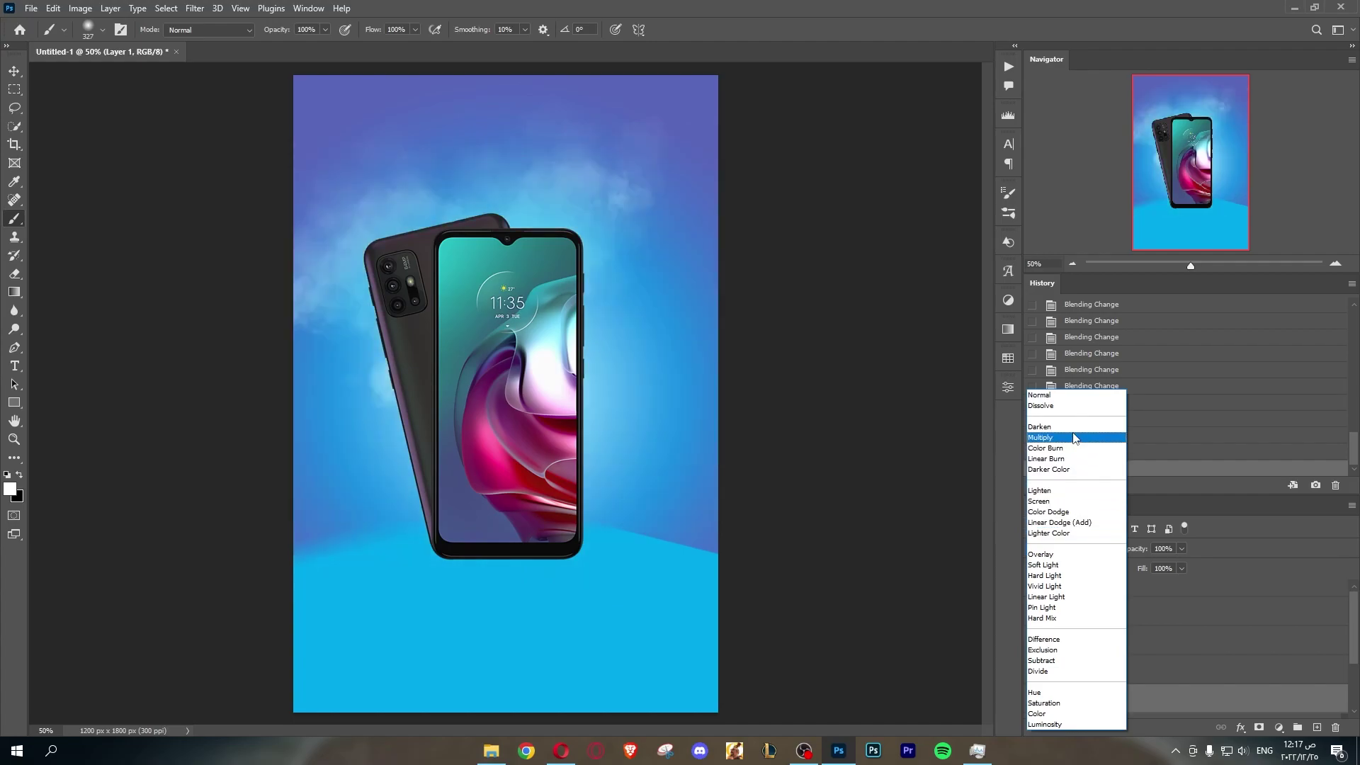
left_click(1038, 501)
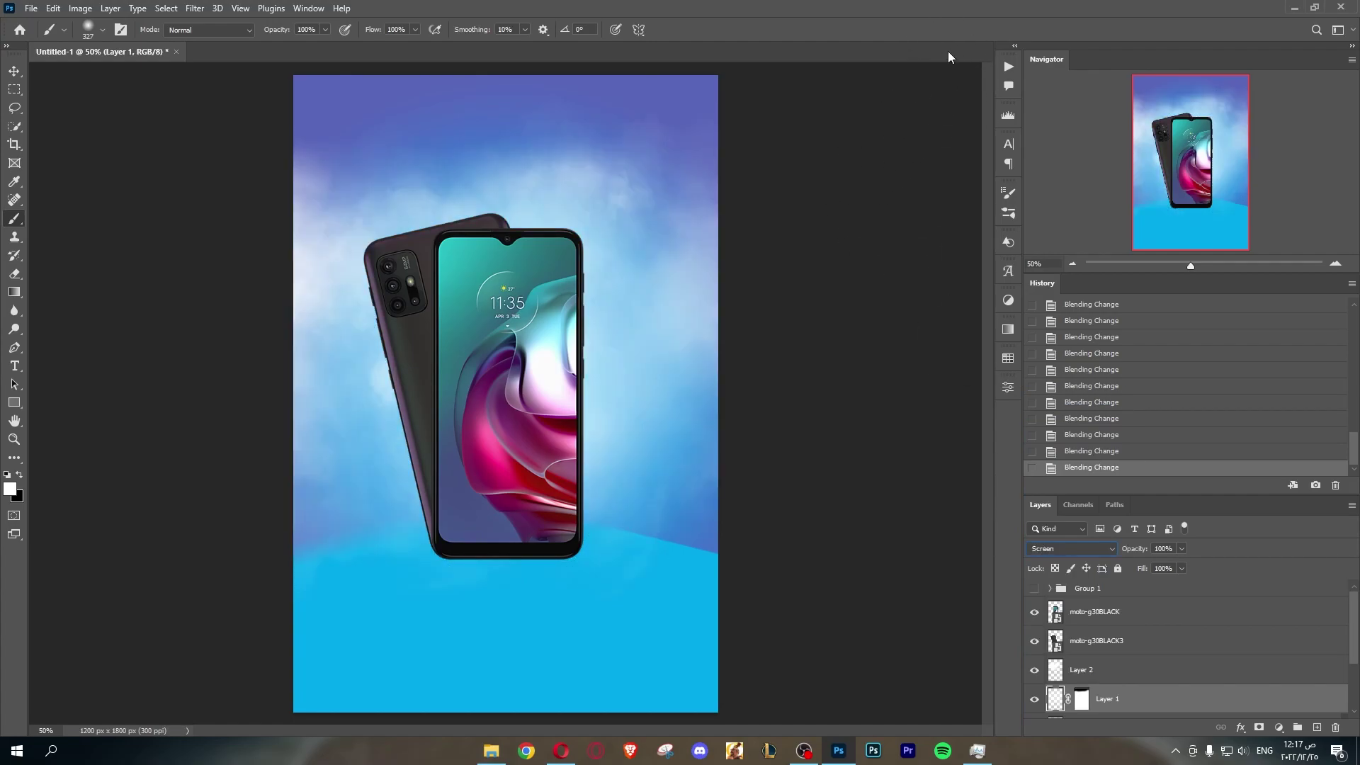
key("Down")
key("Down")
key("Down")
key("Down")
key("Down")
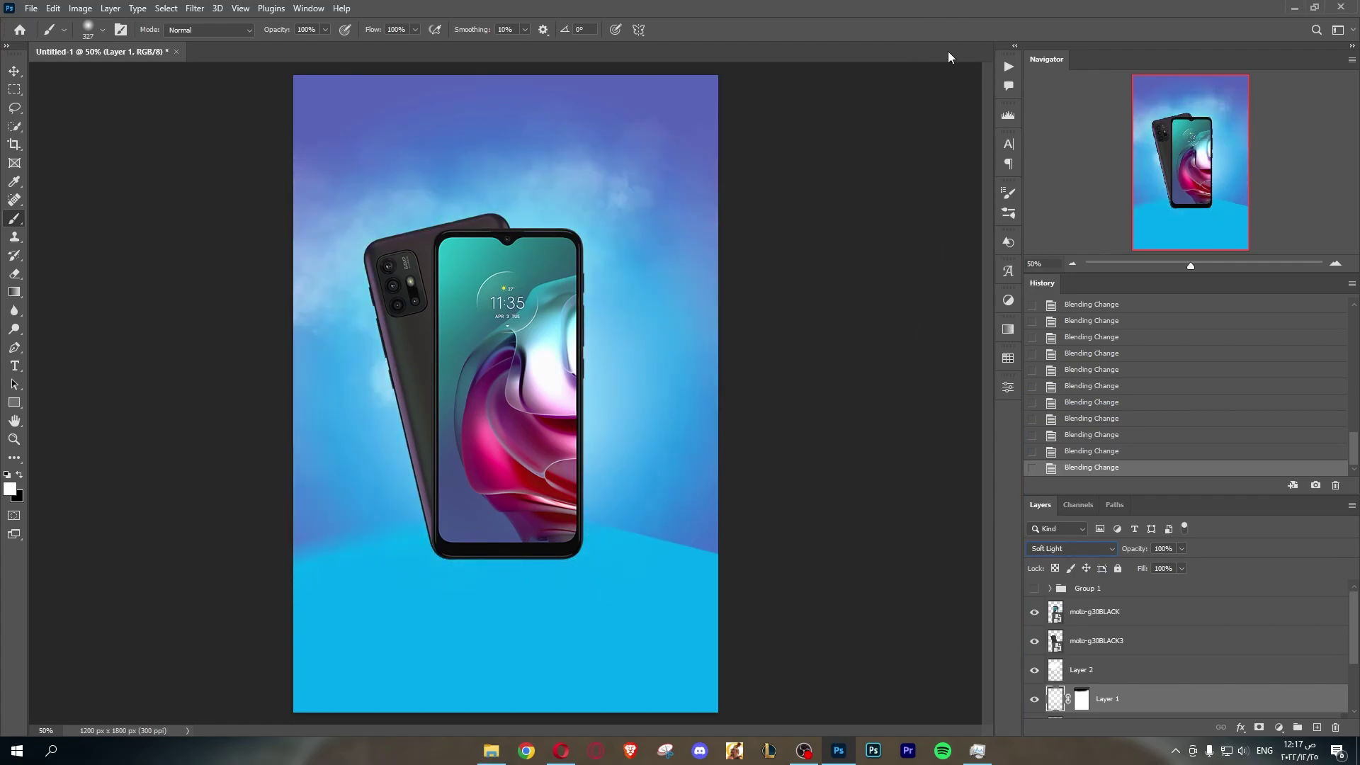
key("Up")
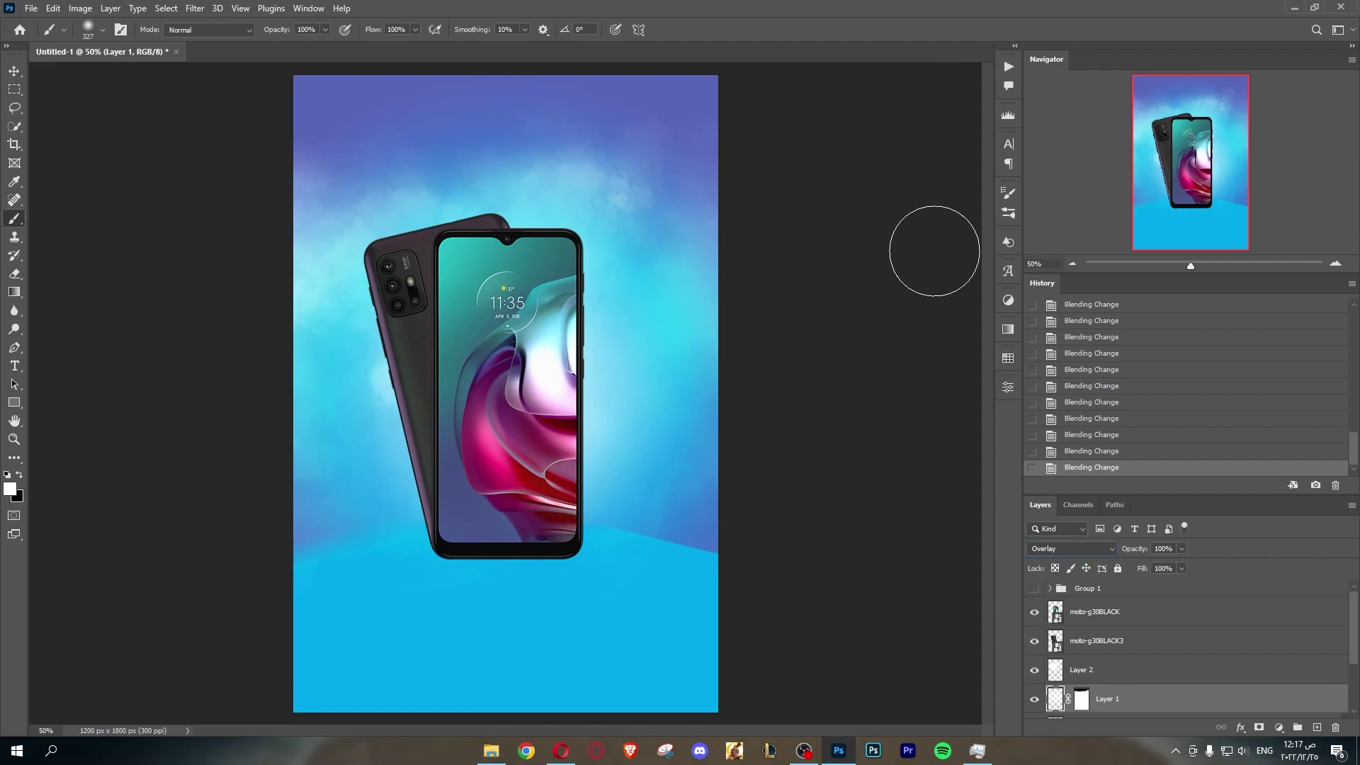
Step: Draw a large triangle shape over the phone with the Triangle tool
left_click(14, 71)
left_click(14, 402)
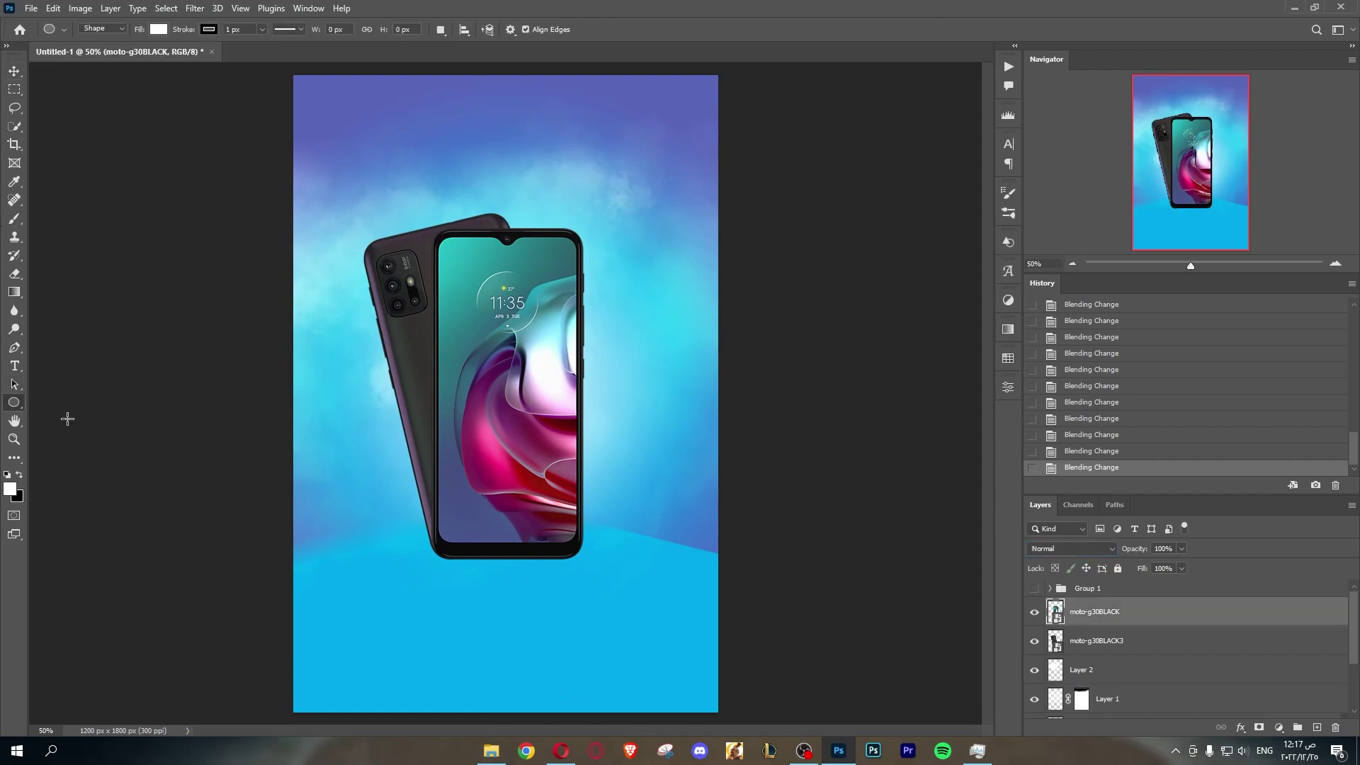
right_click(14, 403)
left_click(58, 429)
left_click_drag(398, 310, 738, 603)
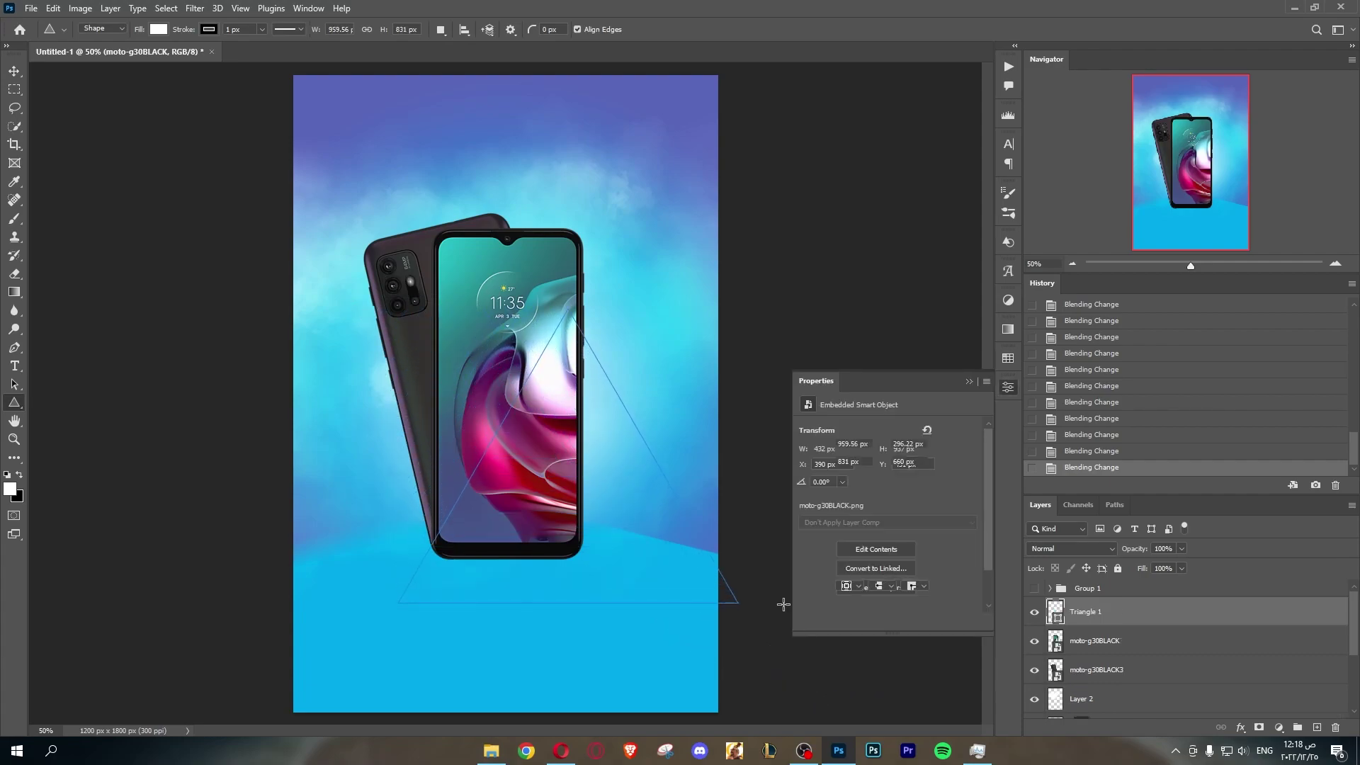
Step: Give the triangle no fill and a thickened white outline
left_click(845, 530)
left_click(821, 506)
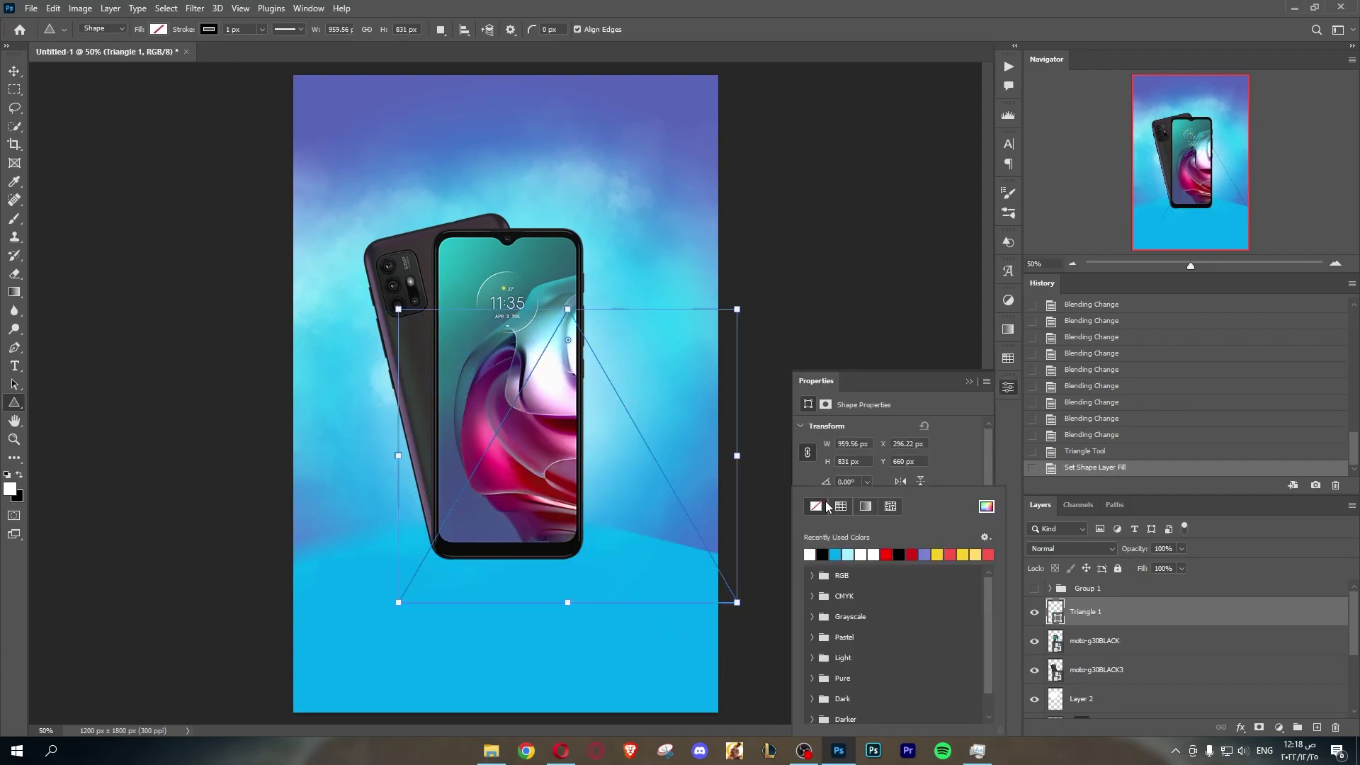
left_click(849, 552)
left_click(820, 548)
left_click(911, 419)
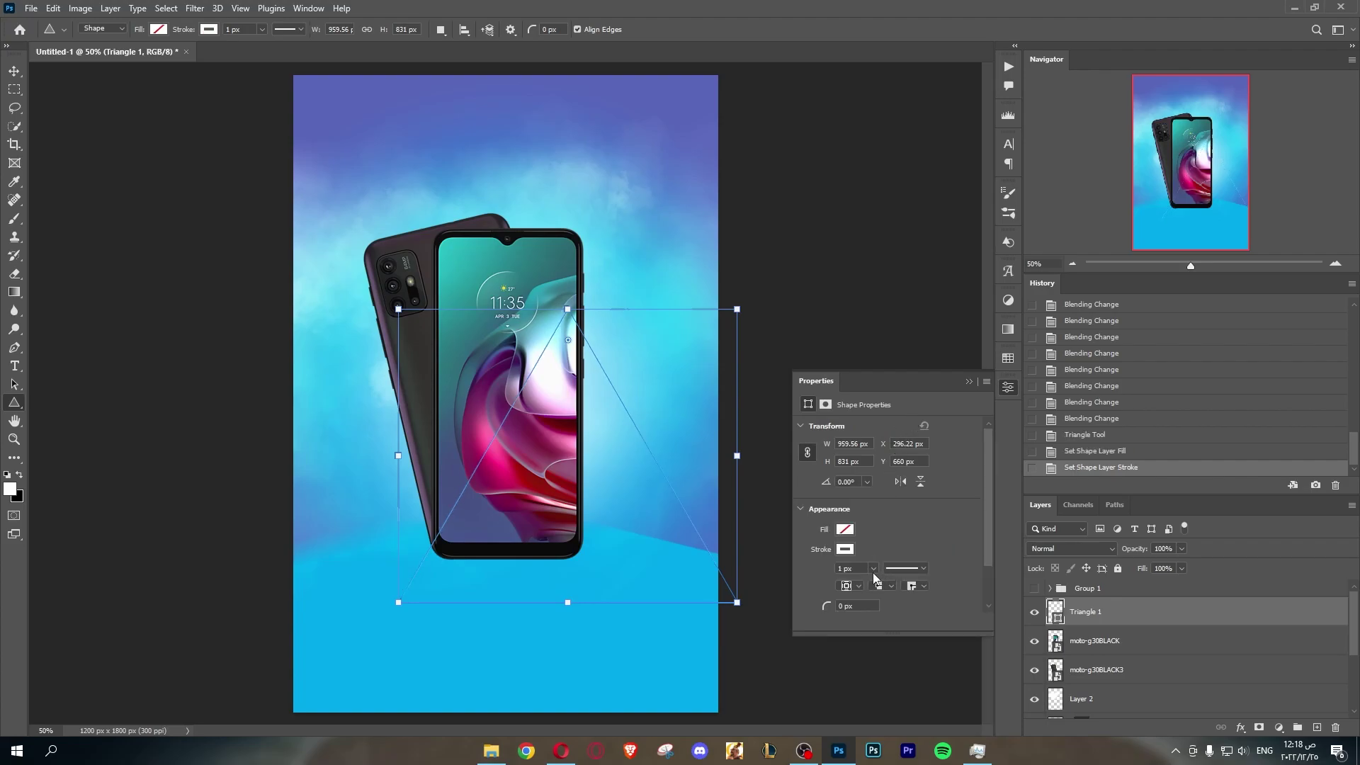
left_click_drag(877, 588, 877, 585)
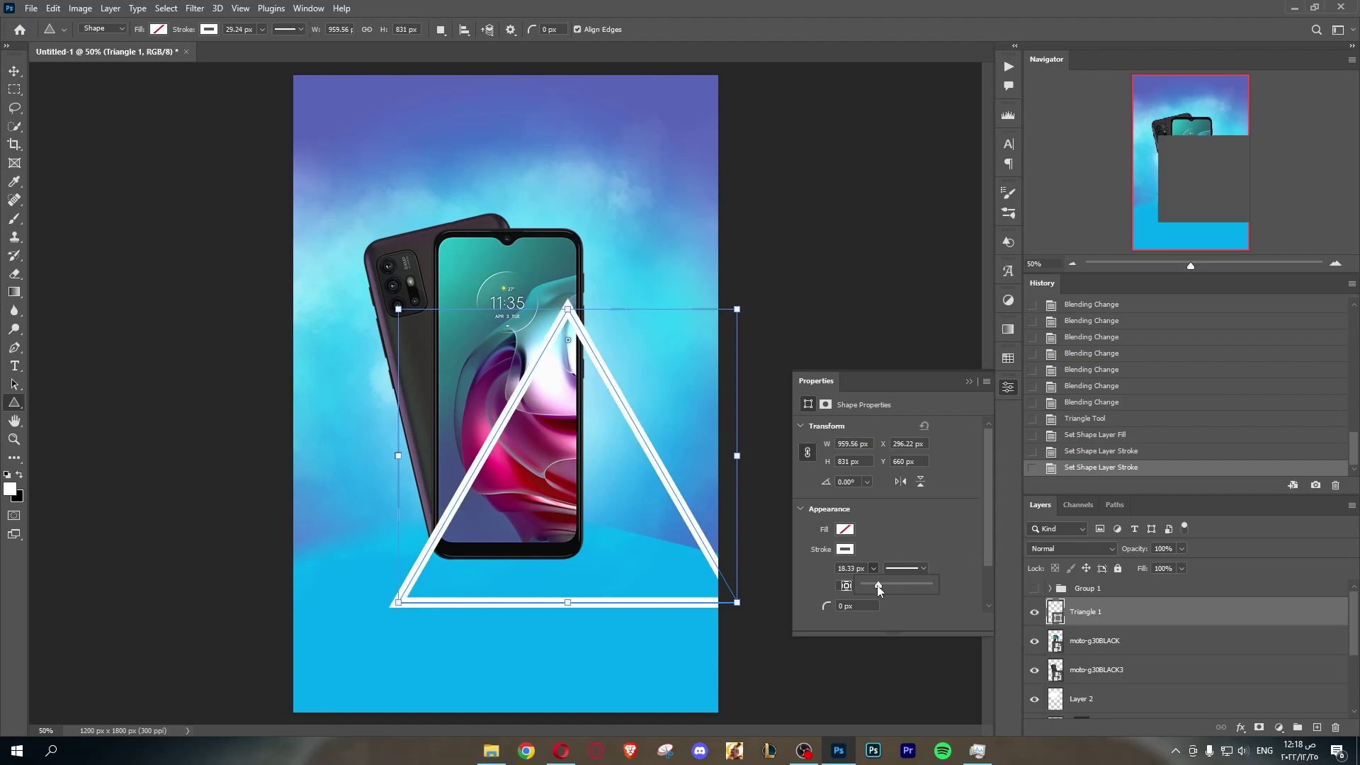
left_click(1008, 386)
Step: Rotate the triangle to about -45° and enlarge it across the lower phone
key("ctrl+t")
left_click_drag(567, 503, 517, 457)
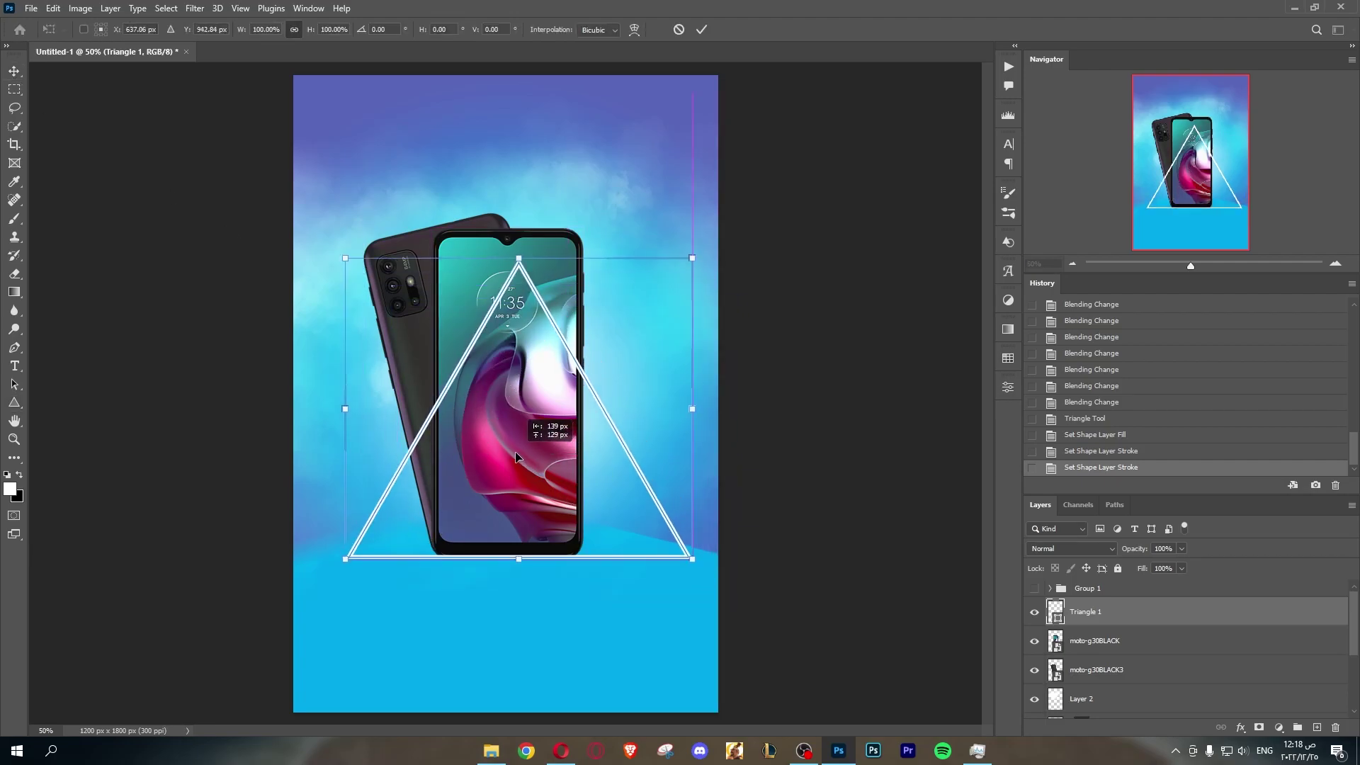
left_click_drag(705, 425, 683, 312)
left_click_drag(609, 373, 546, 351)
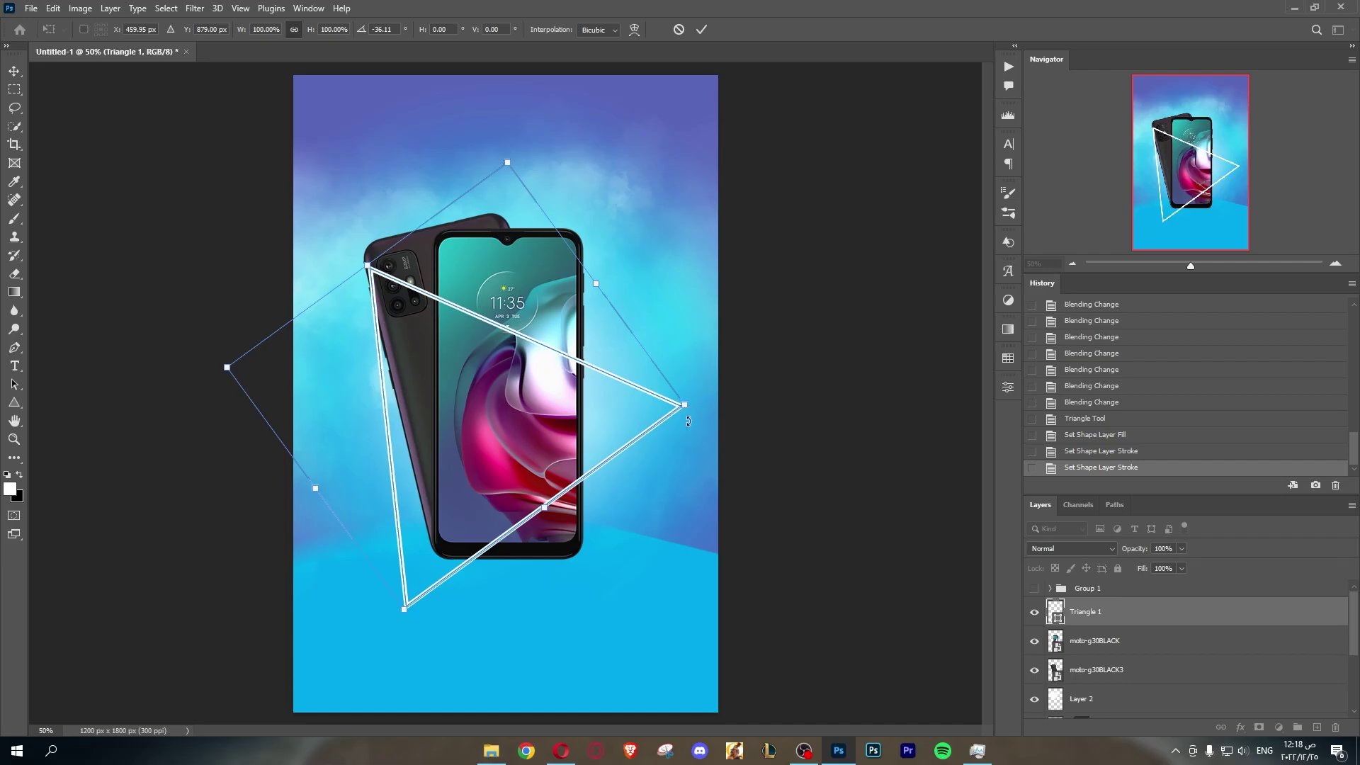
mouse_move(688, 421)
left_mouse_down()
mouse_move(650, 368)
mouse_move(601, 360)
mouse_move(559, 412)
mouse_move(692, 364)
left_mouse_up()
left_click_drag(550, 403, 559, 403)
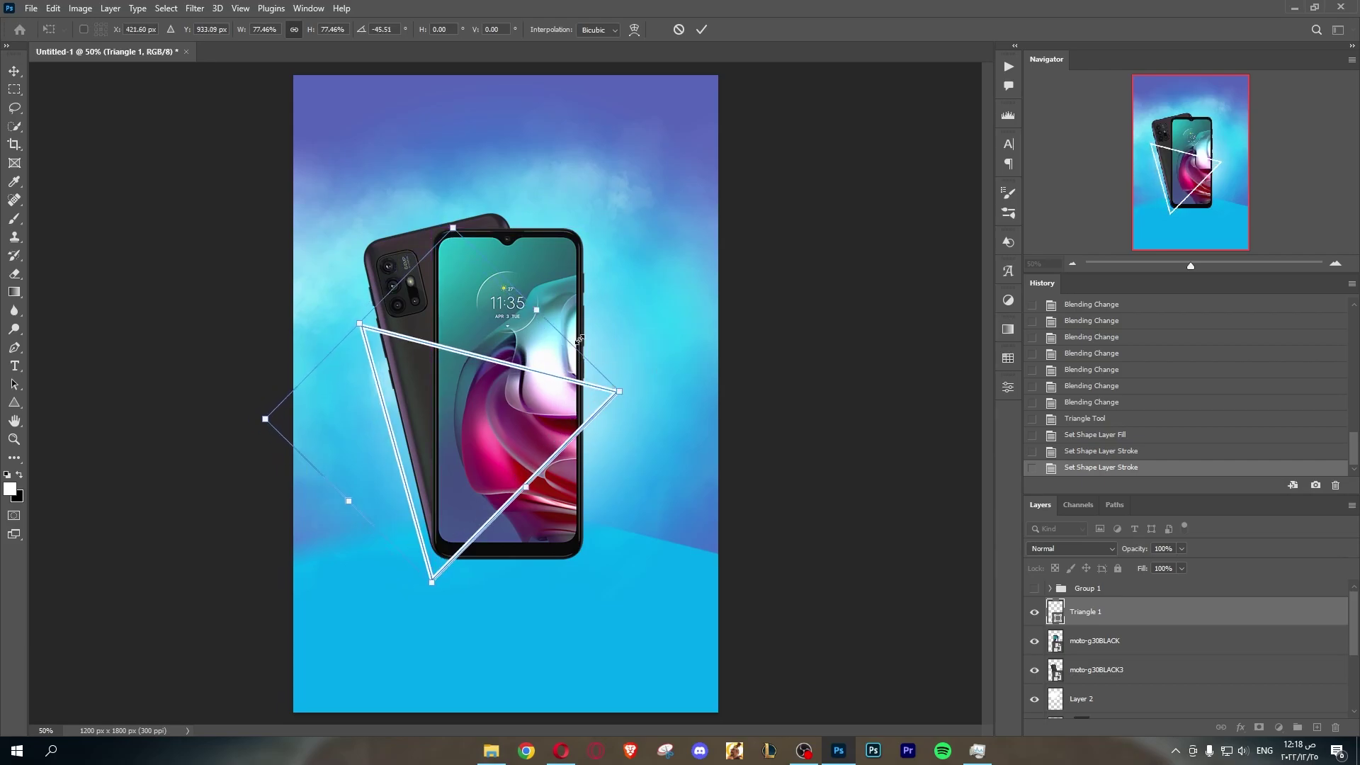
left_click(701, 30)
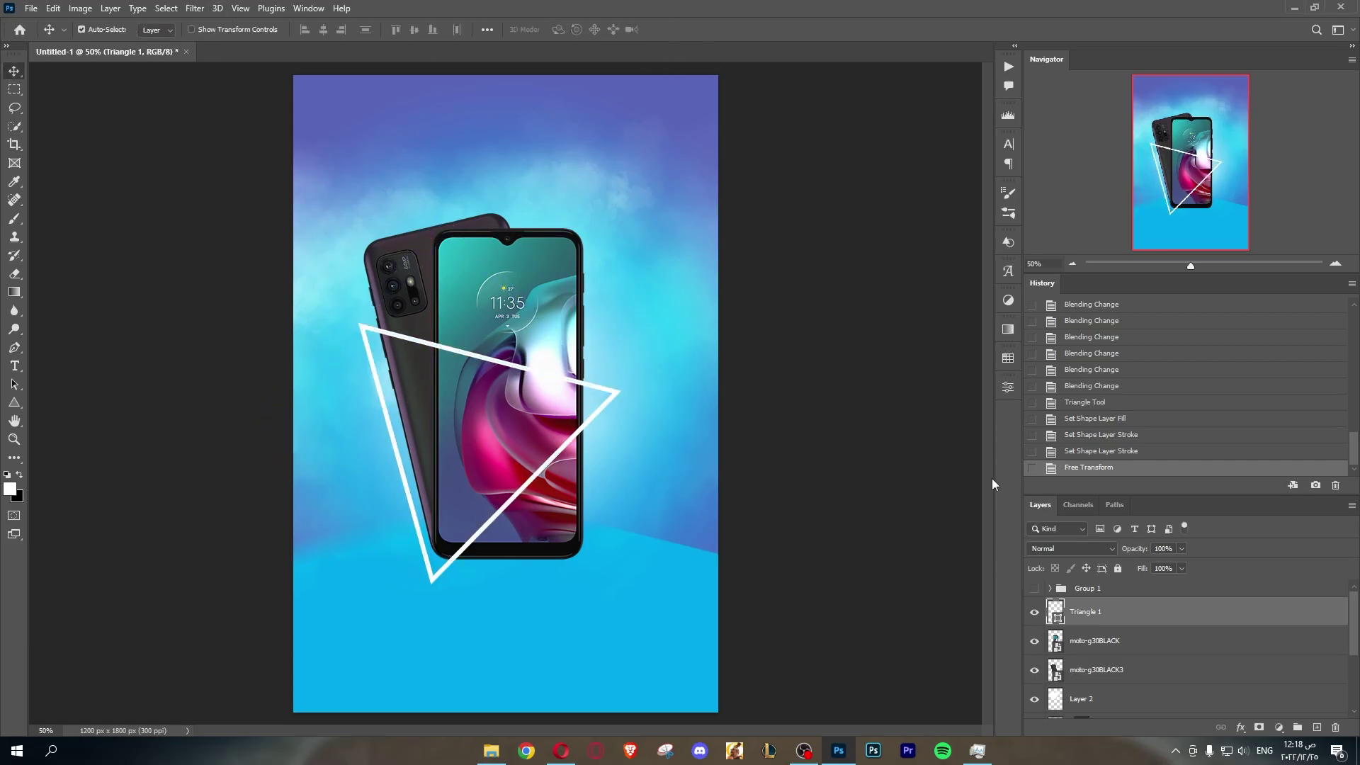
Step: Increase the triangle's stroke width in Properties
left_click(1013, 386)
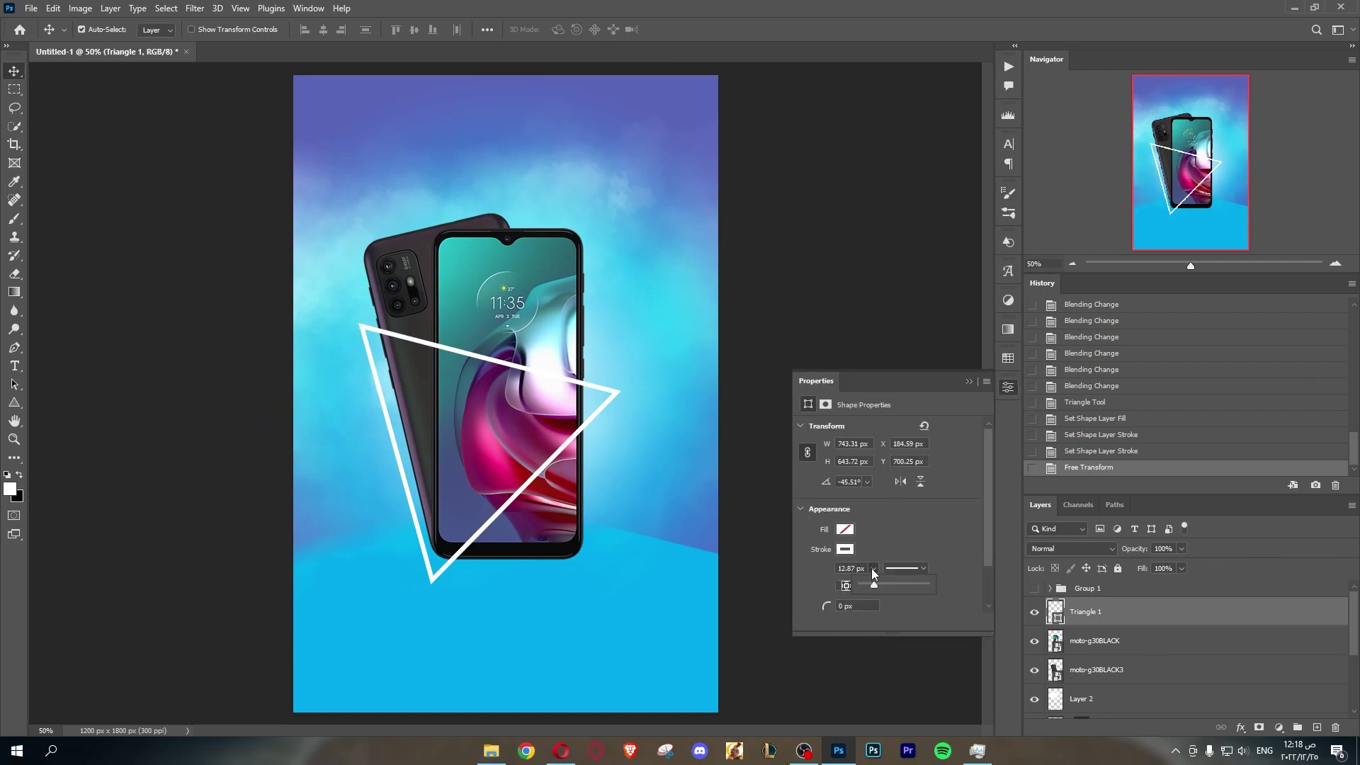
left_click_drag(875, 588, 878, 587)
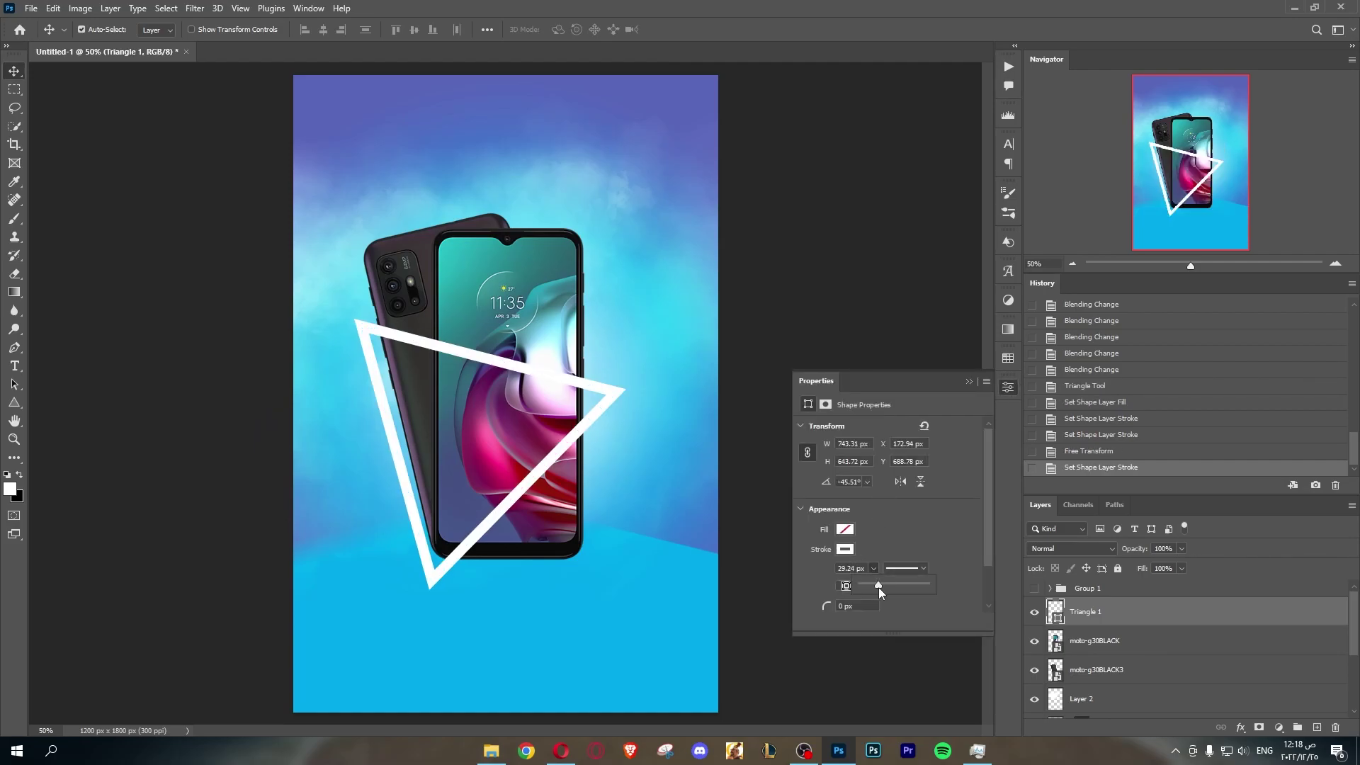
left_click(1009, 388)
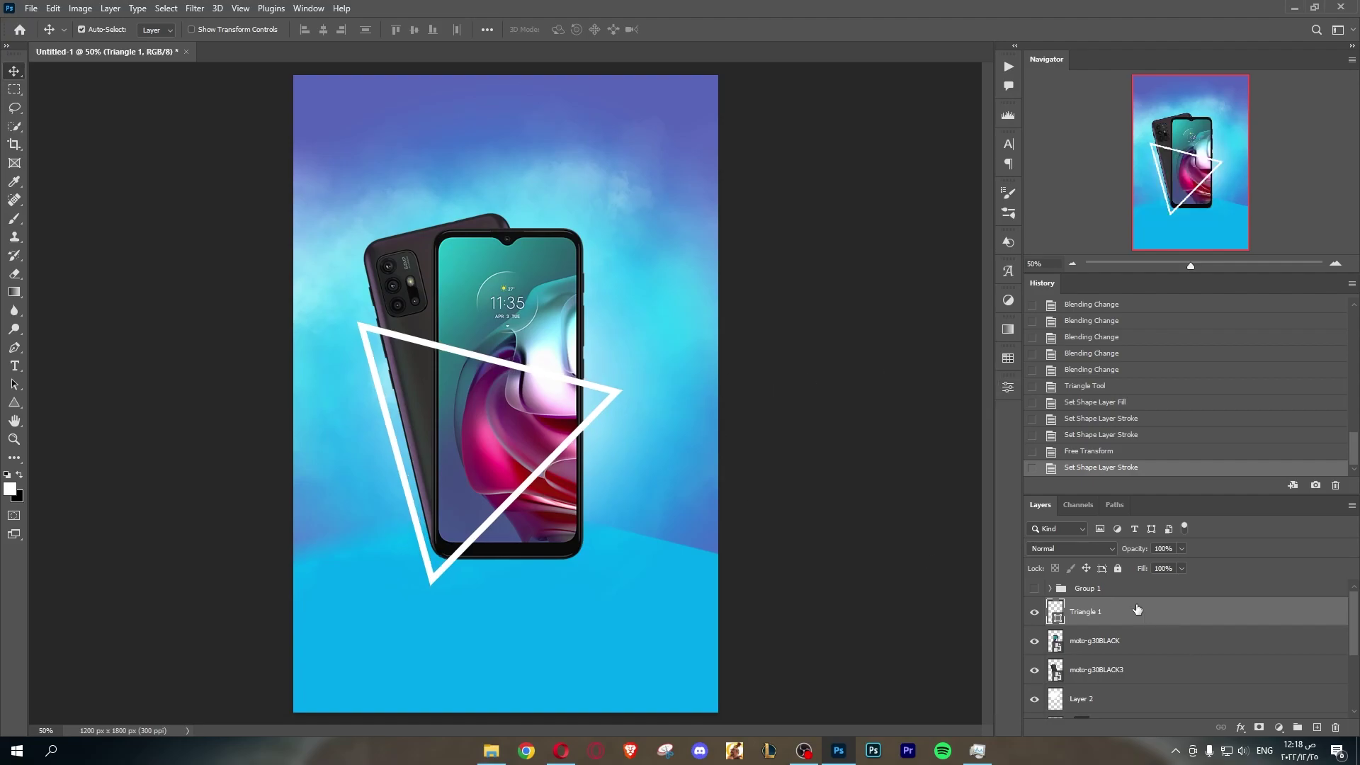
Step: Apply Spin Blur to the triangle as a smart object, enlarging and repositioning the ellipse
left_click(195, 8)
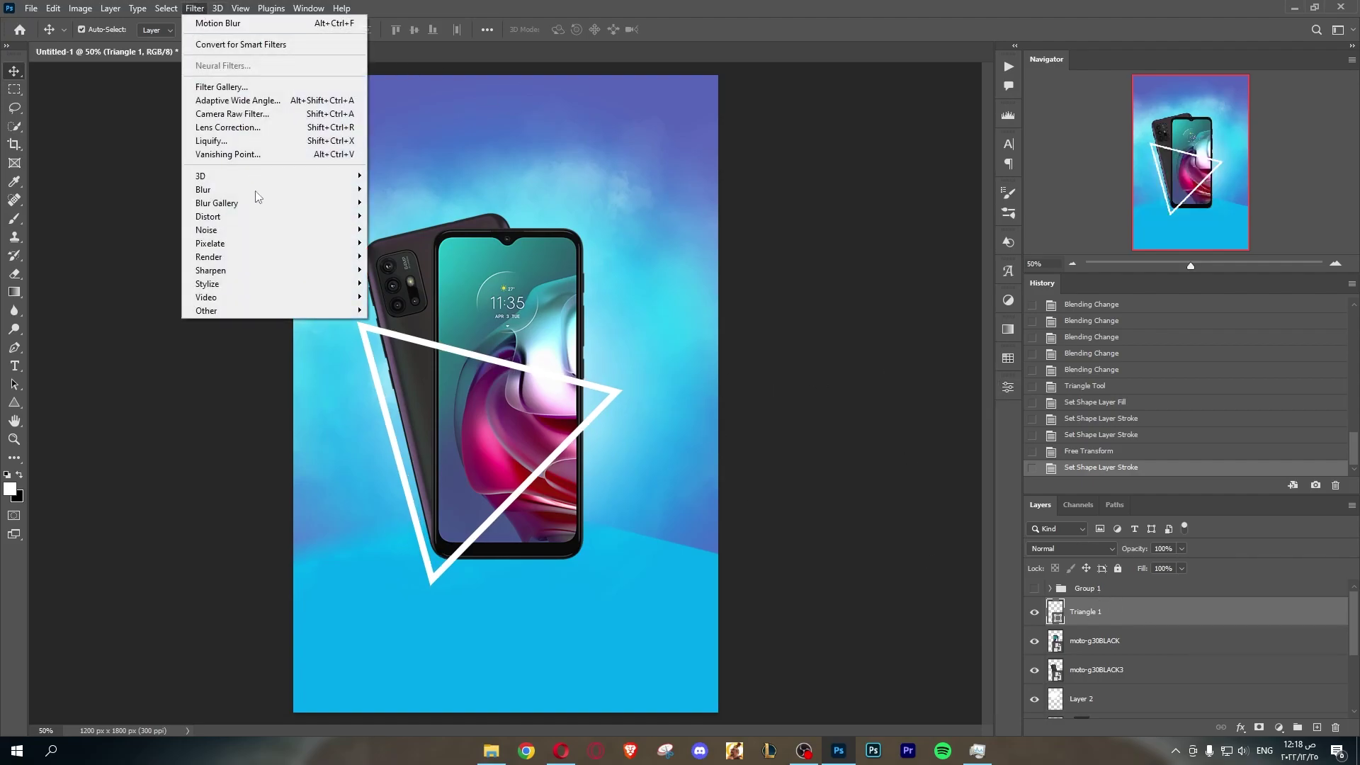
mouse_move(216, 202)
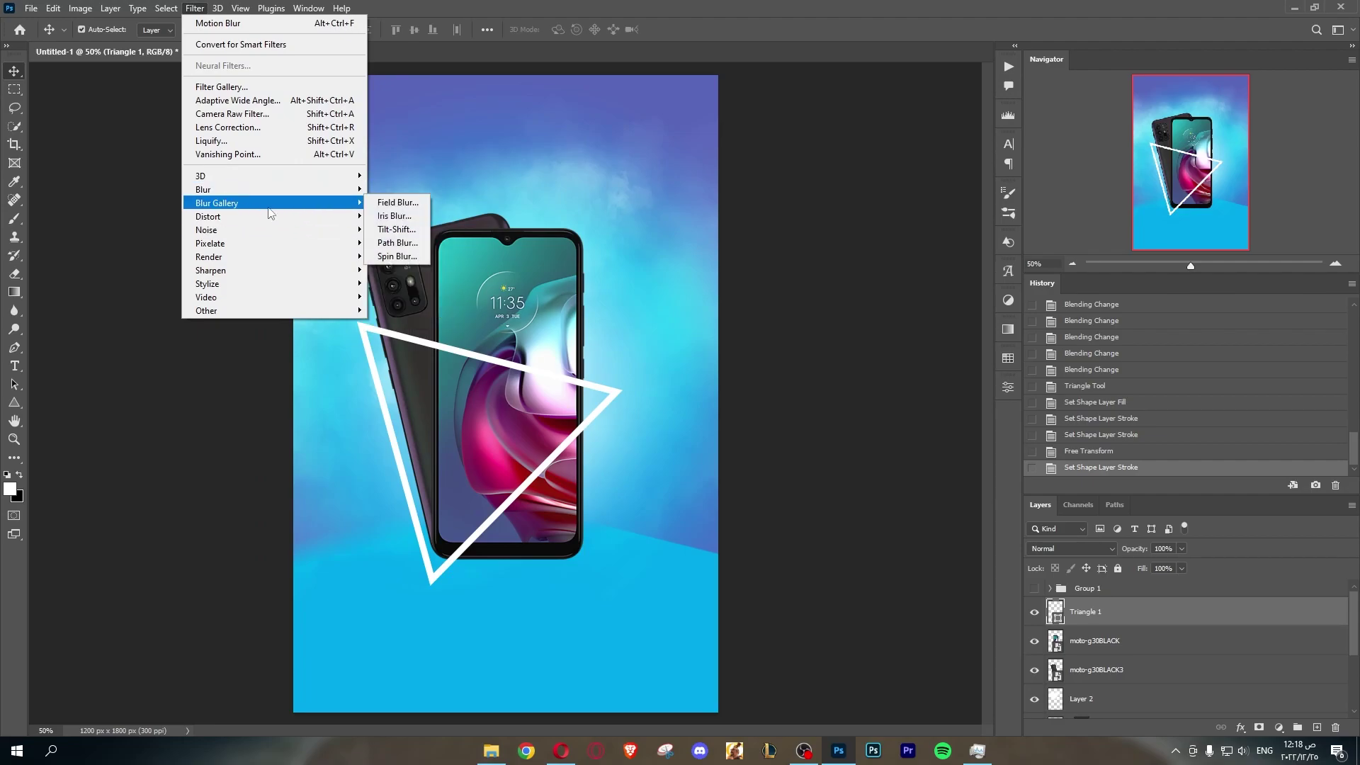
left_click(397, 255)
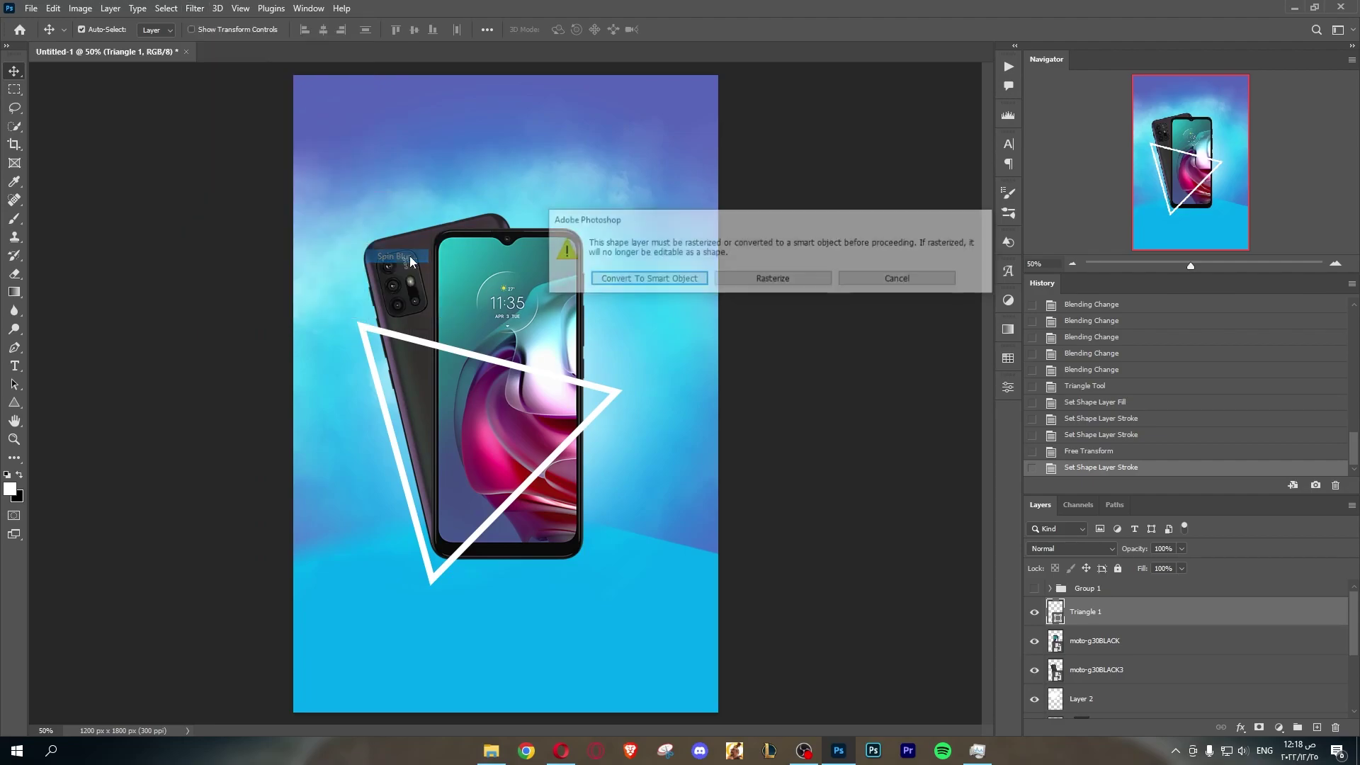
left_click(646, 283)
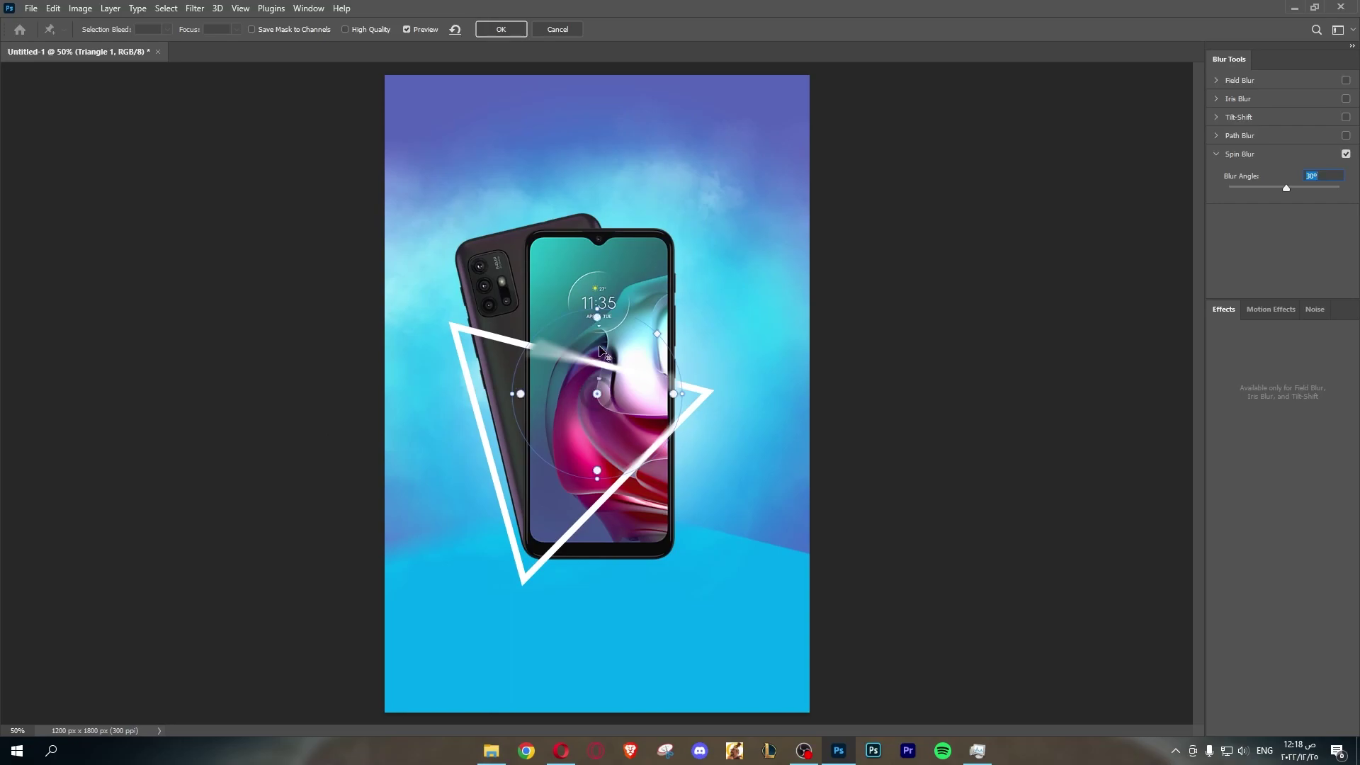
left_click_drag(512, 395, 369, 409)
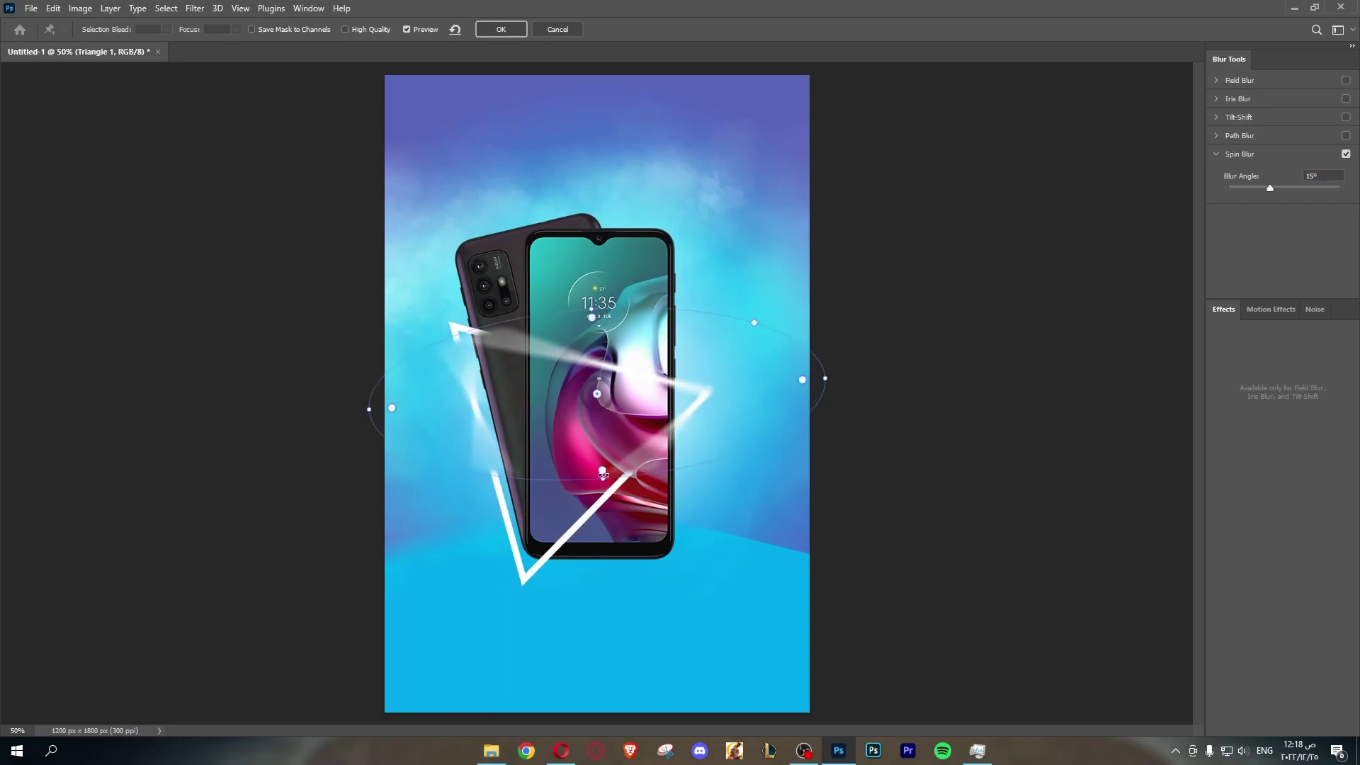
left_click_drag(604, 483, 611, 591)
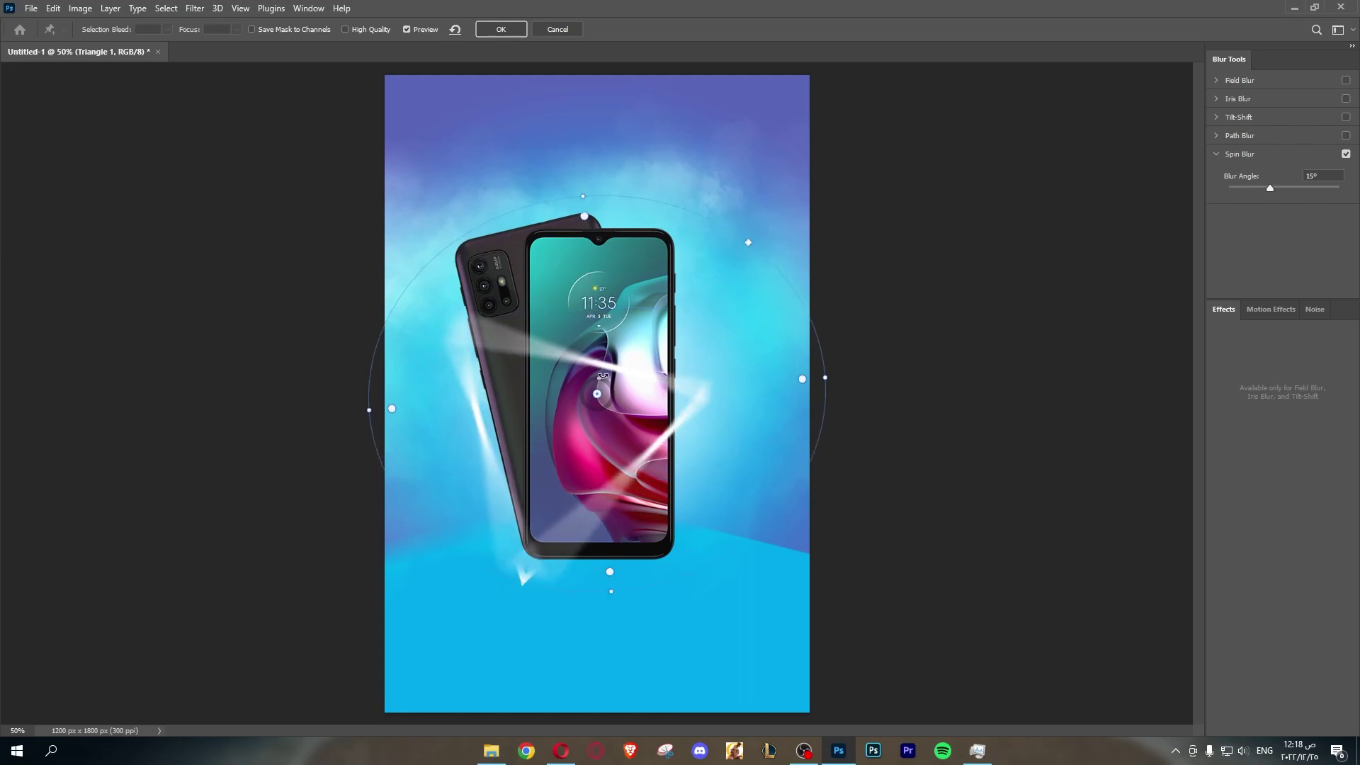
left_click_drag(597, 394, 536, 434)
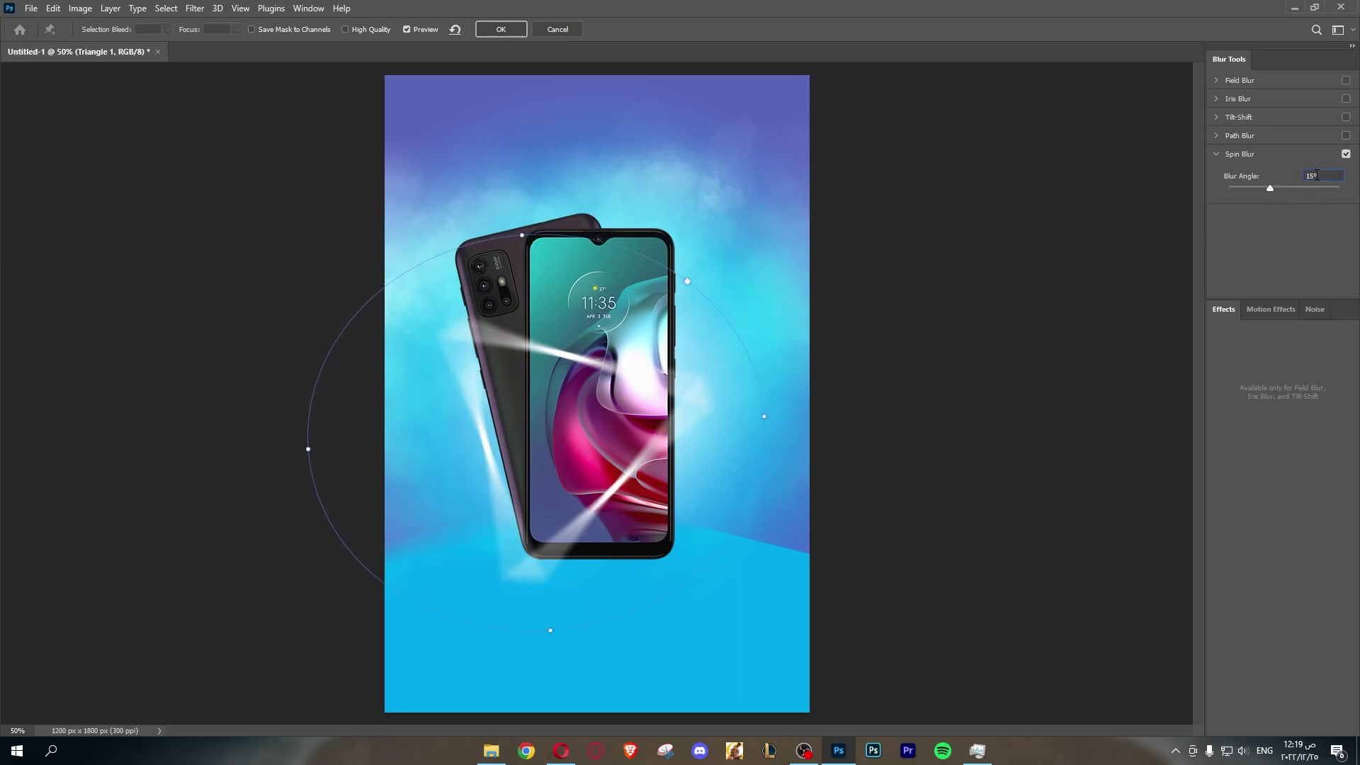
Step: Set the spin Blur Angle to 15°, widen the ellipse, and apply the blur
key("BackSpace")
type("3")
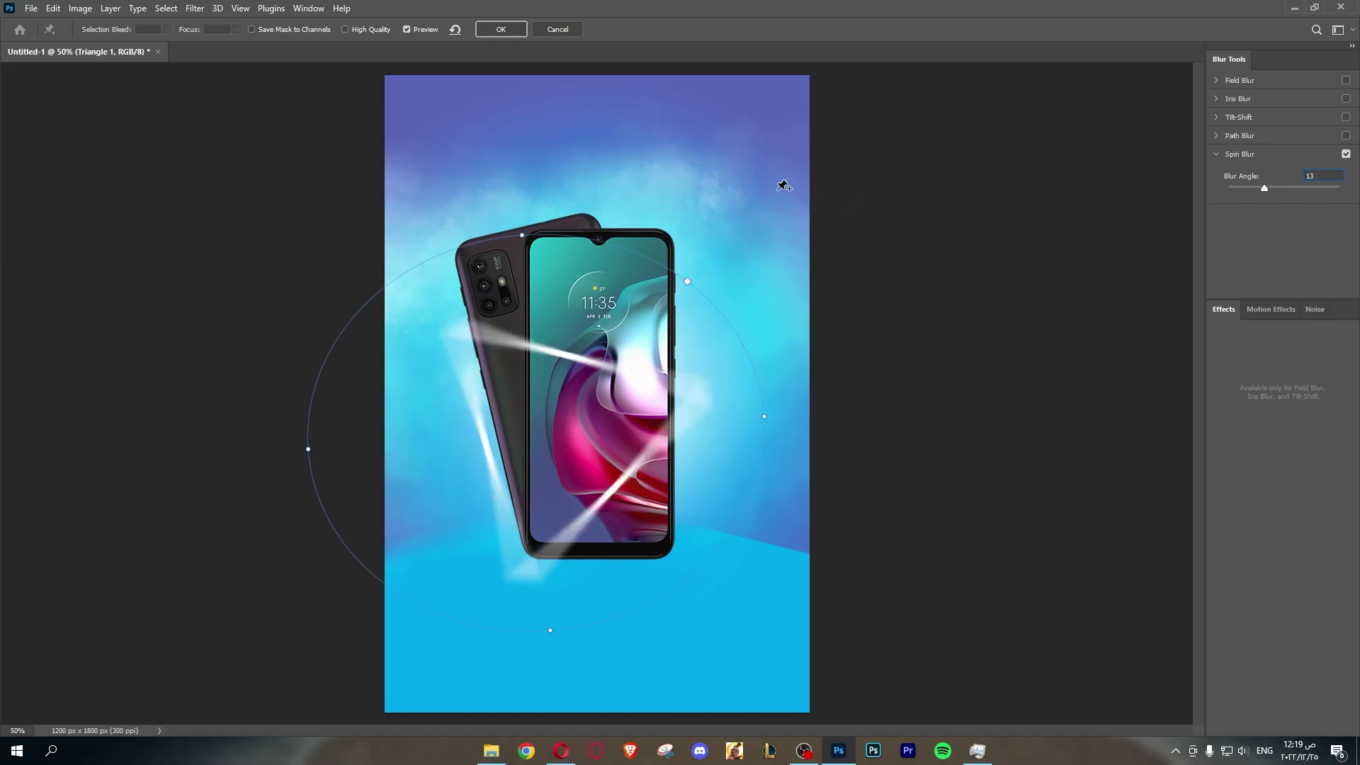
left_click(1288, 189)
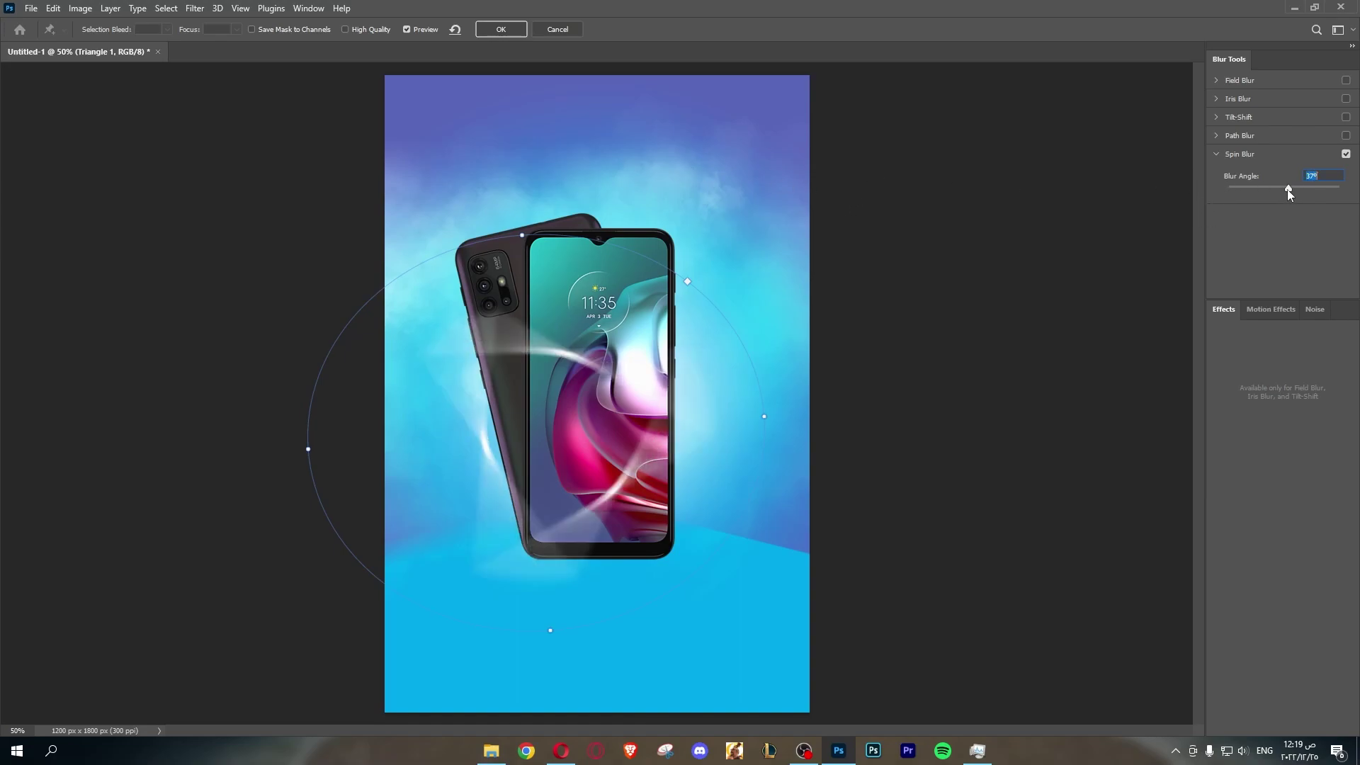
left_click_drag(1273, 189, 1265, 188)
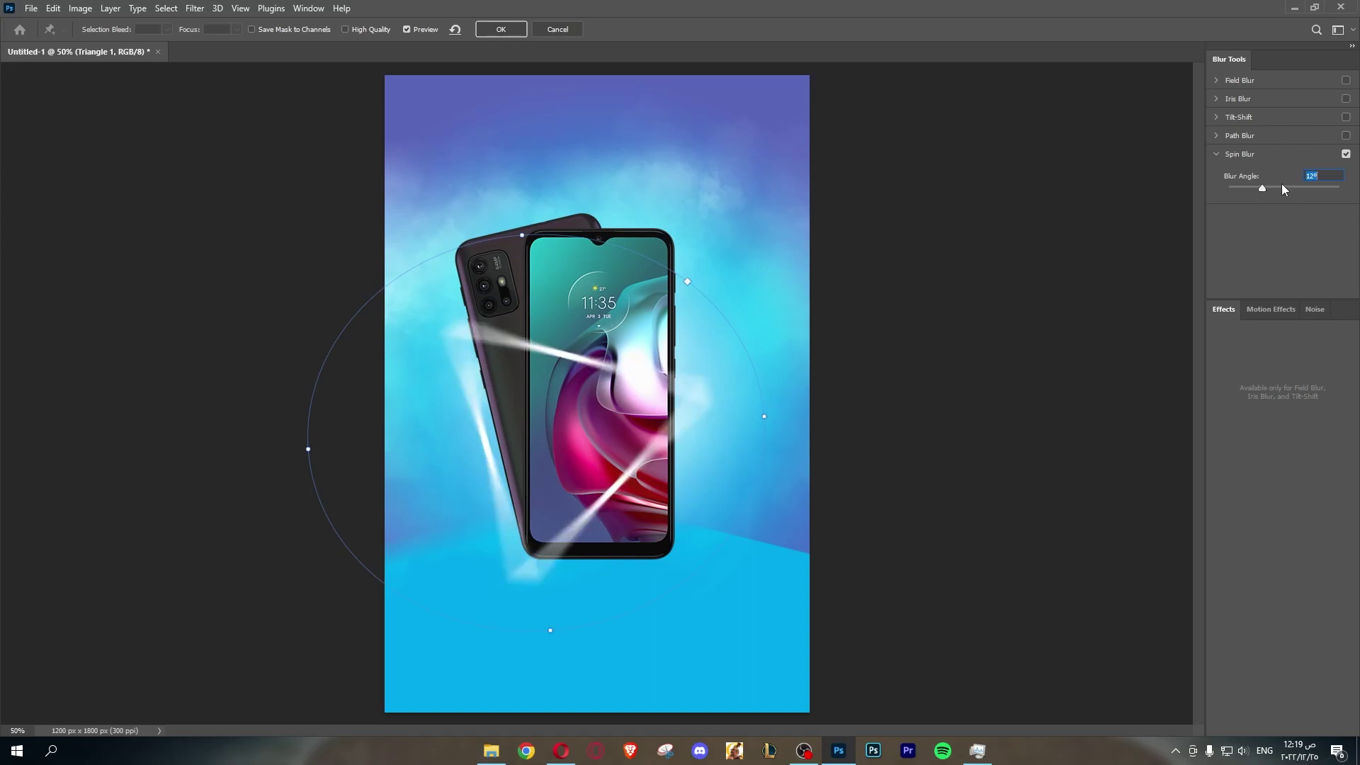
type("15")
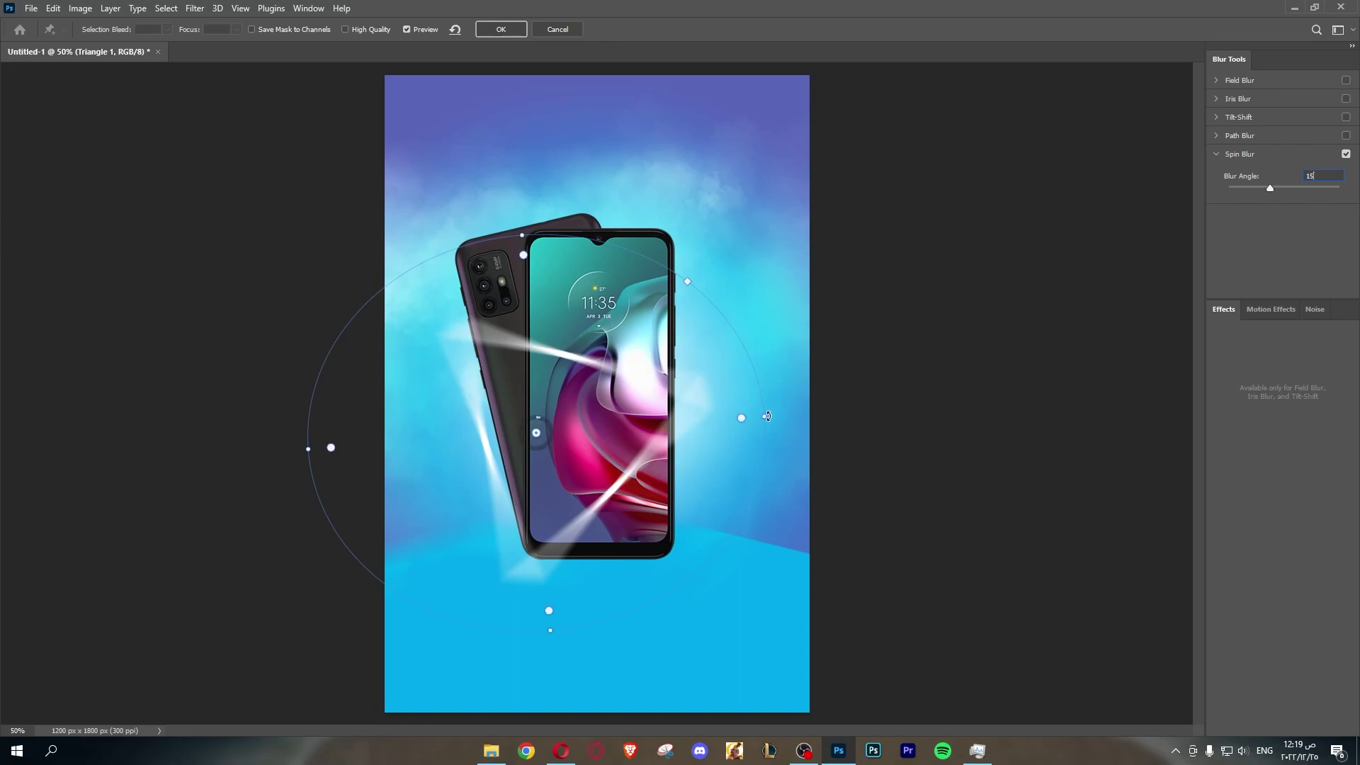
left_click_drag(764, 416, 826, 413)
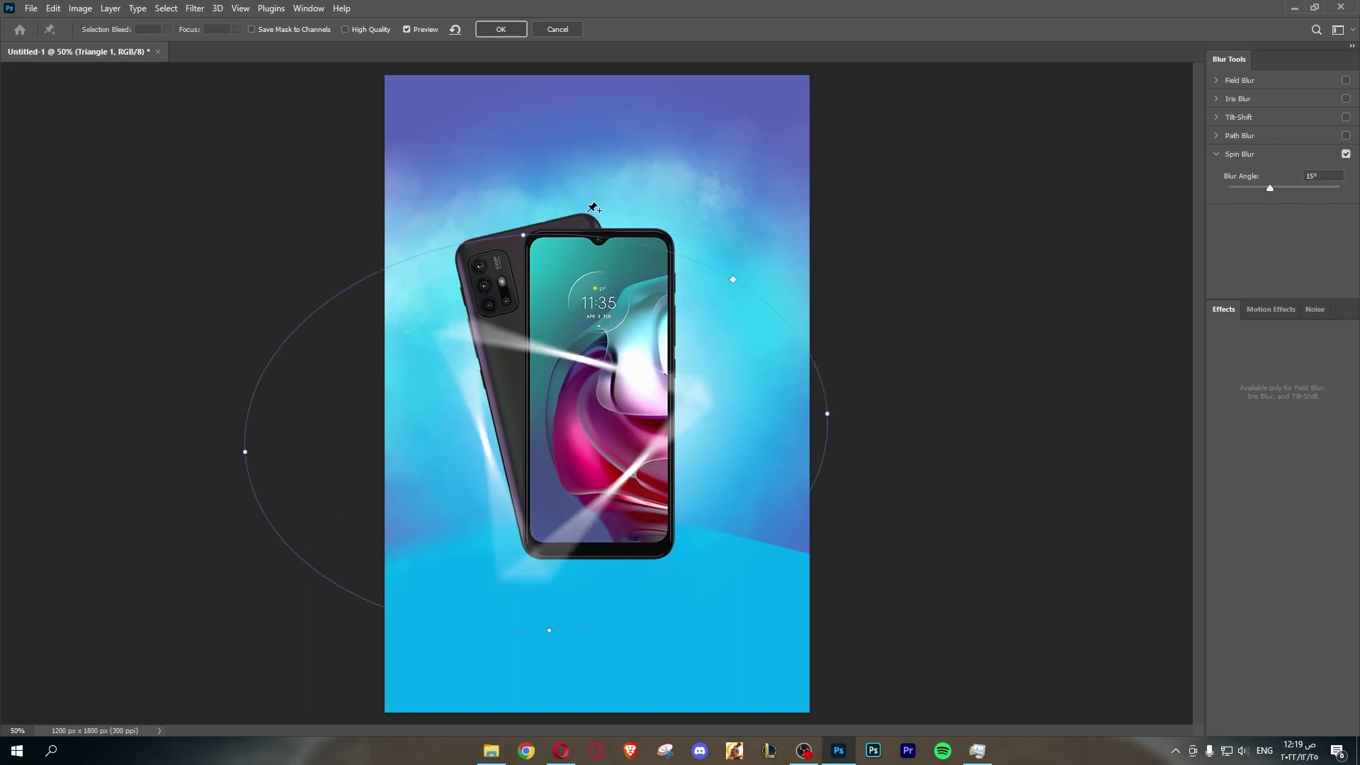
left_click_drag(522, 234, 521, 215)
left_click(516, 30)
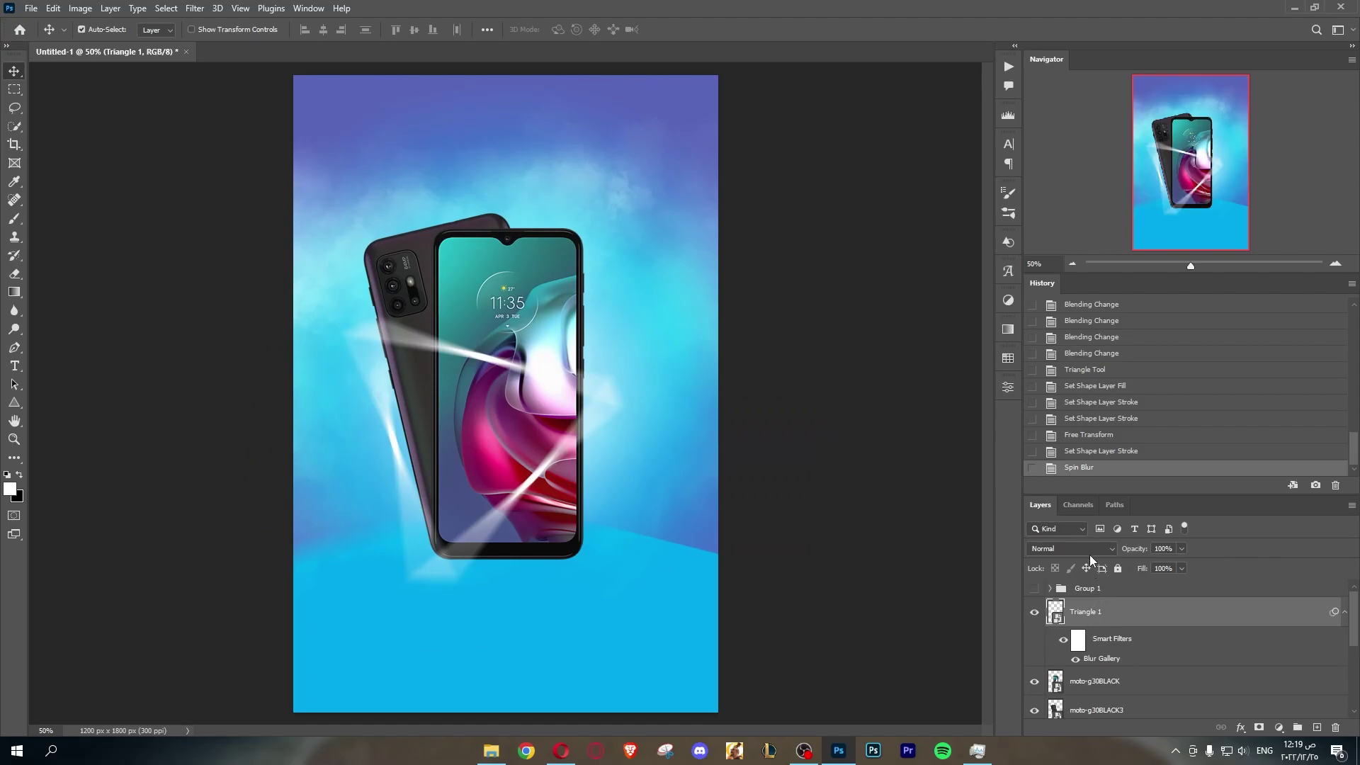
Step: Blend Triangle 1 in Overlay and mask out its streaks over the phone's camera
left_click(1089, 556)
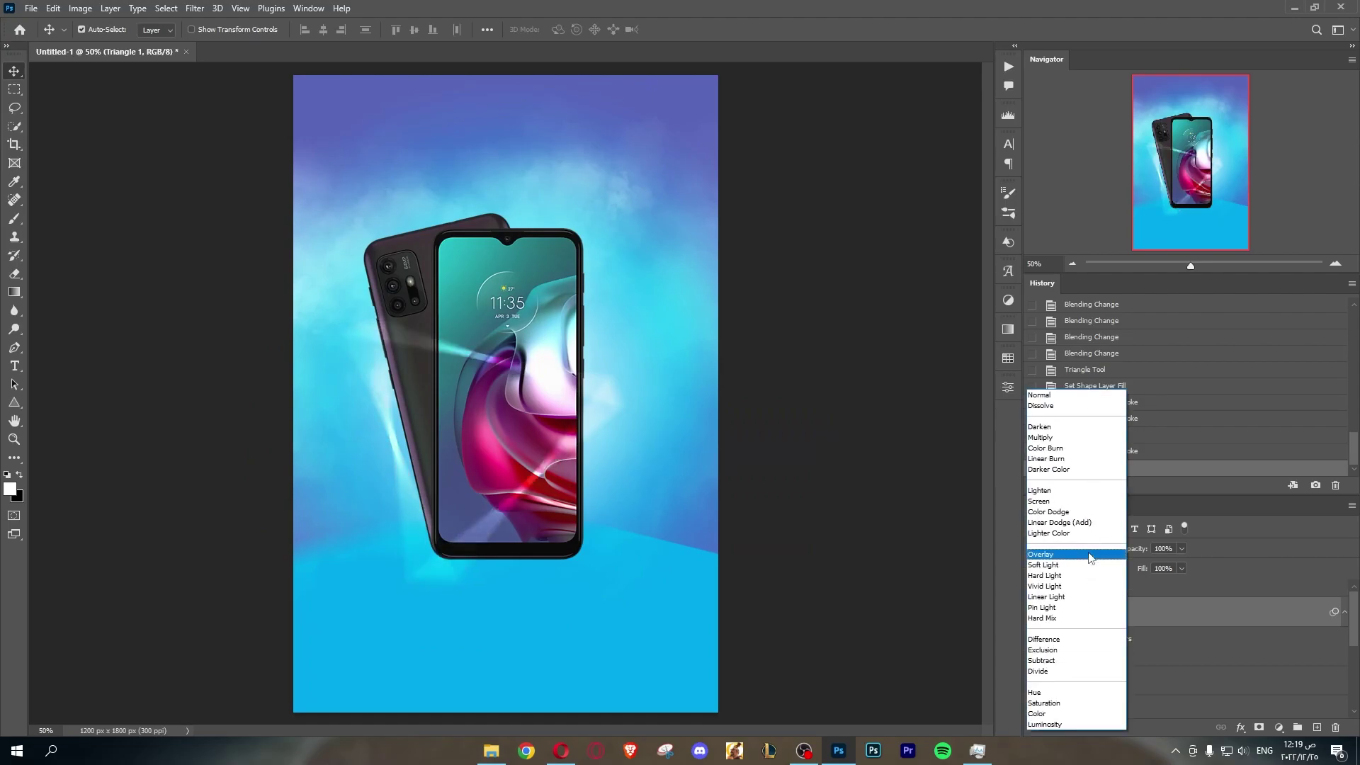
left_click(1082, 555)
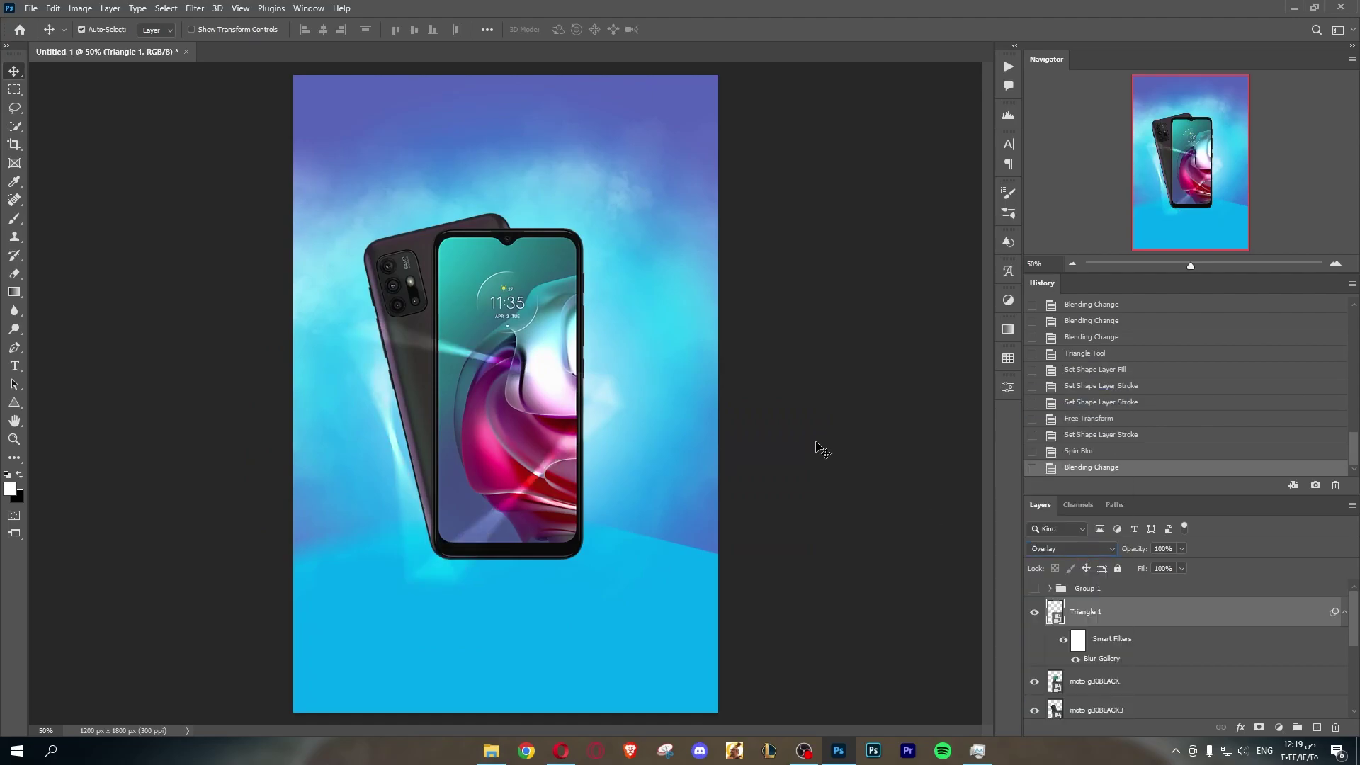
left_click(1258, 728)
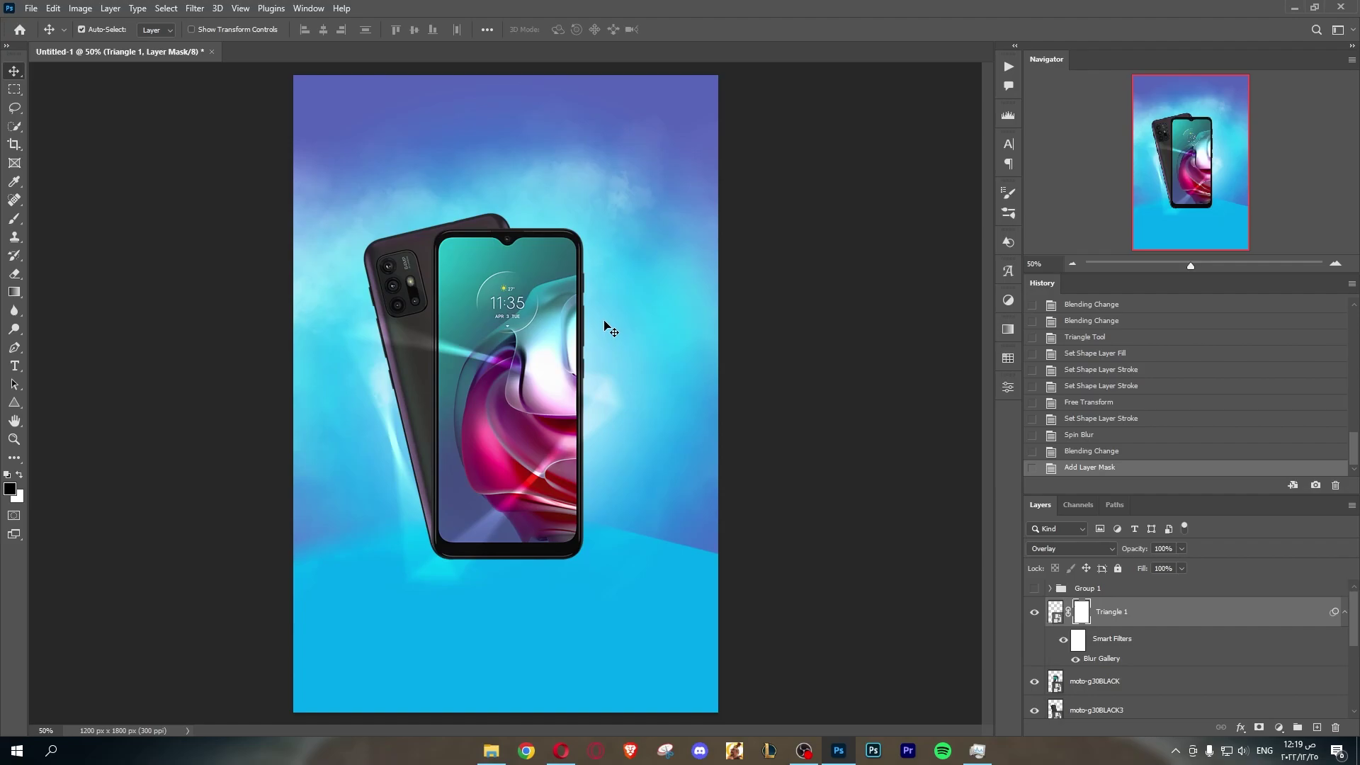
left_click(15, 218)
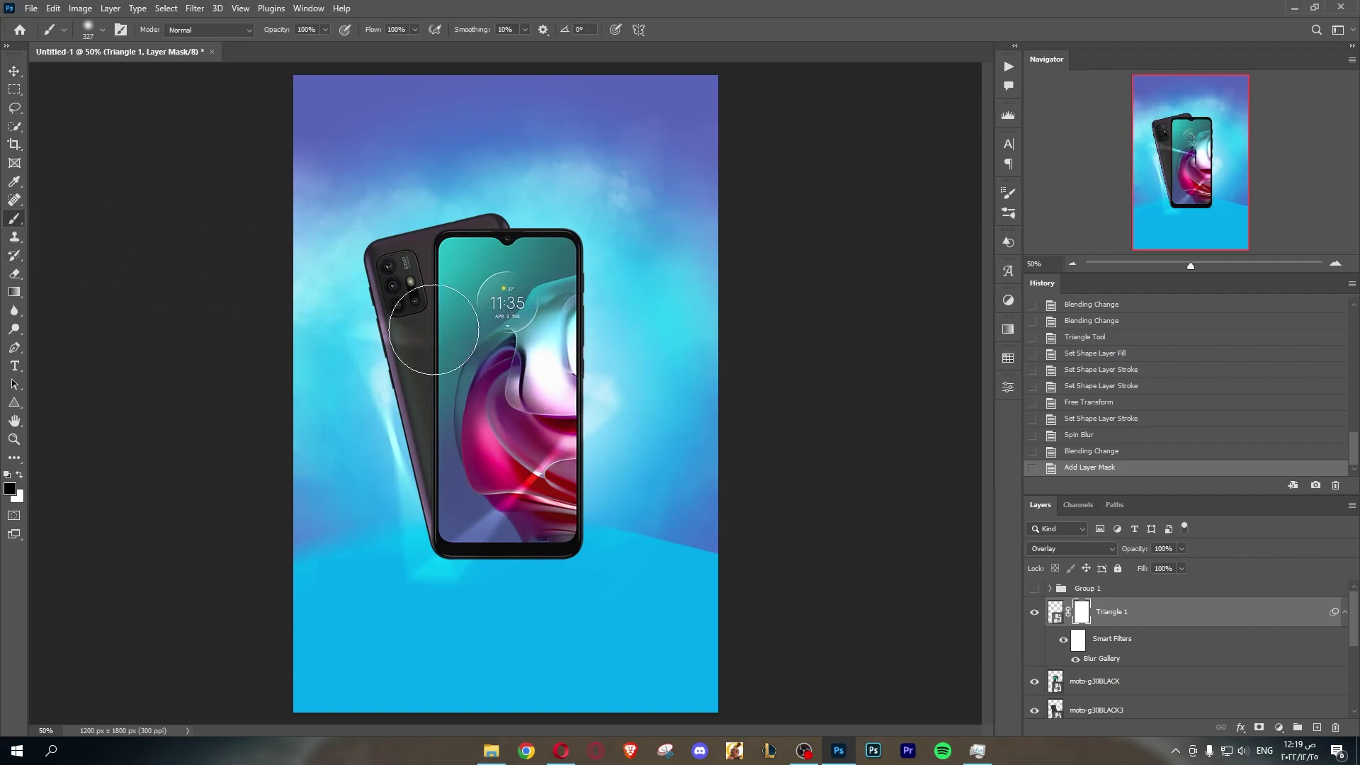
left_click_drag(433, 329, 472, 356)
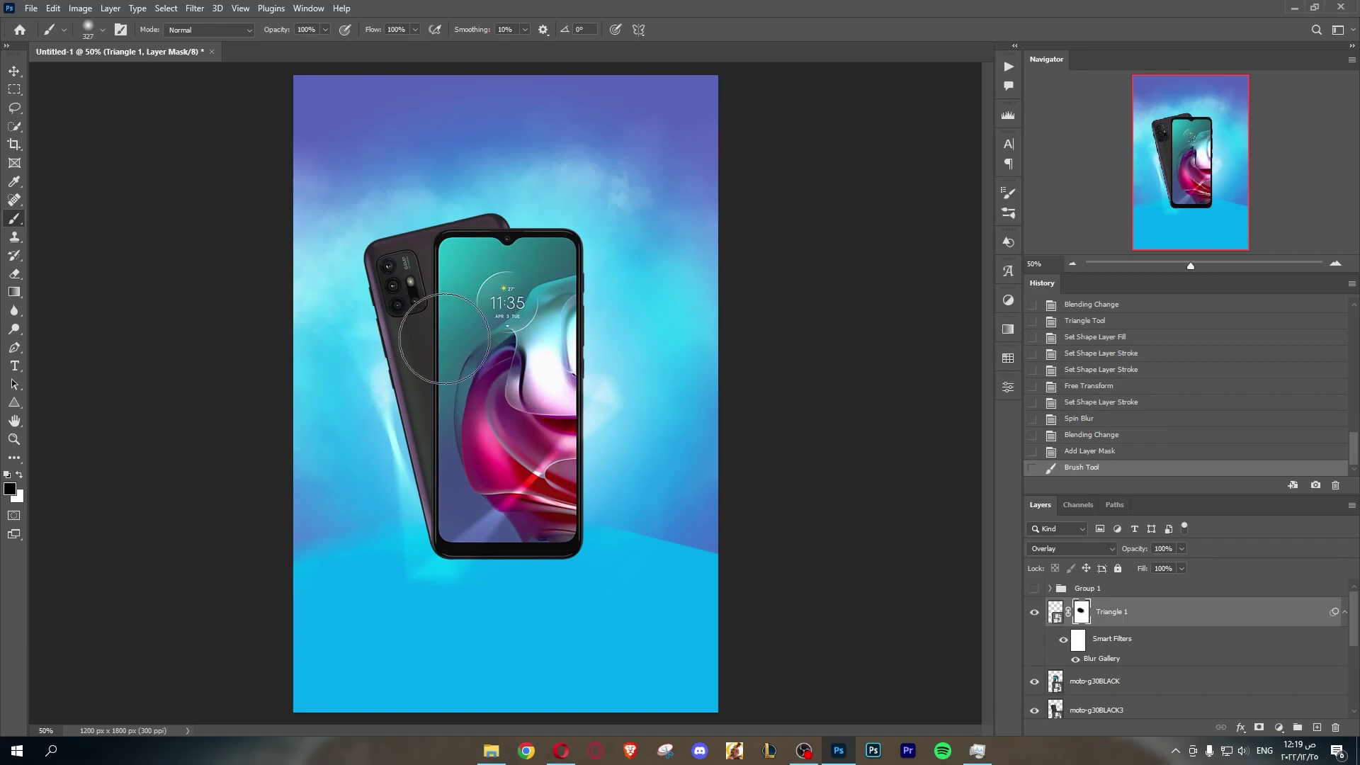
left_click(444, 338)
Step: Lower the Spin Blur angle to 14° and reapply it
double_click(1104, 658)
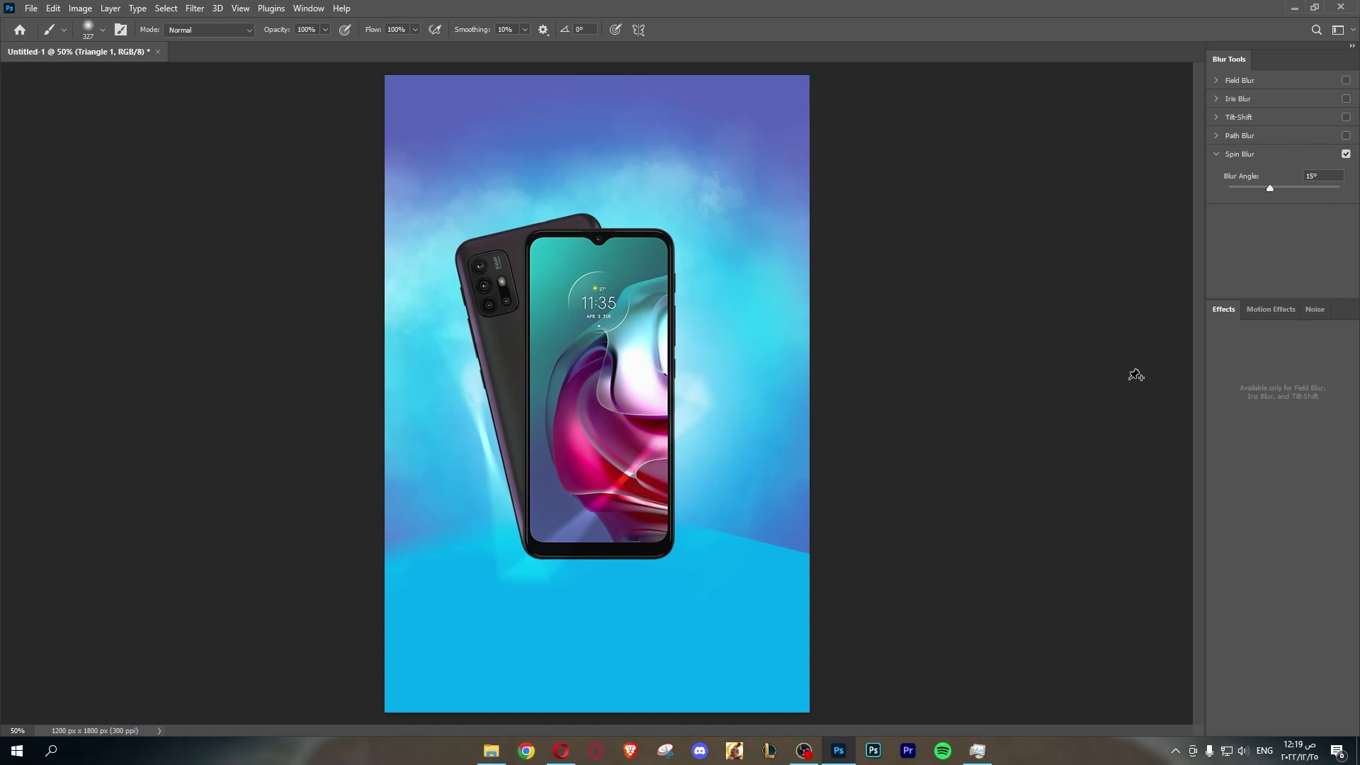
left_click_drag(1269, 189, 1257, 191)
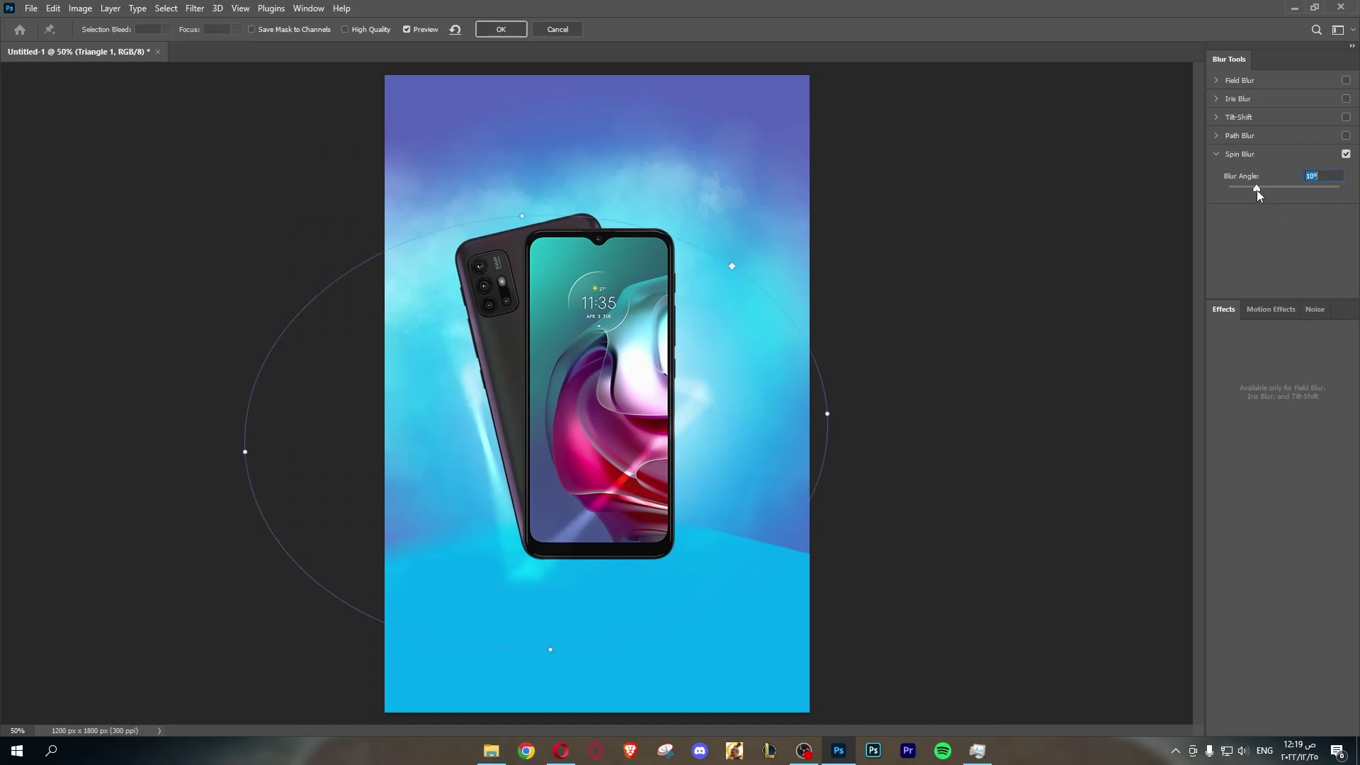
left_click(509, 31)
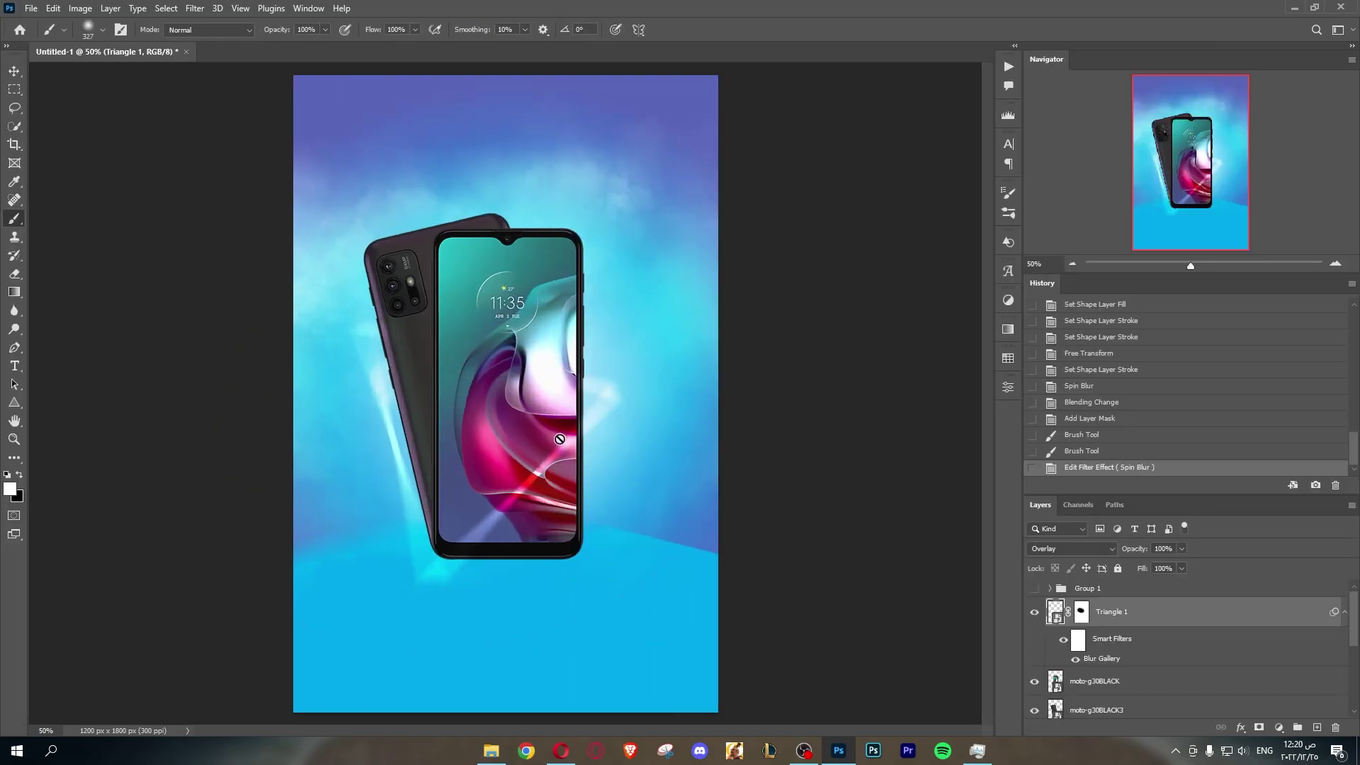
Step: Paint black on the triangle's mask to hide the glare over the phone screen
left_click(1081, 611)
key("x")
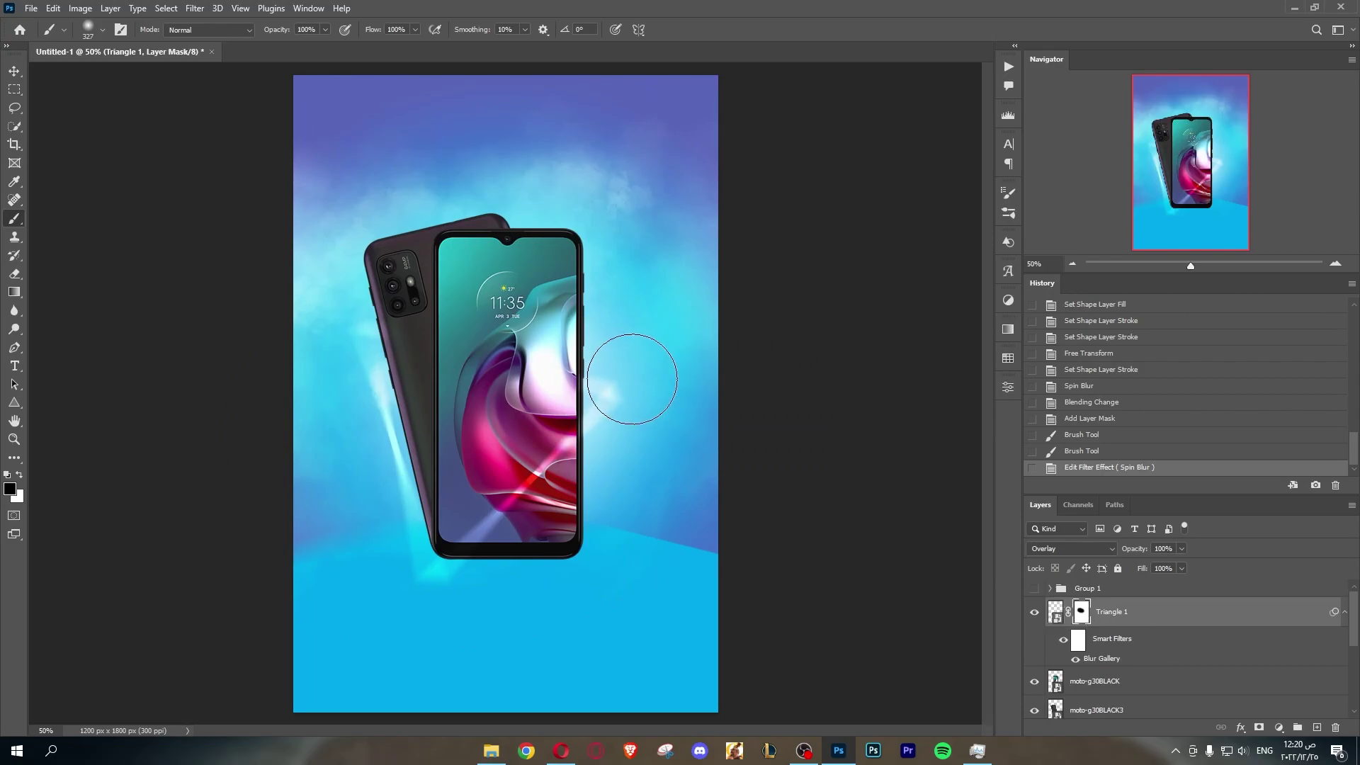
left_click_drag(530, 371, 504, 369)
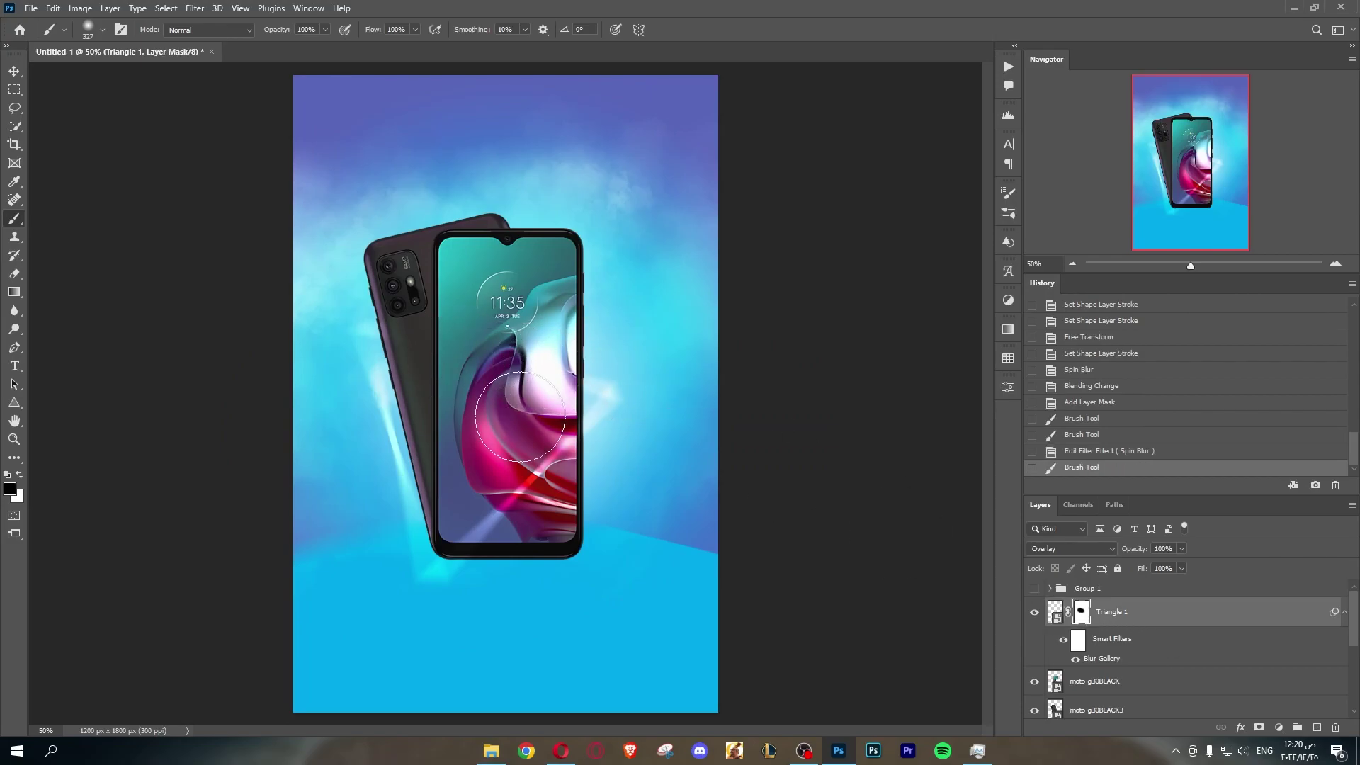
left_click(14, 71)
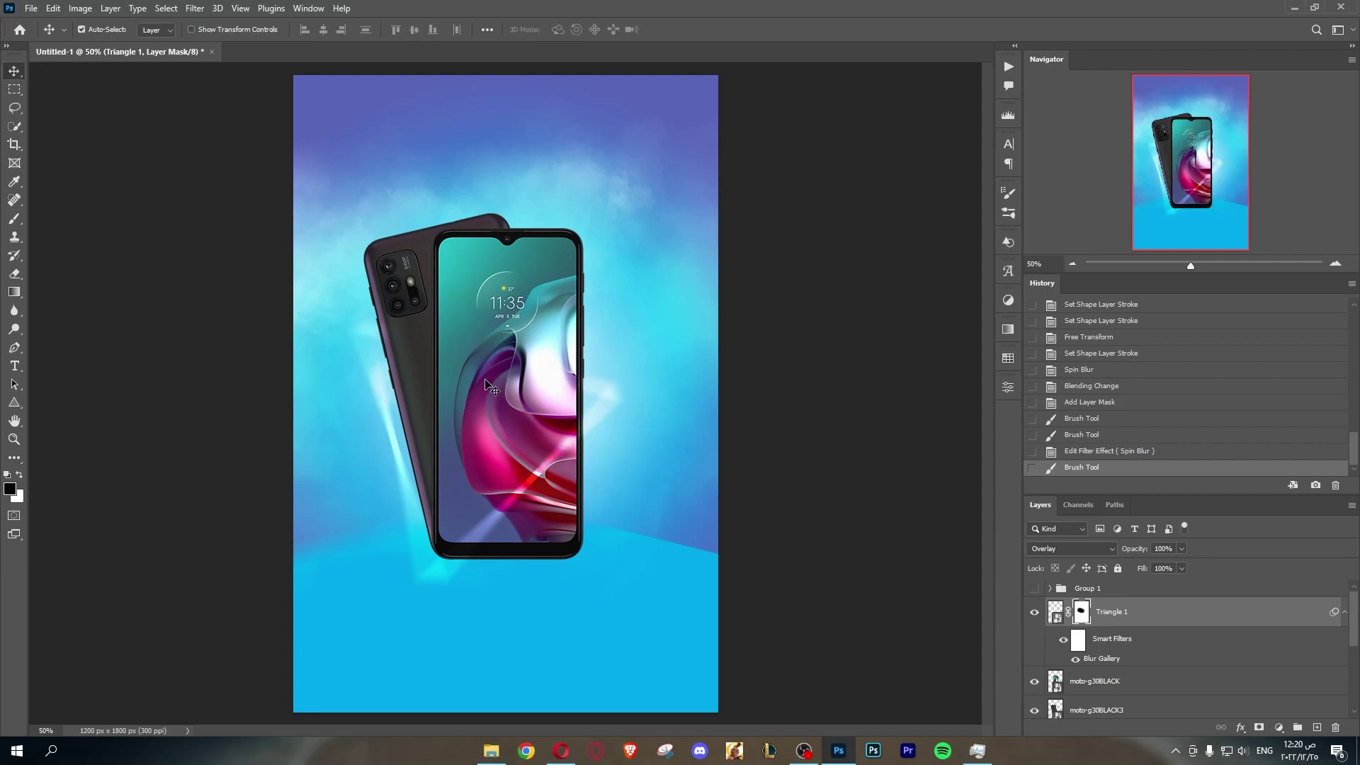
left_click(1343, 614)
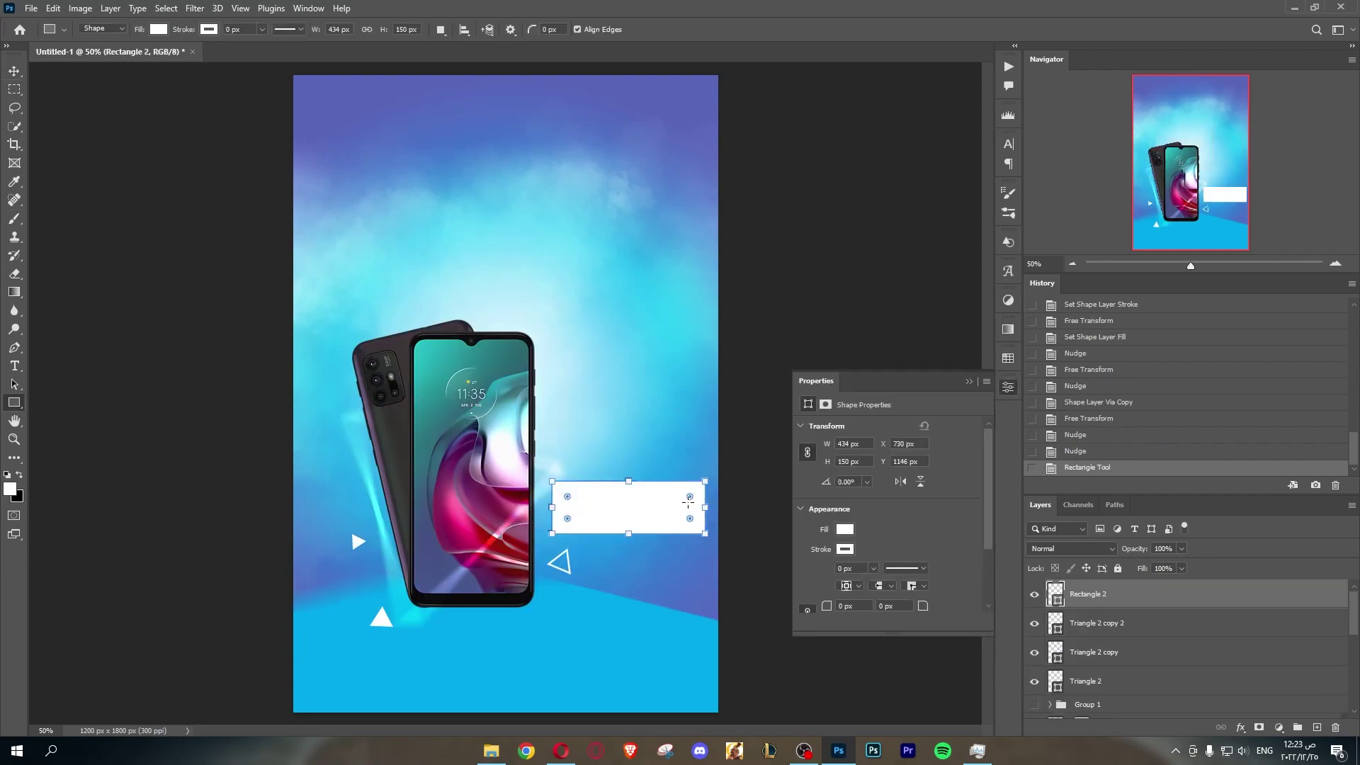
Step: Remove the rectangle's fill and give it a thicker cyan outline
left_click(844, 529)
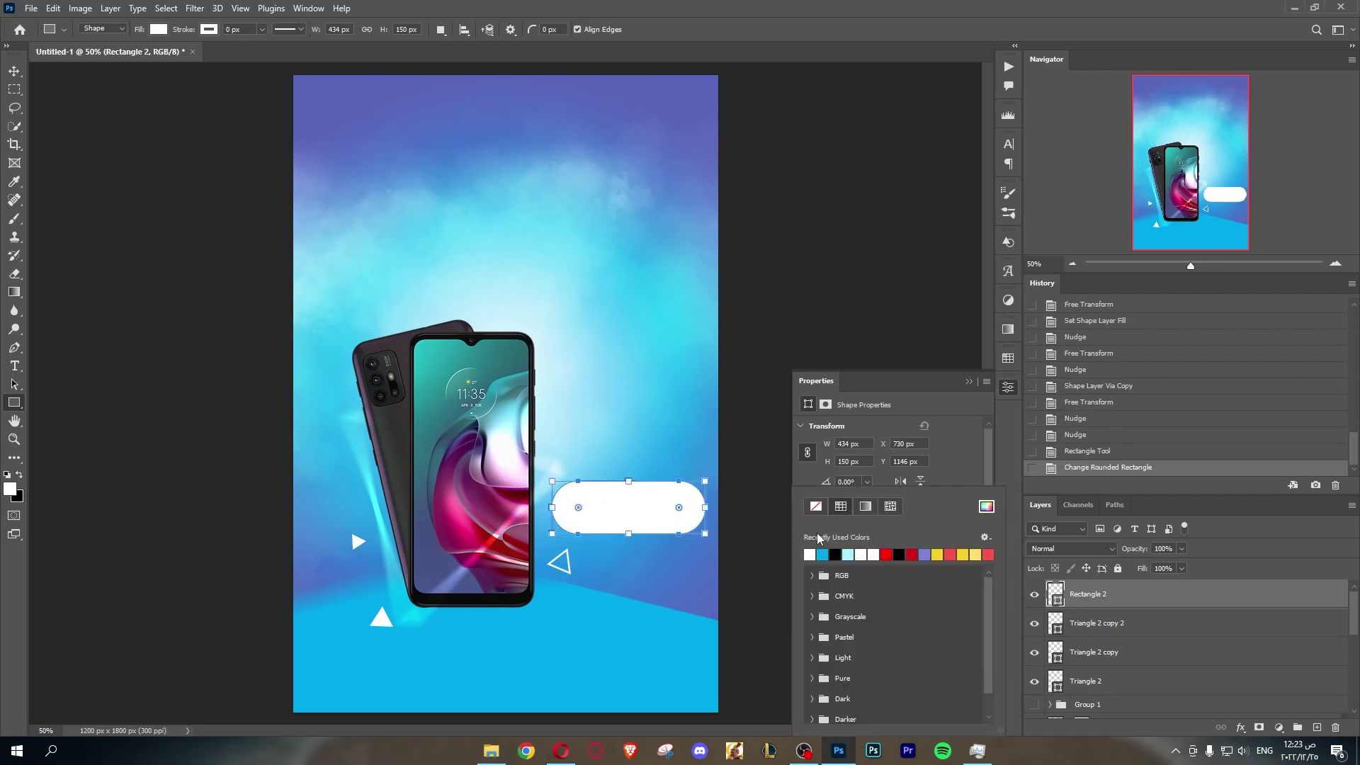
left_click(912, 501)
left_click(845, 549)
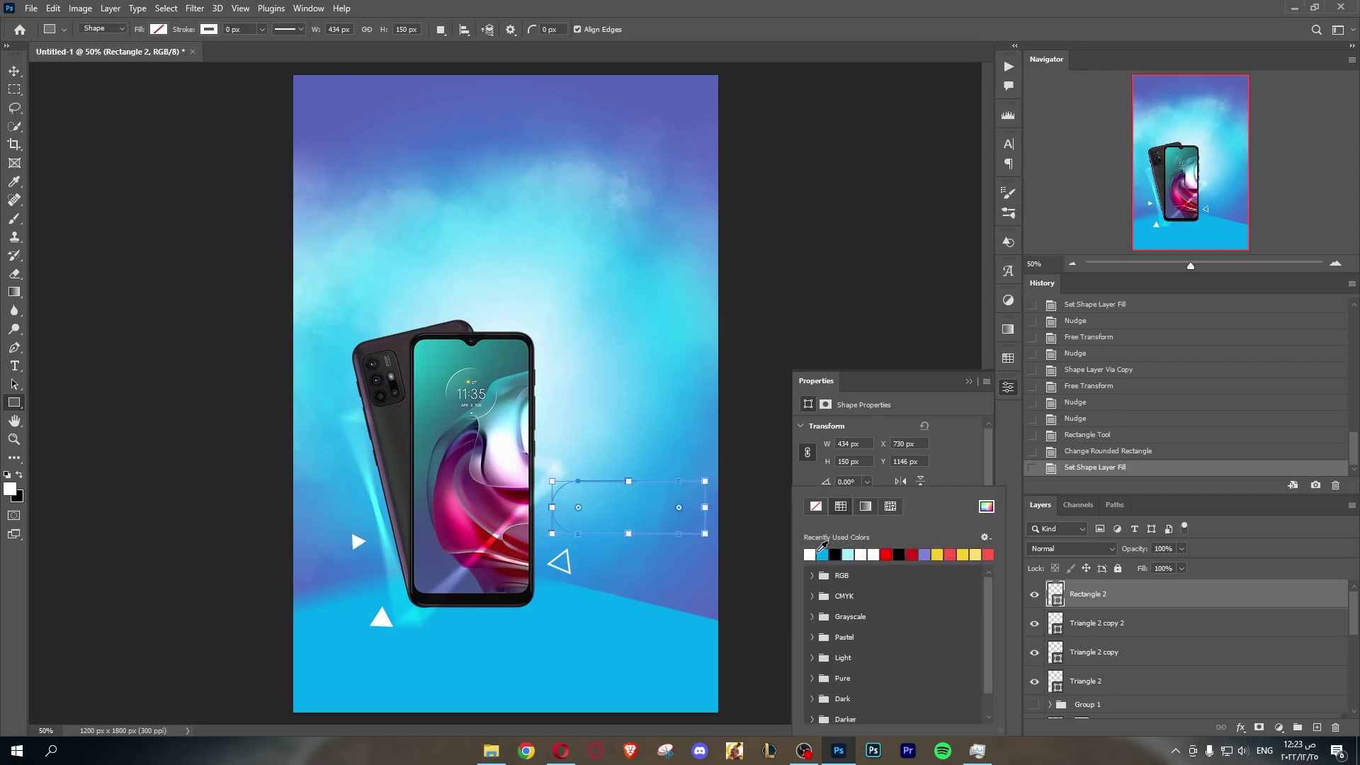
left_click(822, 553)
left_click(939, 469)
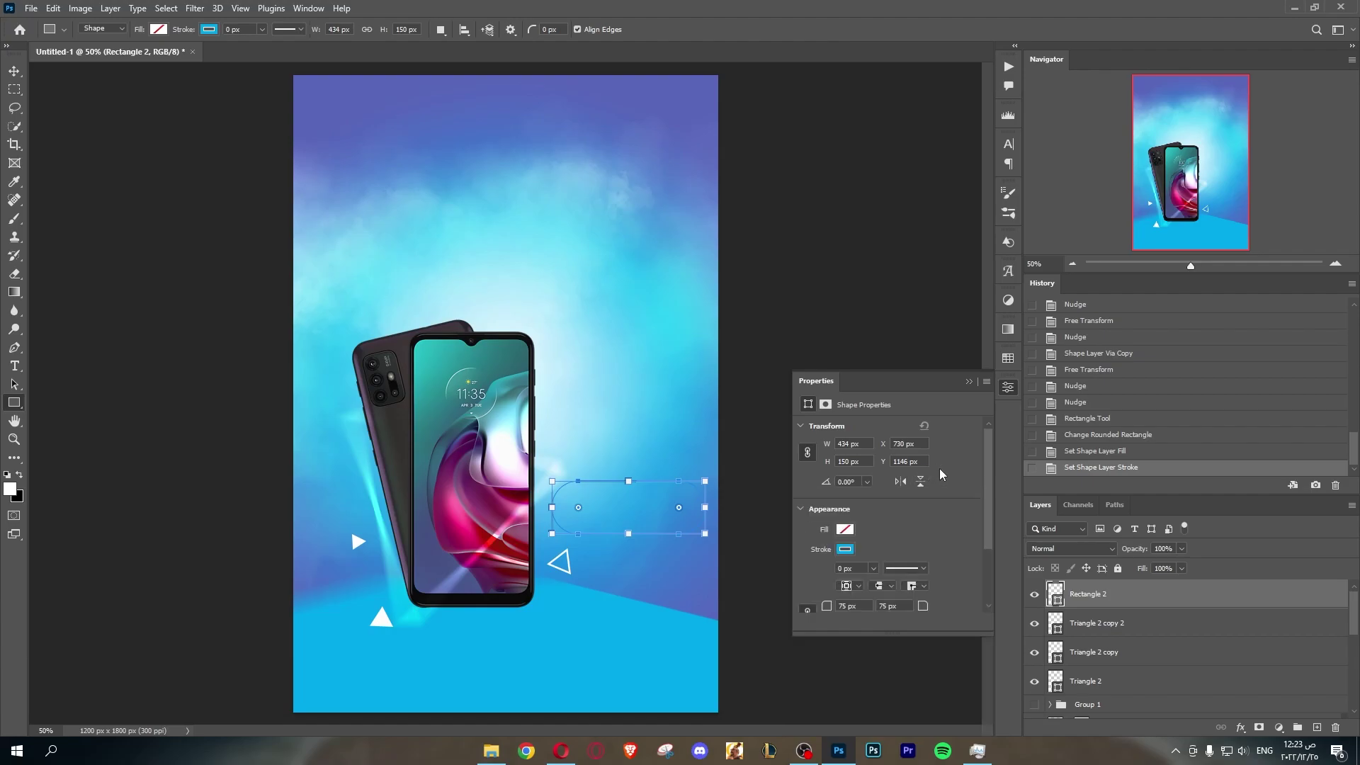
left_click(874, 568)
left_click_drag(868, 584, 886, 586)
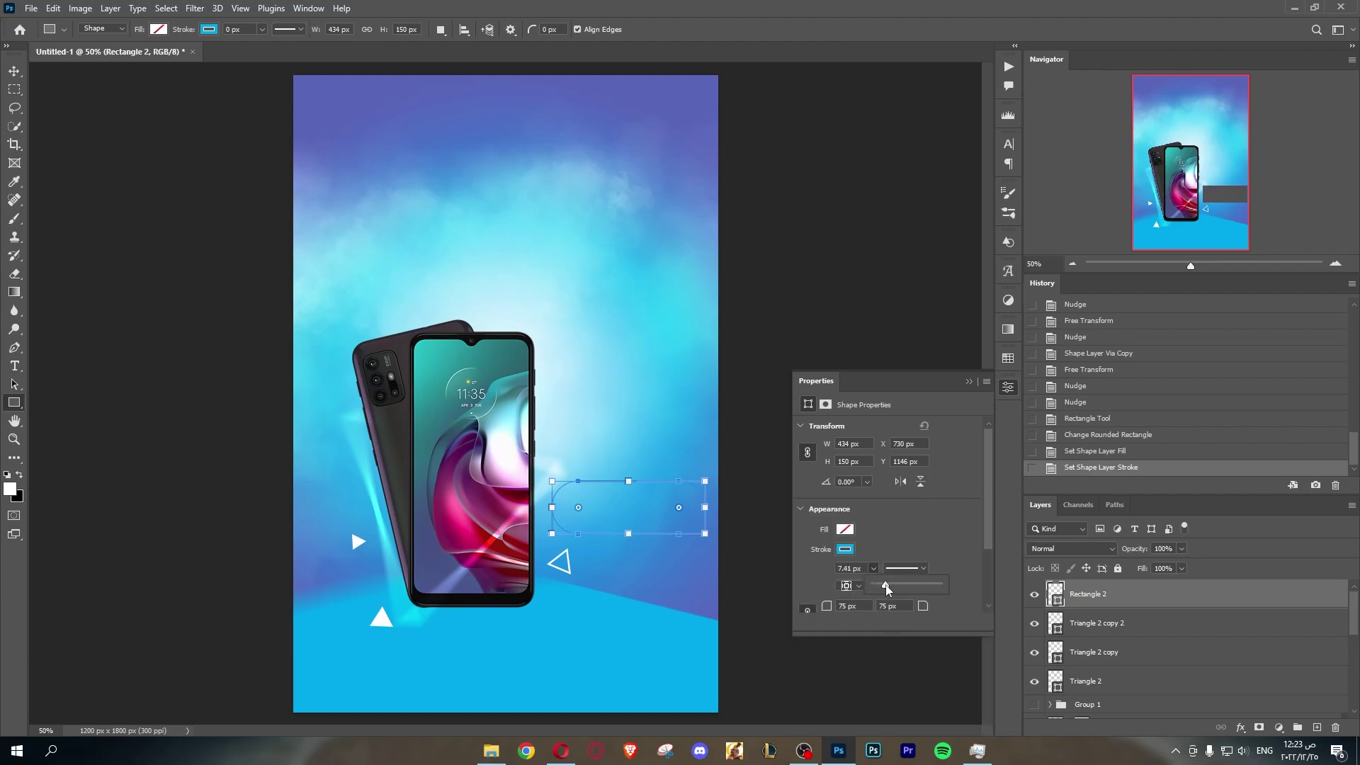
left_click(941, 502)
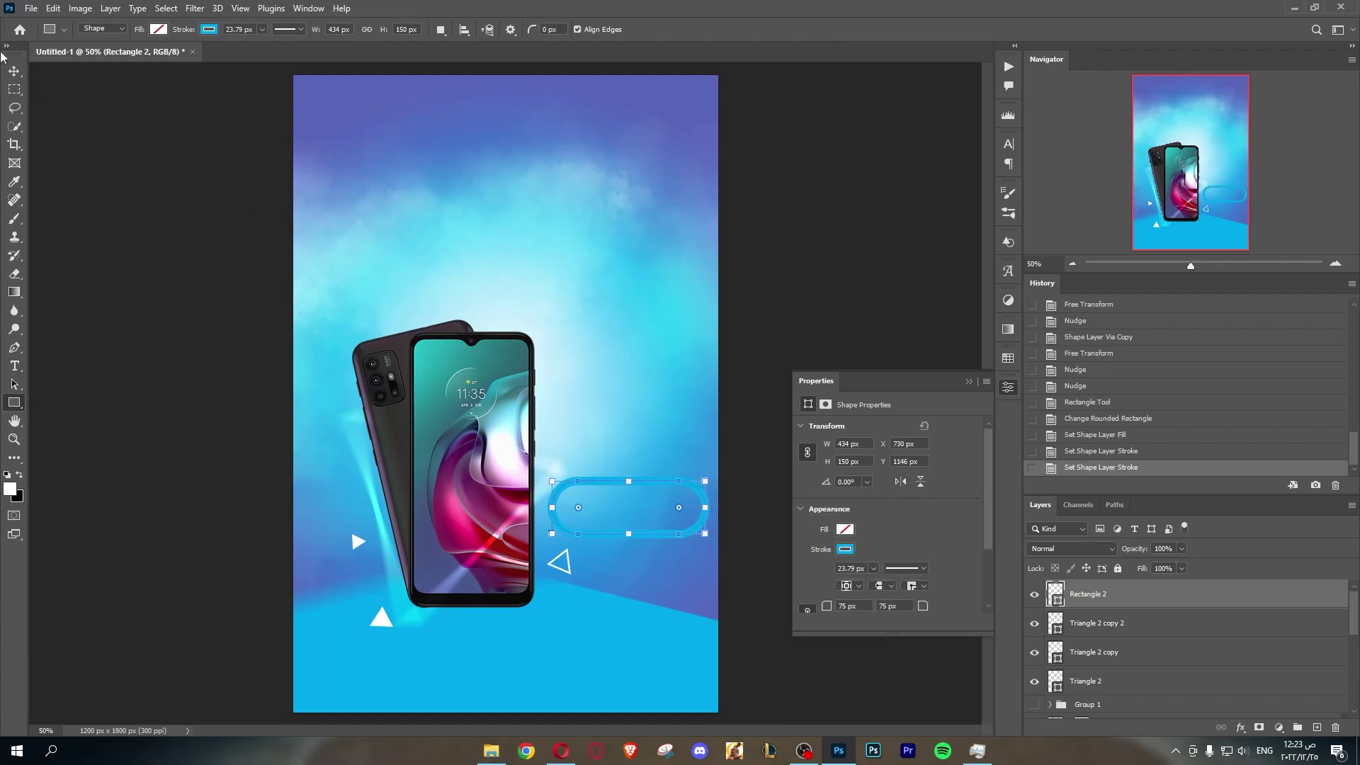
Step: Thin the rectangle's outline to about 10 px and make it light cyan
left_click(14, 71)
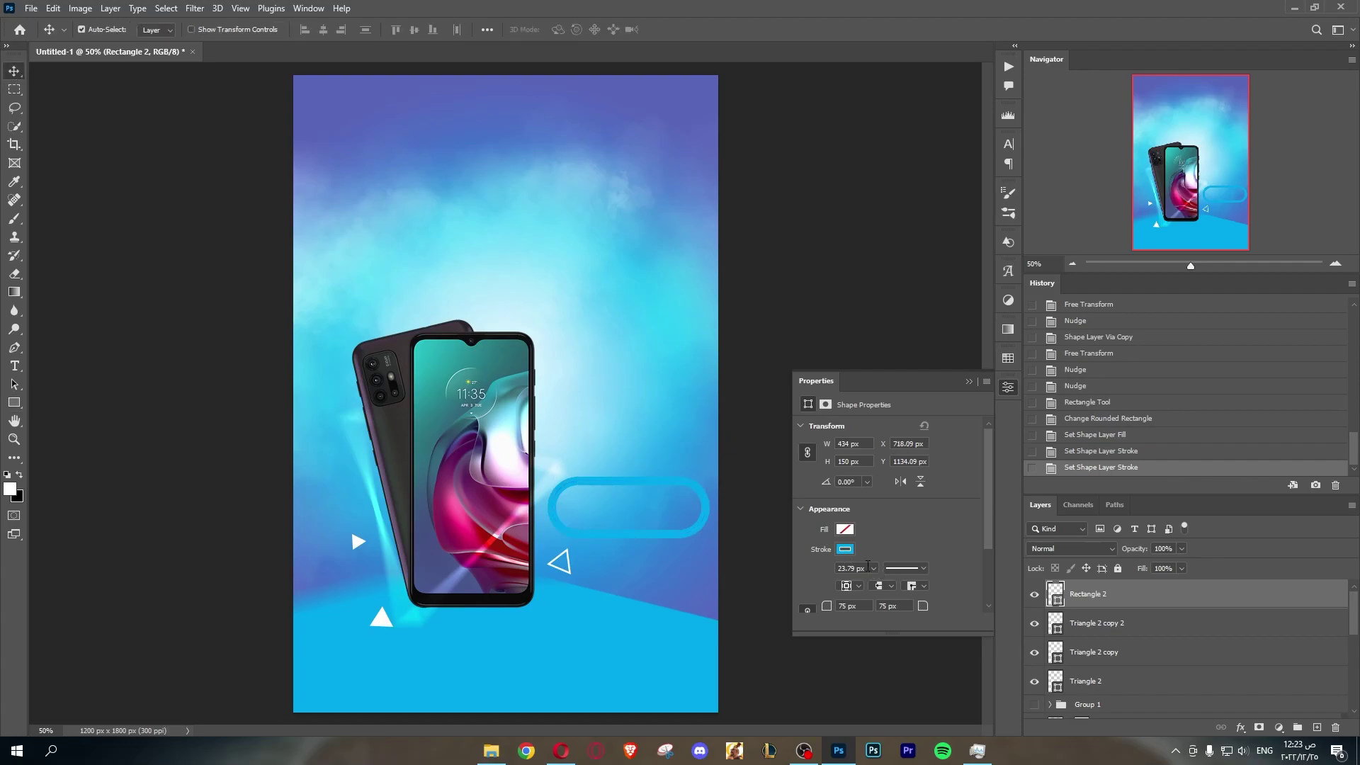
left_click(873, 568)
left_click_drag(875, 583, 871, 587)
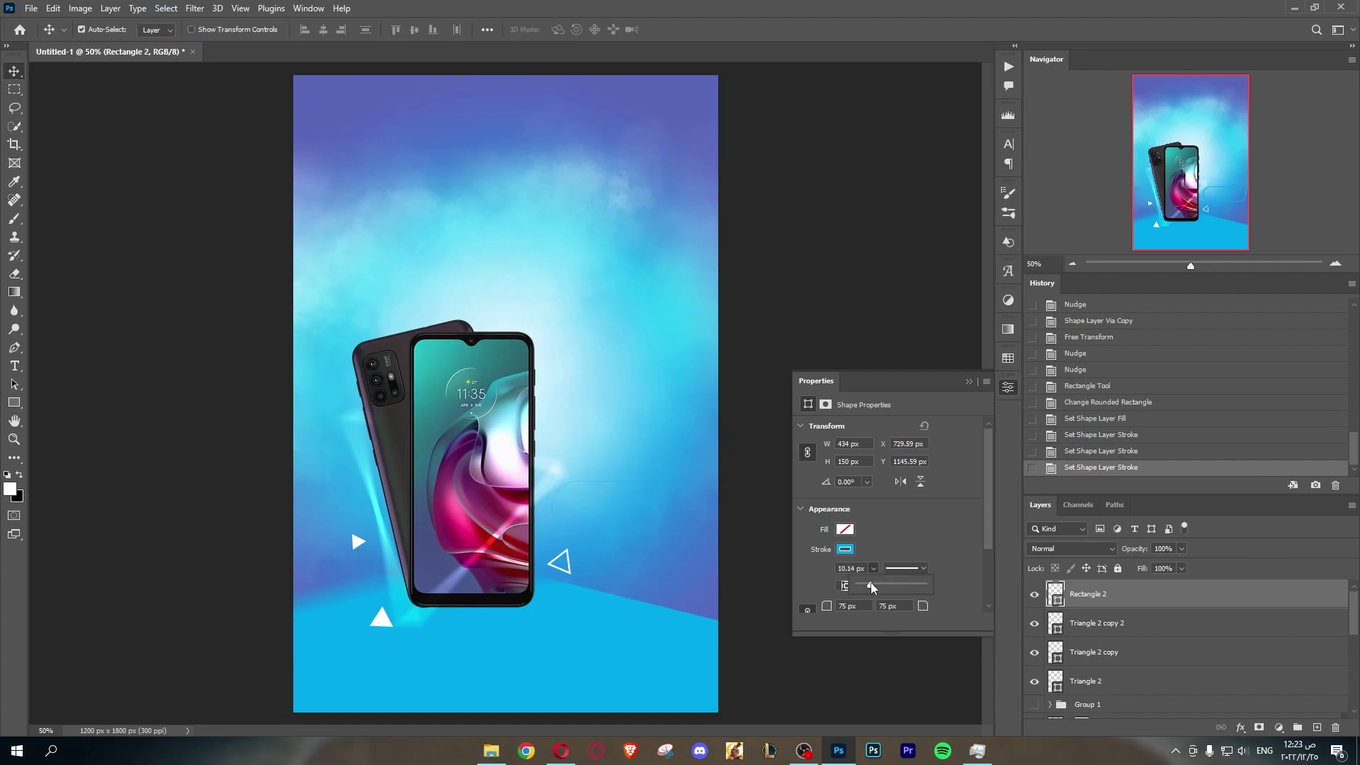
left_click(916, 506)
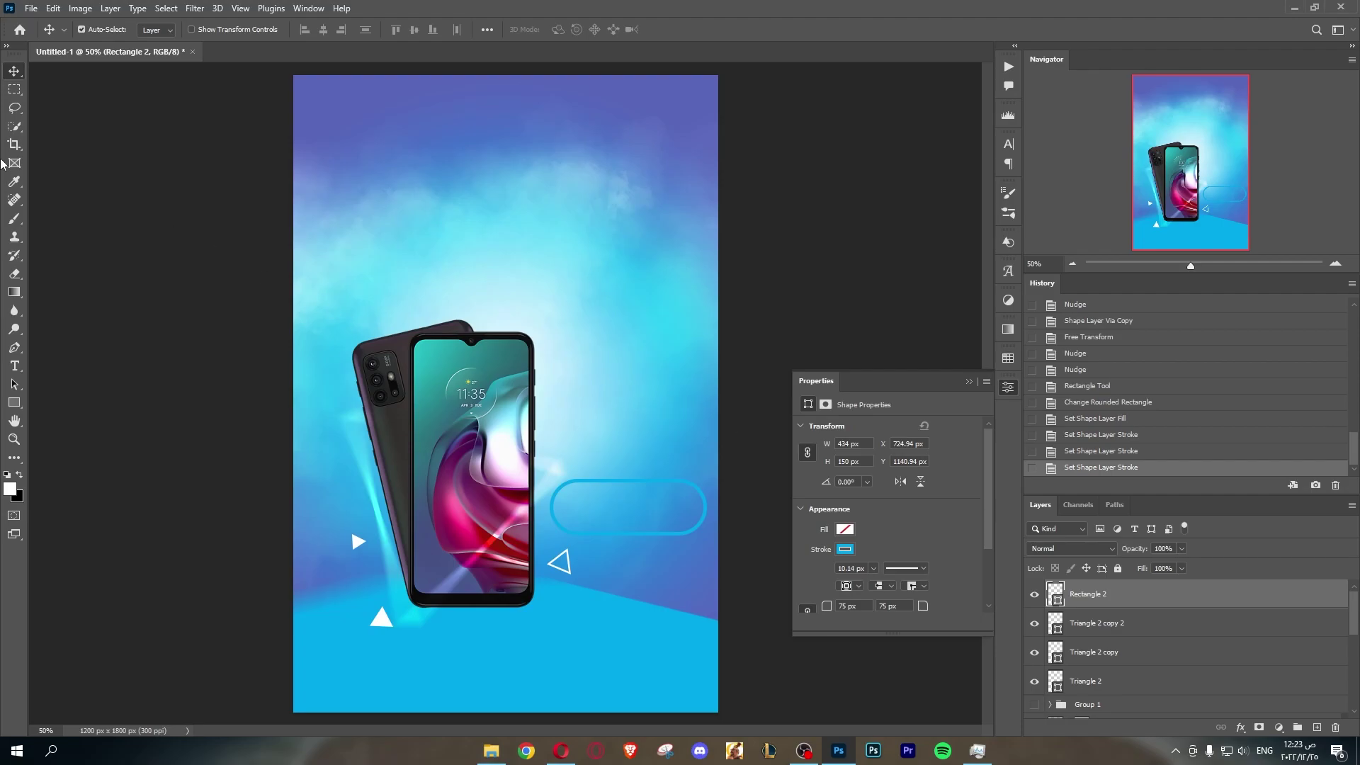
left_click(849, 548)
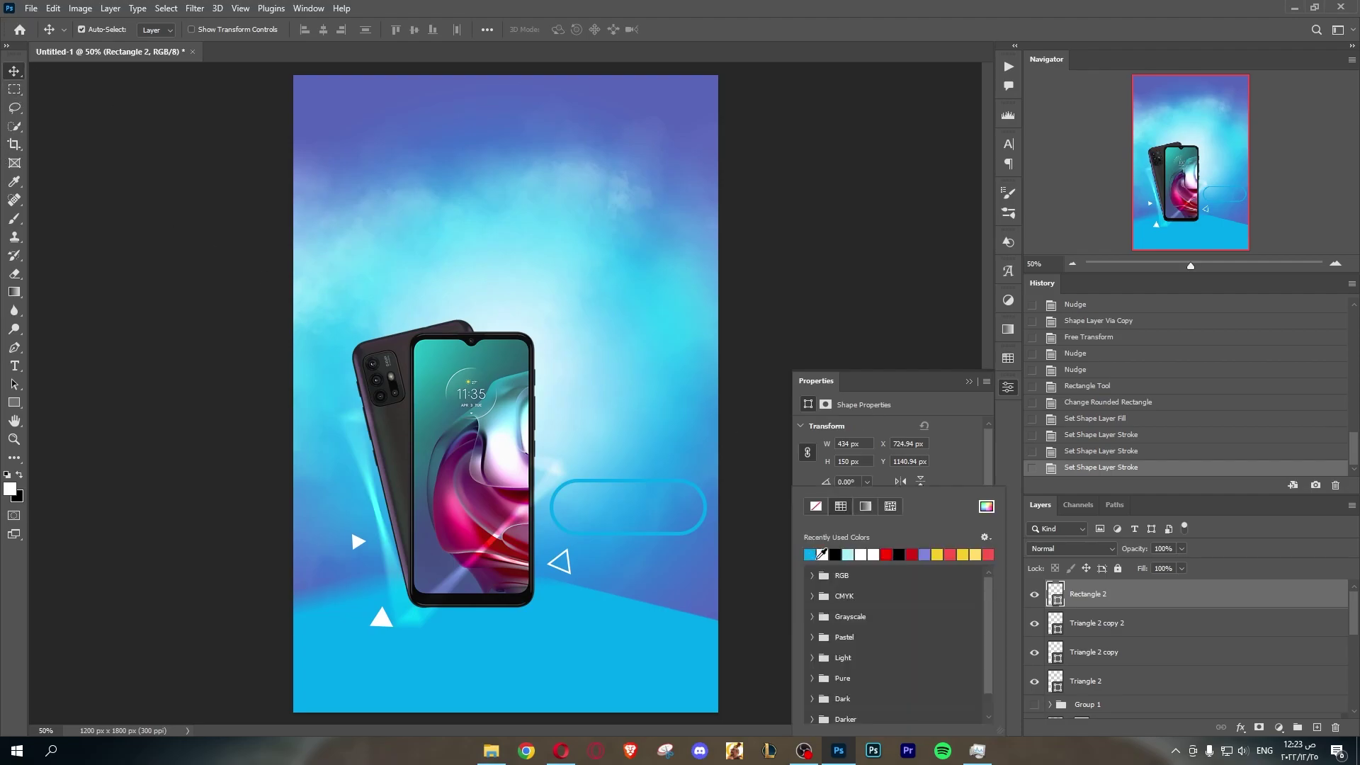
left_click(849, 553)
left_click(884, 444)
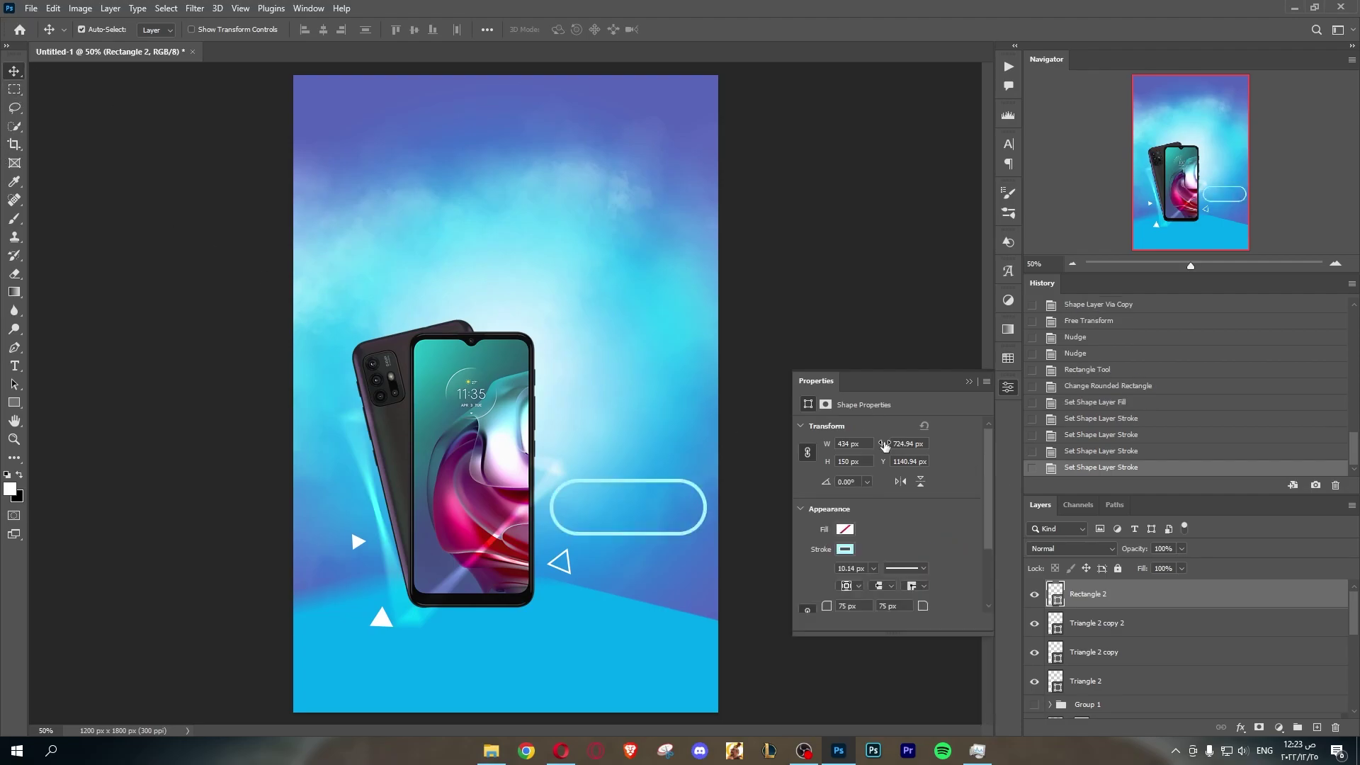
left_click(1014, 391)
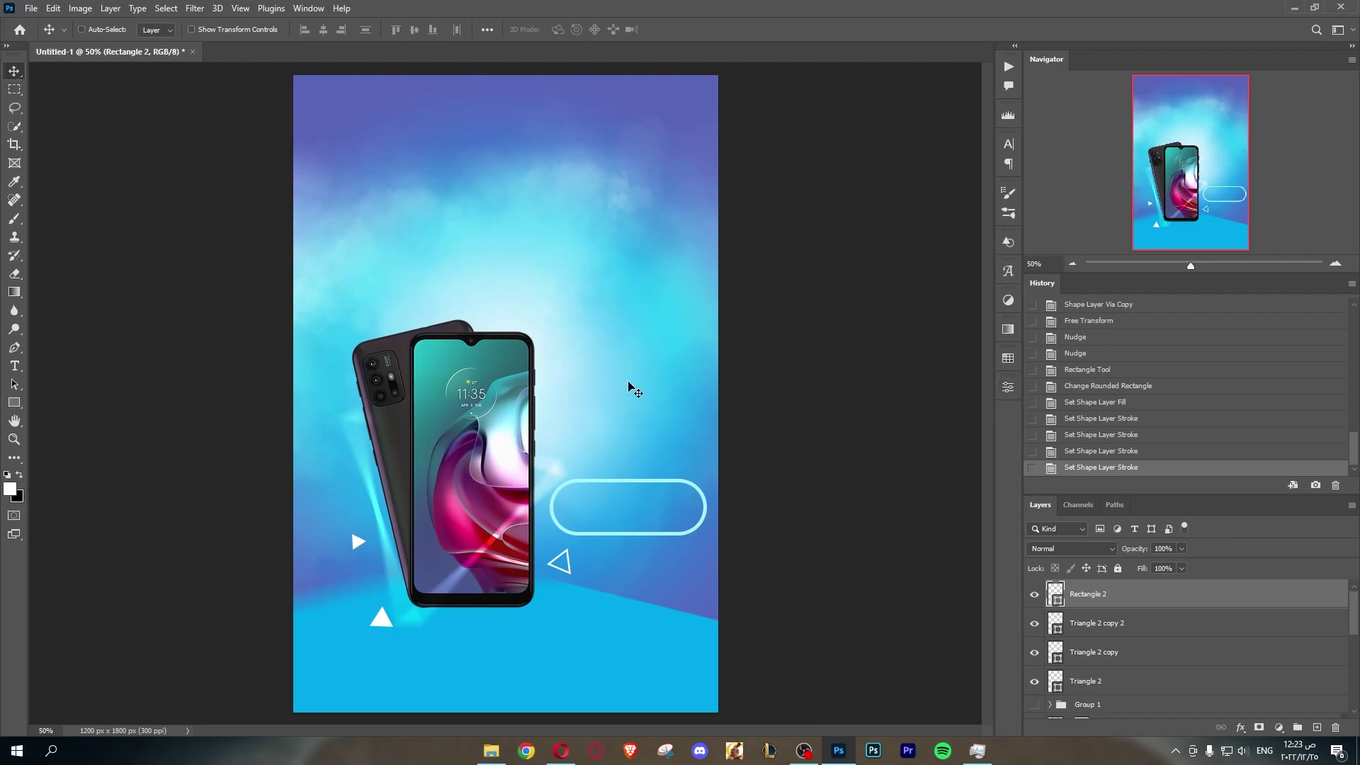
Step: Scale the rounded rectangle down and move it lower beside the phone
key("ctrl+t")
mouse_move(705, 481)
left_mouse_down()
mouse_move(677, 475)
mouse_move(648, 522)
left_mouse_up()
left_click(701, 29)
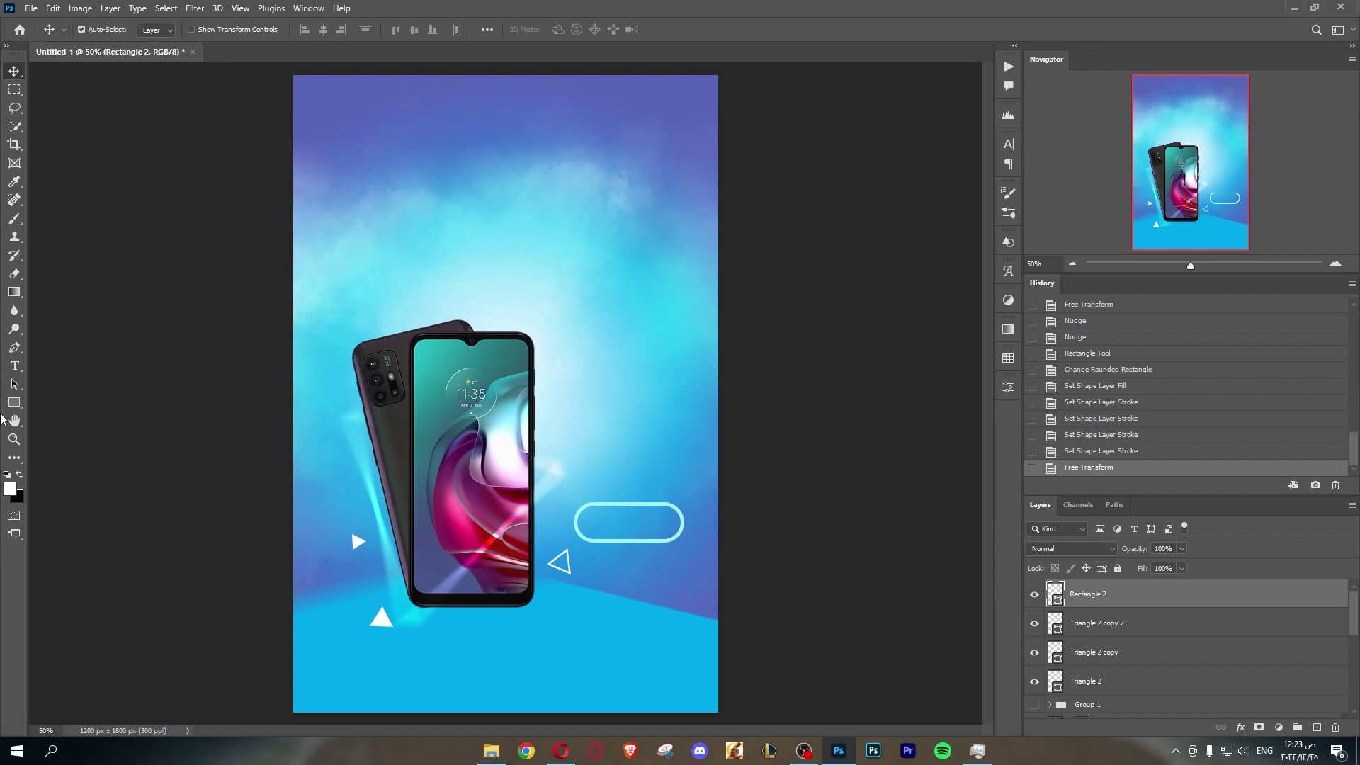
Step: Add an ORDER NOW text layer on the canvas
left_click(14, 366)
left_click(652, 434)
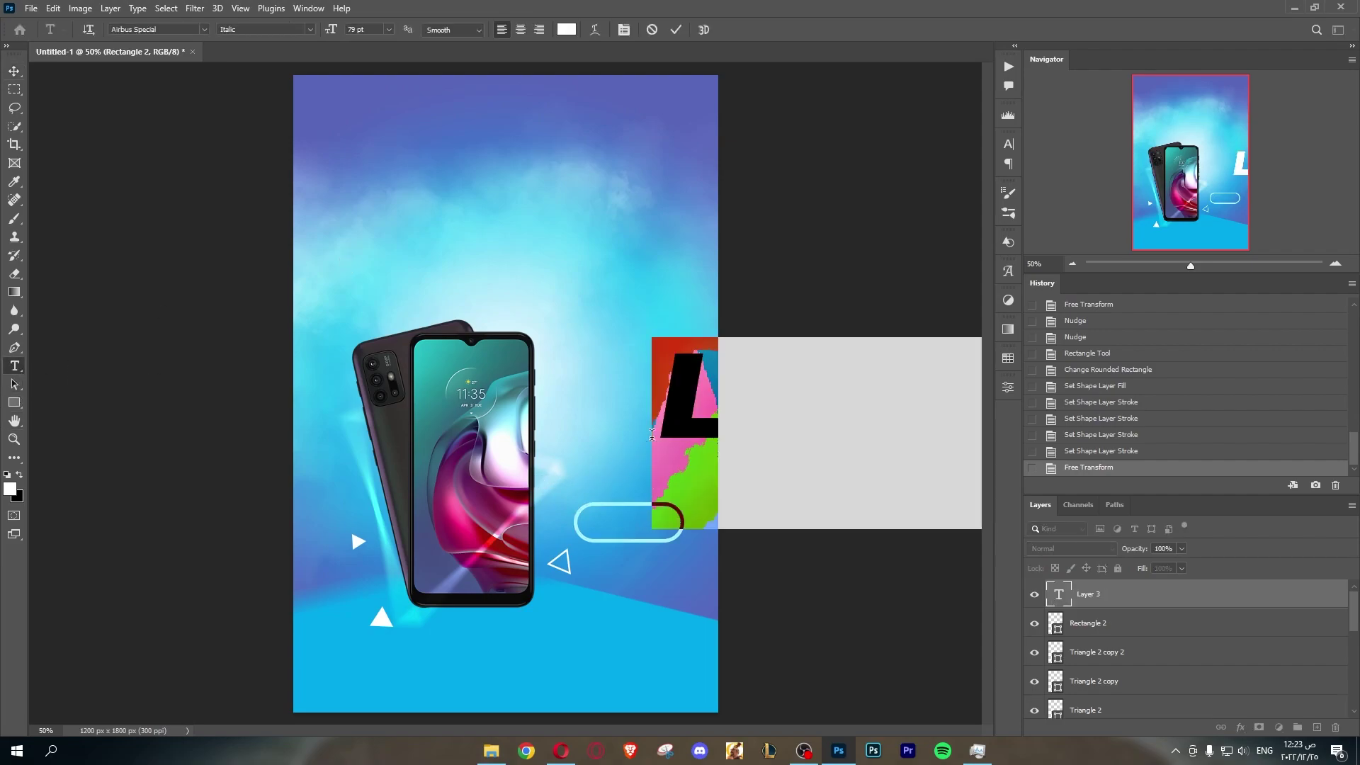
type("offe")
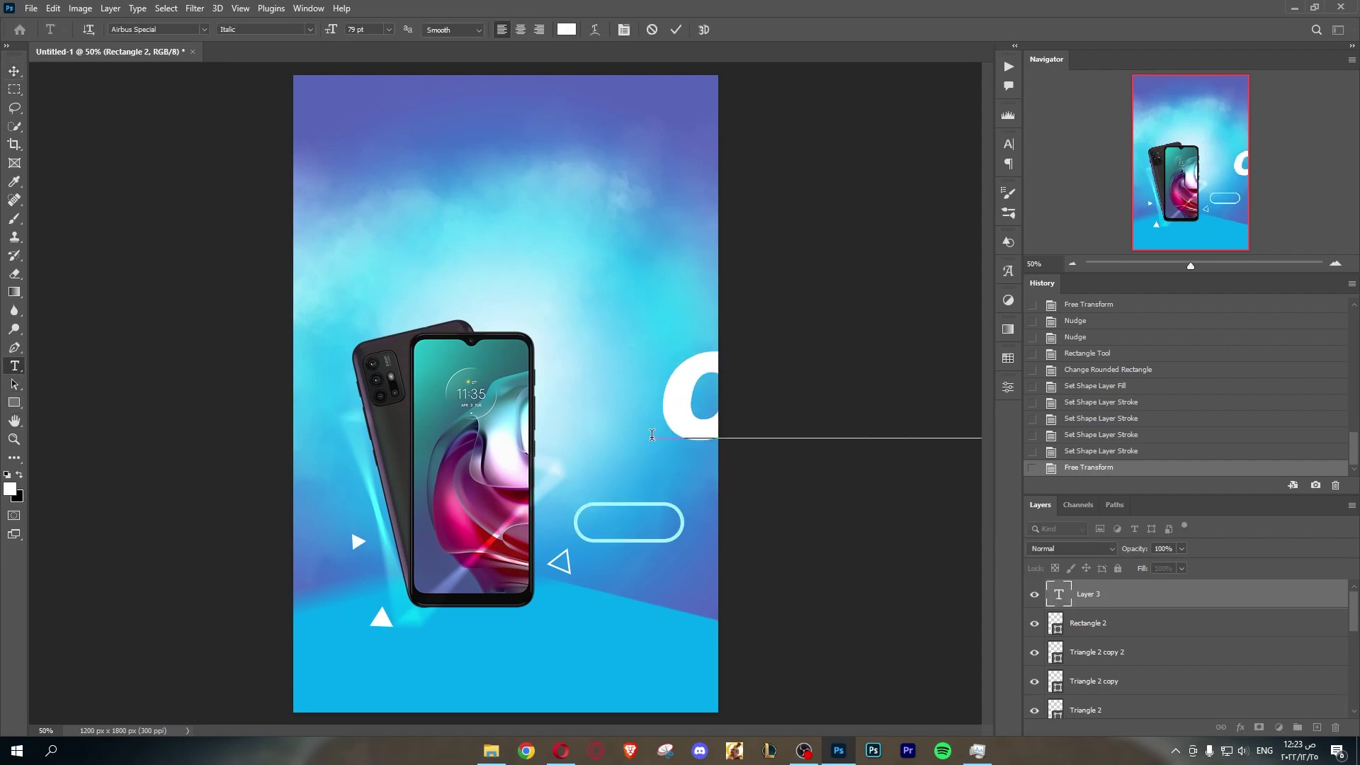
key("ctrl+Return")
Step: Scale and move the ORDER NOW text inside the rounded rectangle
key("ctrl+t")
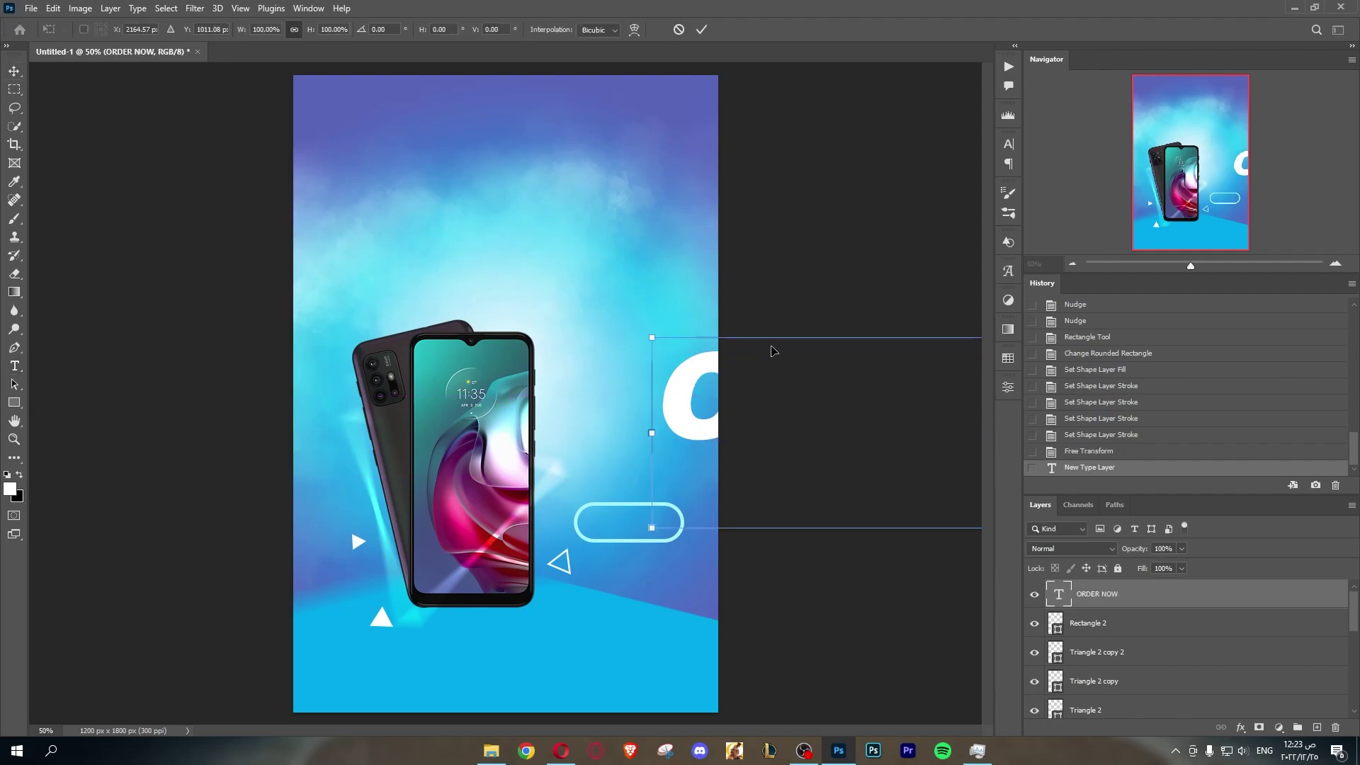
mouse_move(666, 354)
left_mouse_down()
mouse_move(615, 281)
mouse_move(592, 348)
mouse_move(633, 538)
mouse_move(660, 505)
mouse_move(655, 529)
left_mouse_up()
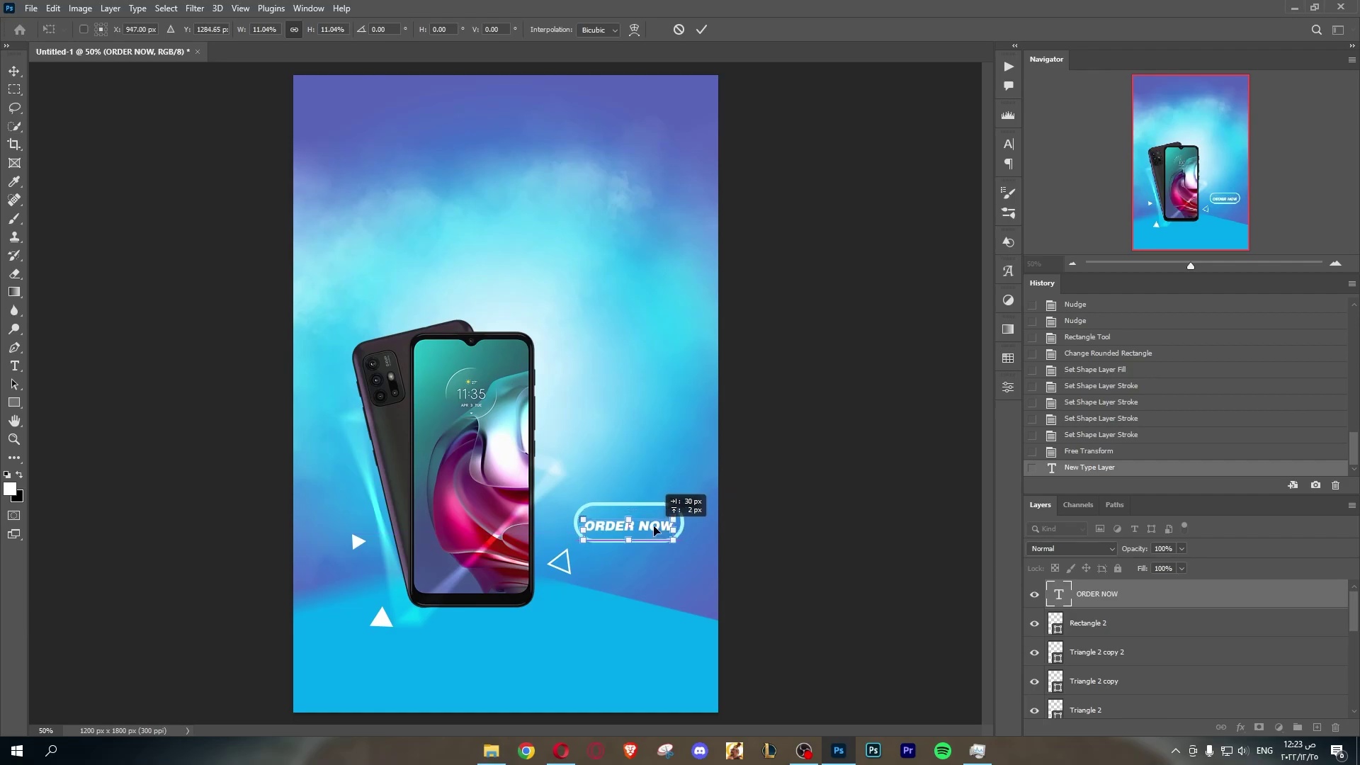
left_click(701, 29)
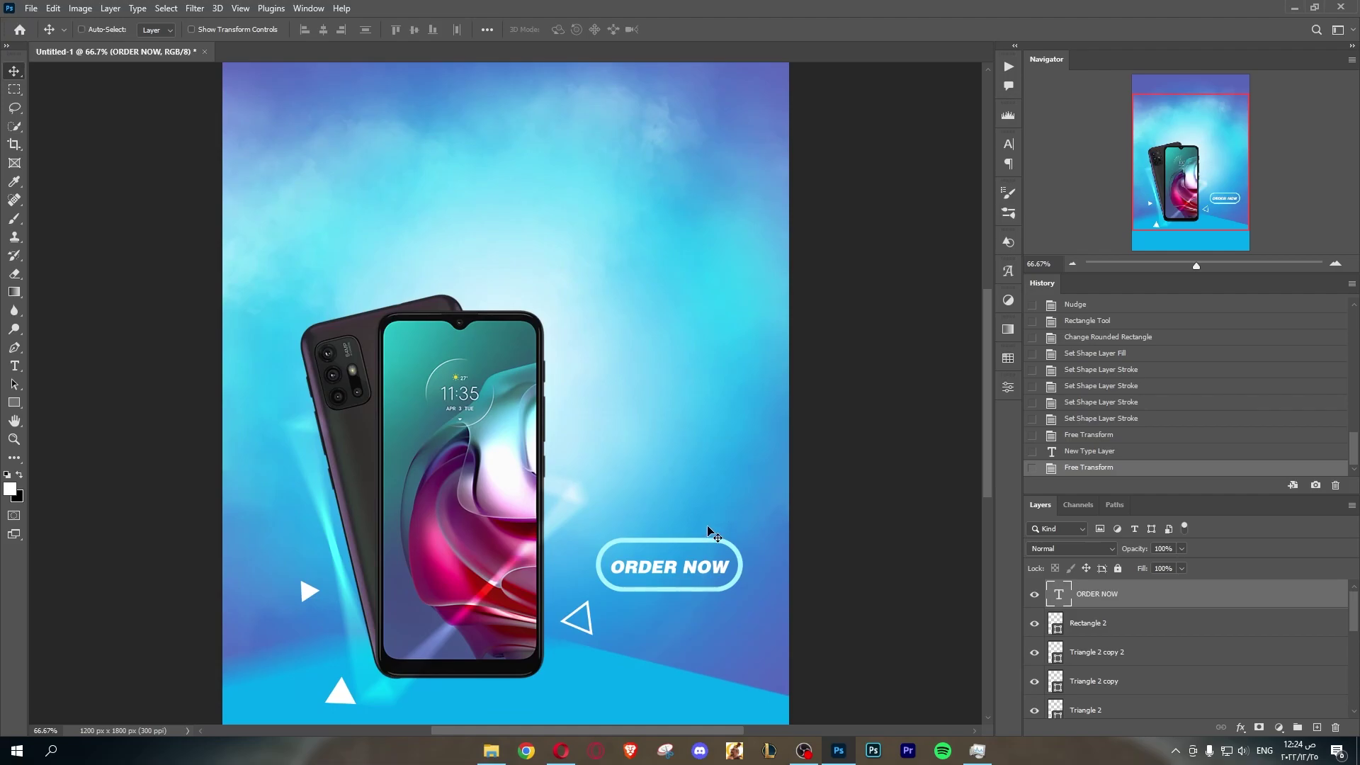
key("ctrl+t")
left_click_drag(680, 568, 678, 563)
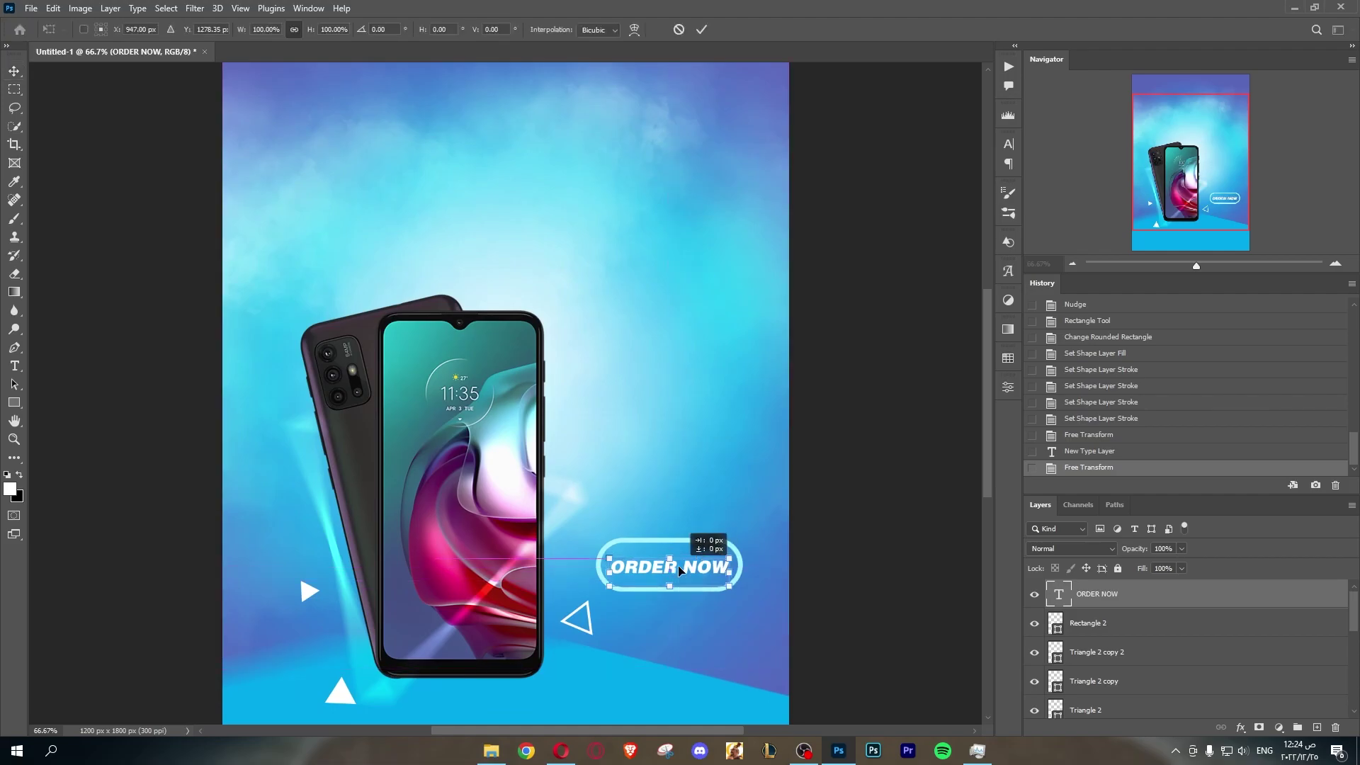
Step: Nudge the ORDER NOW text with arrow keys to centre it in the button
left_click(697, 27)
key("shift+Down")
key("Up")
key("Up")
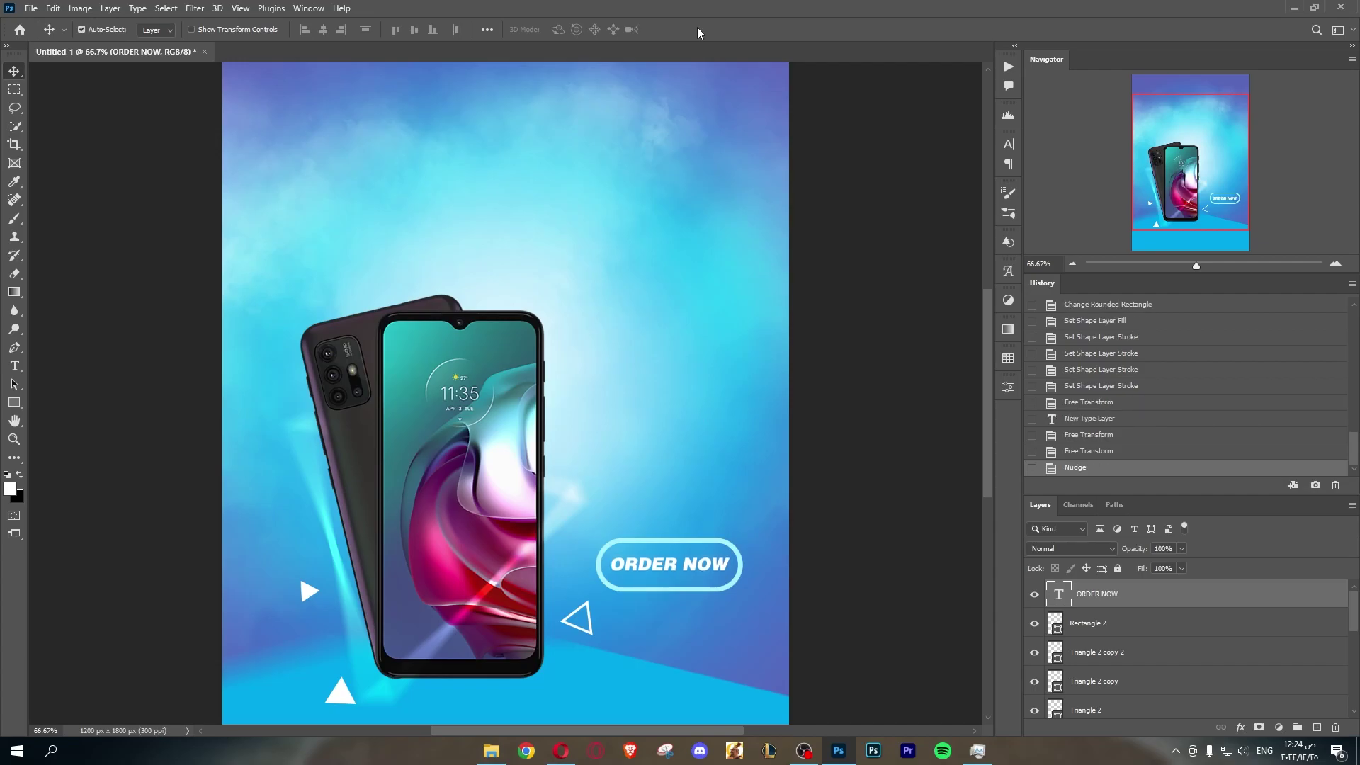
key("Up")
key("Left")
key("Left")
key("Left")
key("Left")
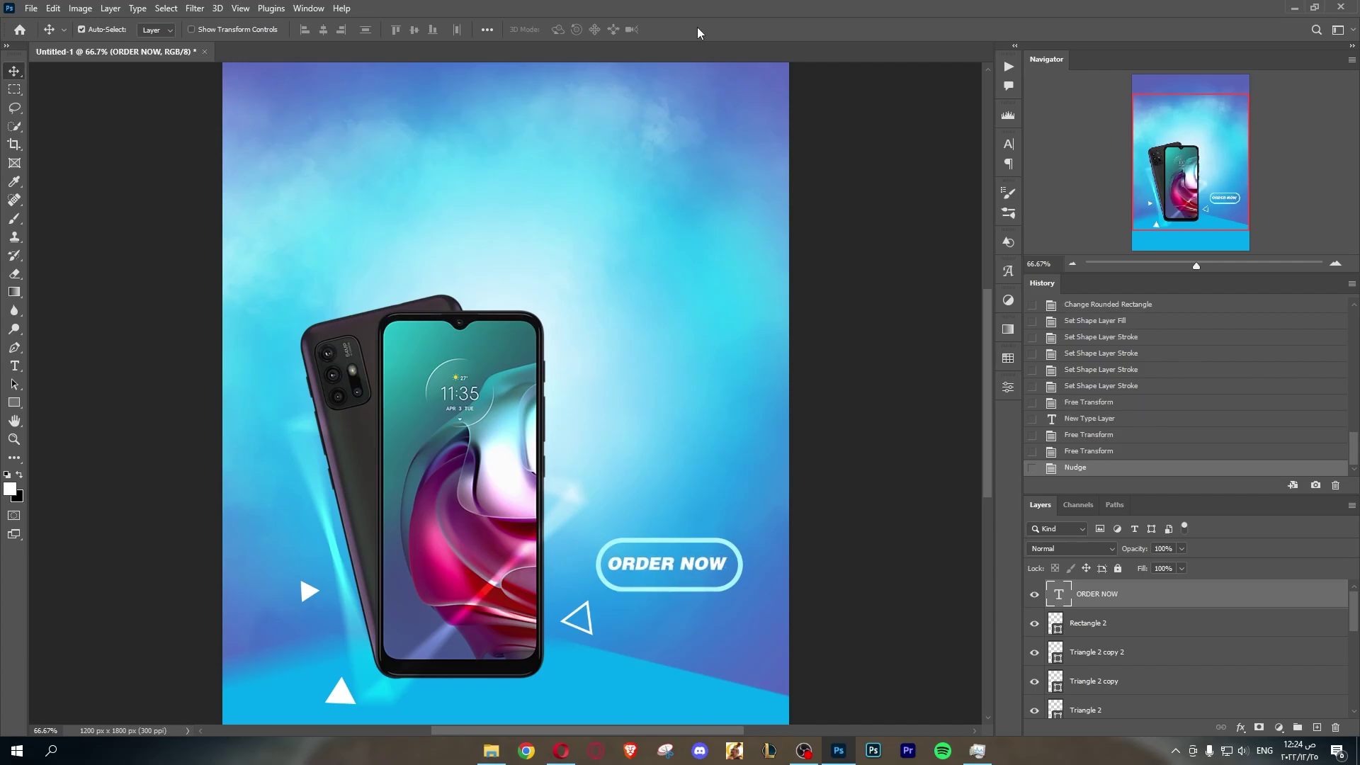
Step: Preview favourite fonts for the button text and keep Airbus Special
left_click(15, 365)
left_click(205, 29)
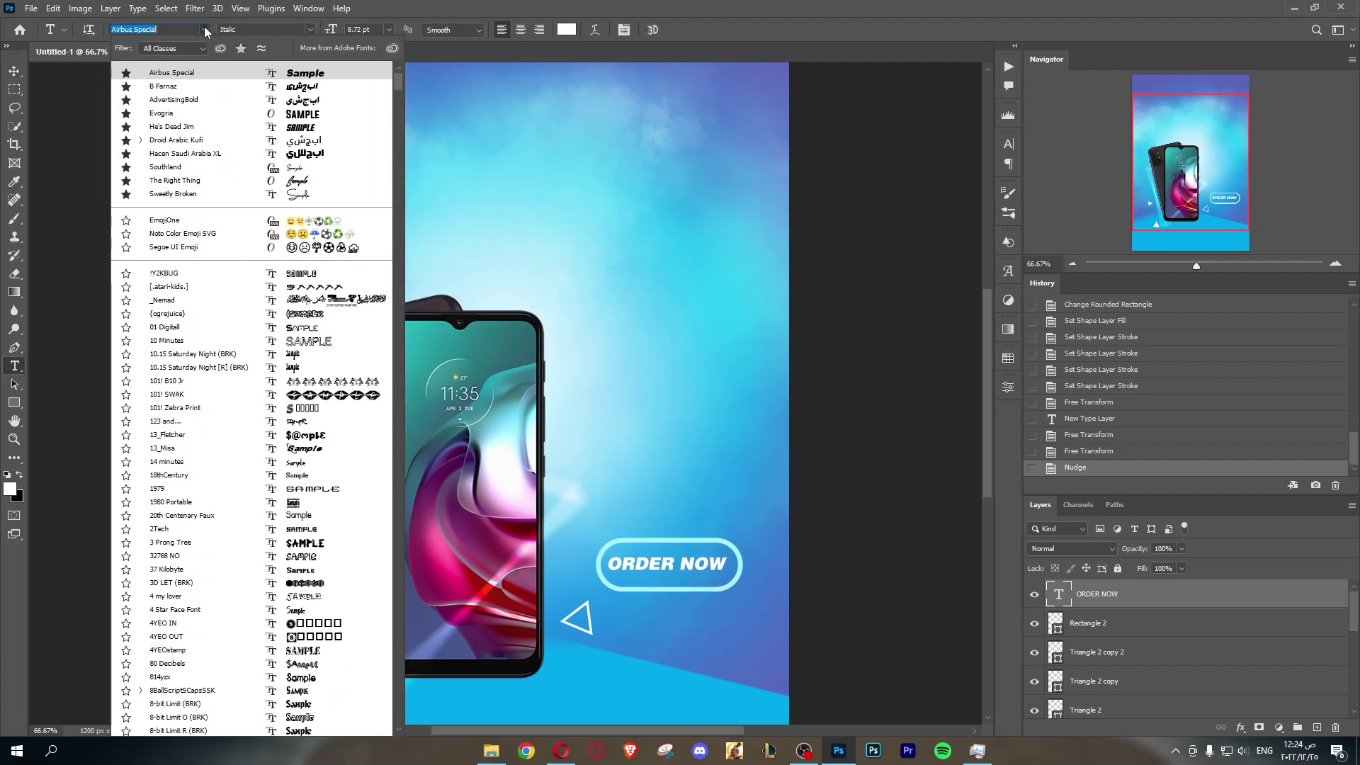
left_click(241, 48)
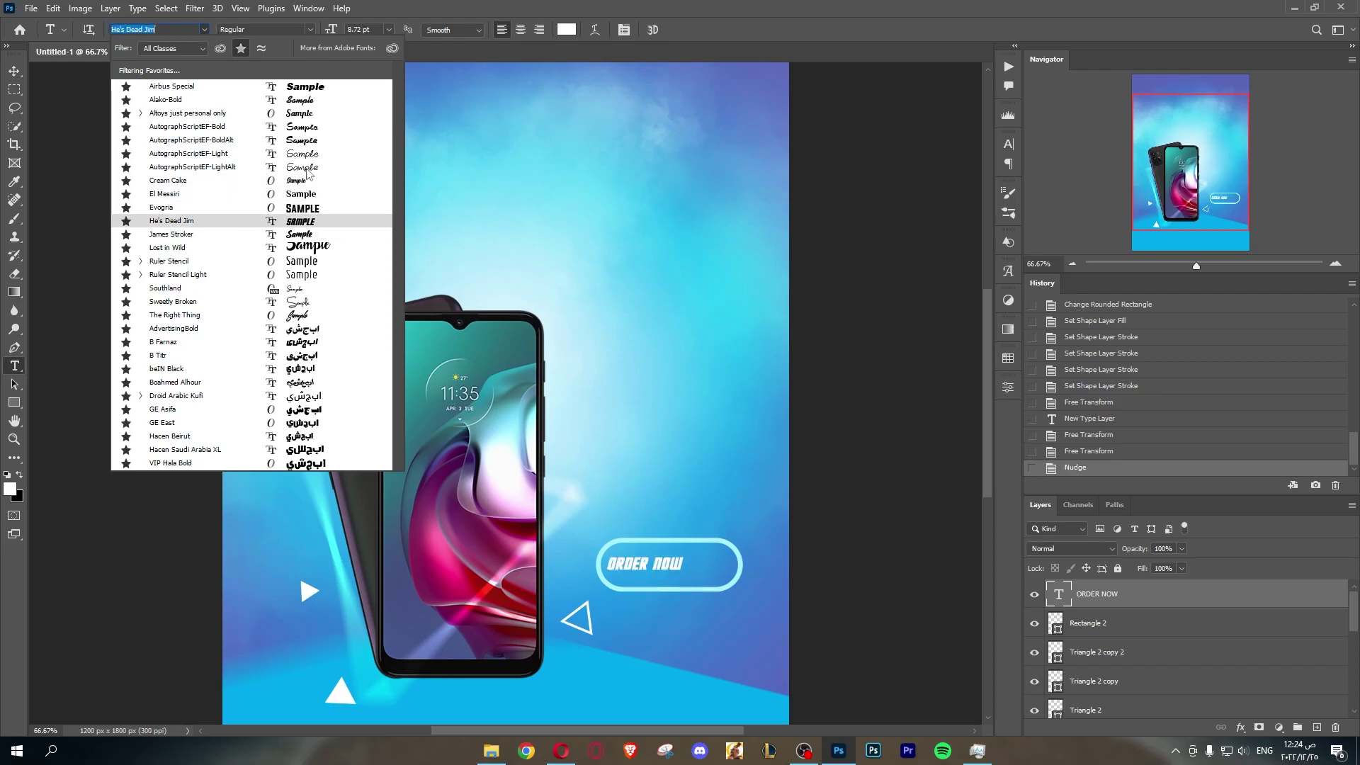
left_click(304, 88)
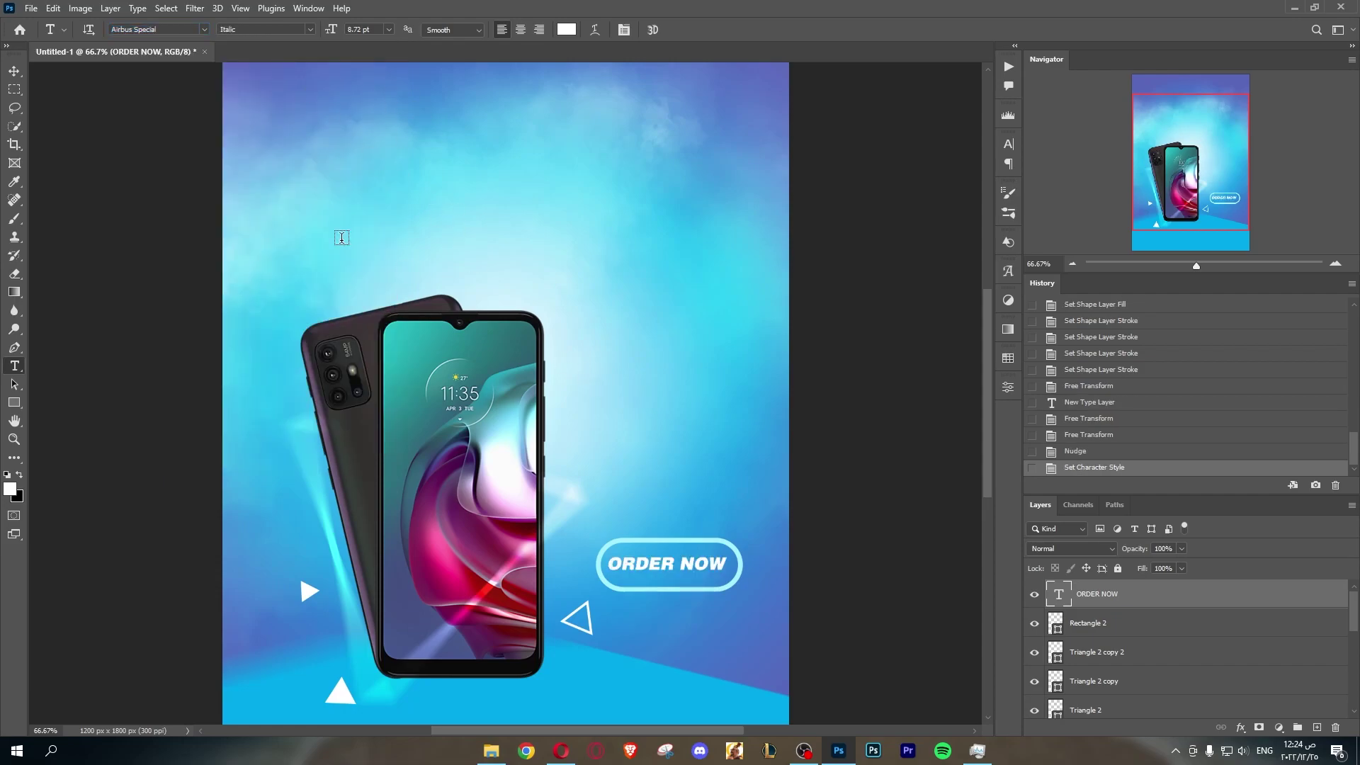
left_click(14, 71)
Step: Place the edge 30 logo, centre it horizontally on the canvas, and nudge it down
scroll(643, 446, "up", 1)
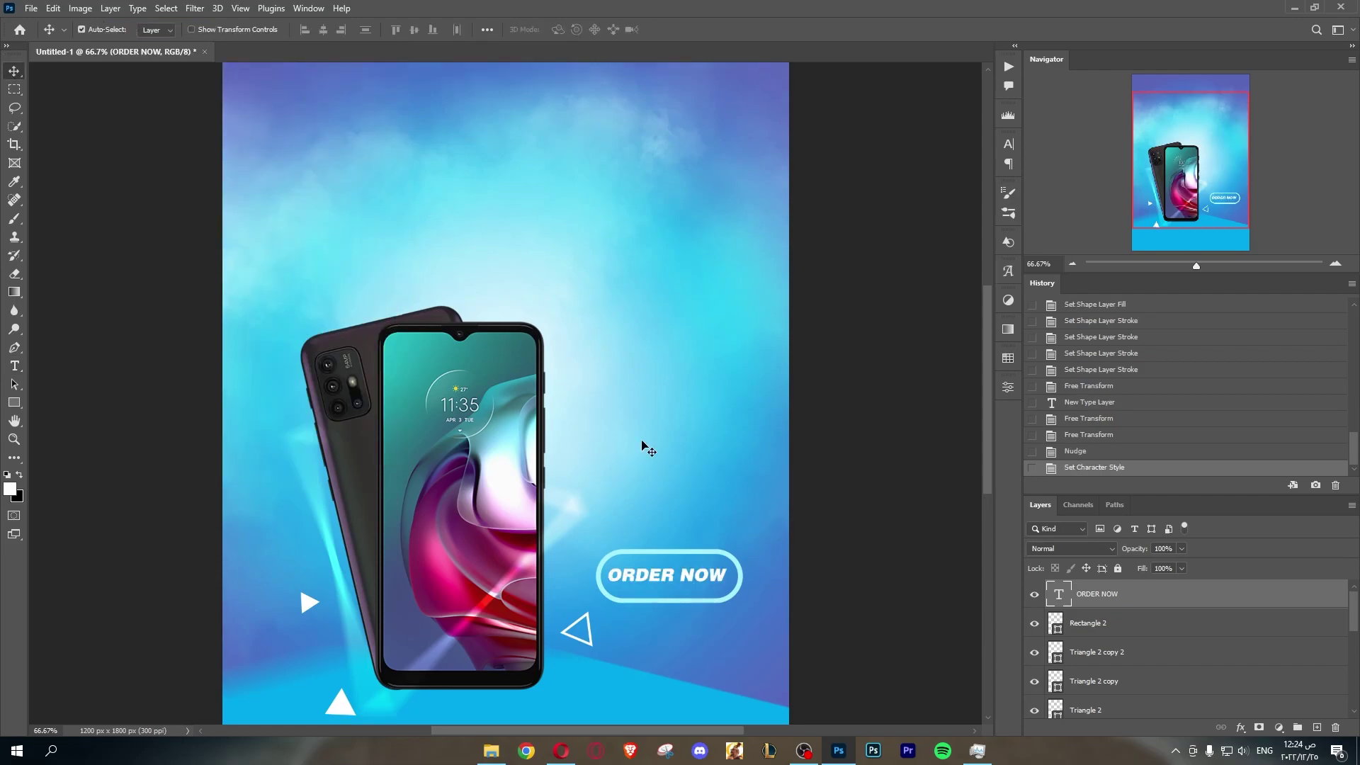
left_click(15, 365)
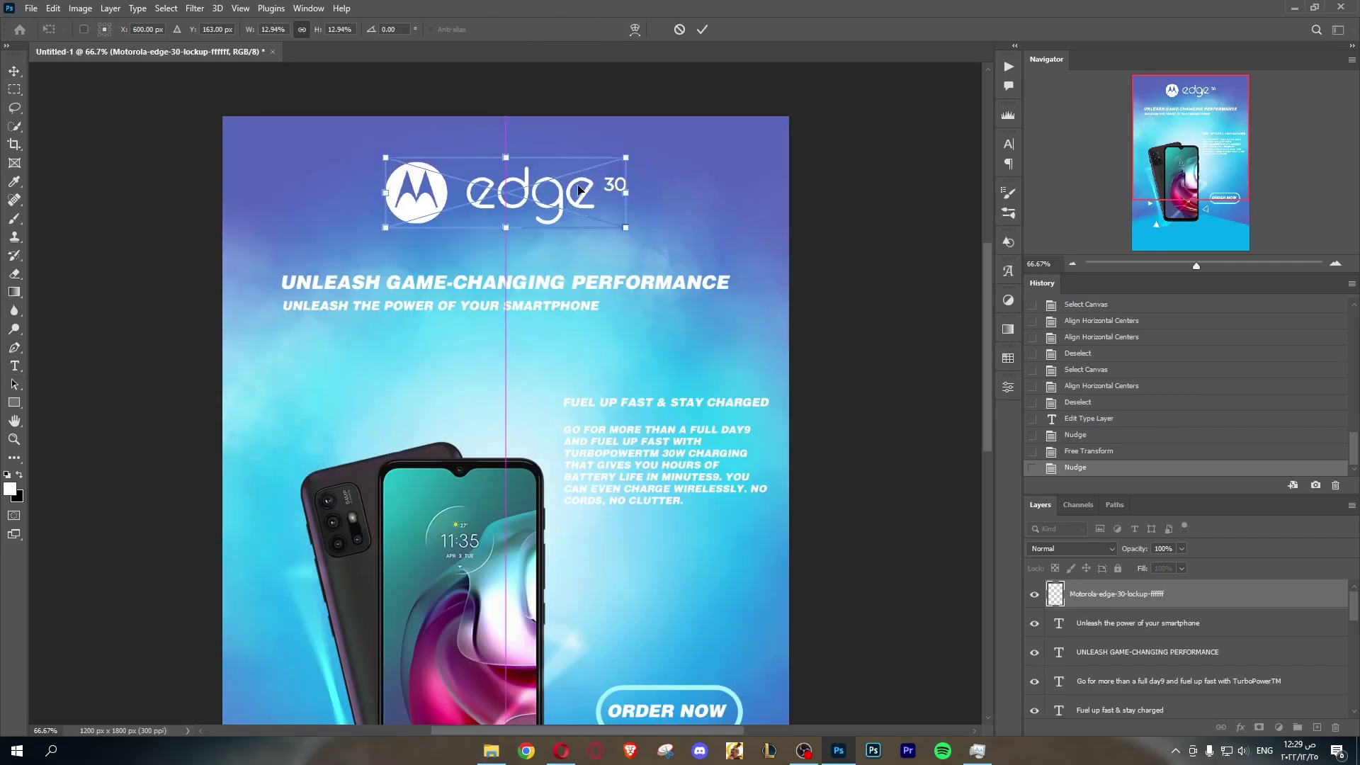
key("Return")
key("ctrl+a")
left_click(318, 33)
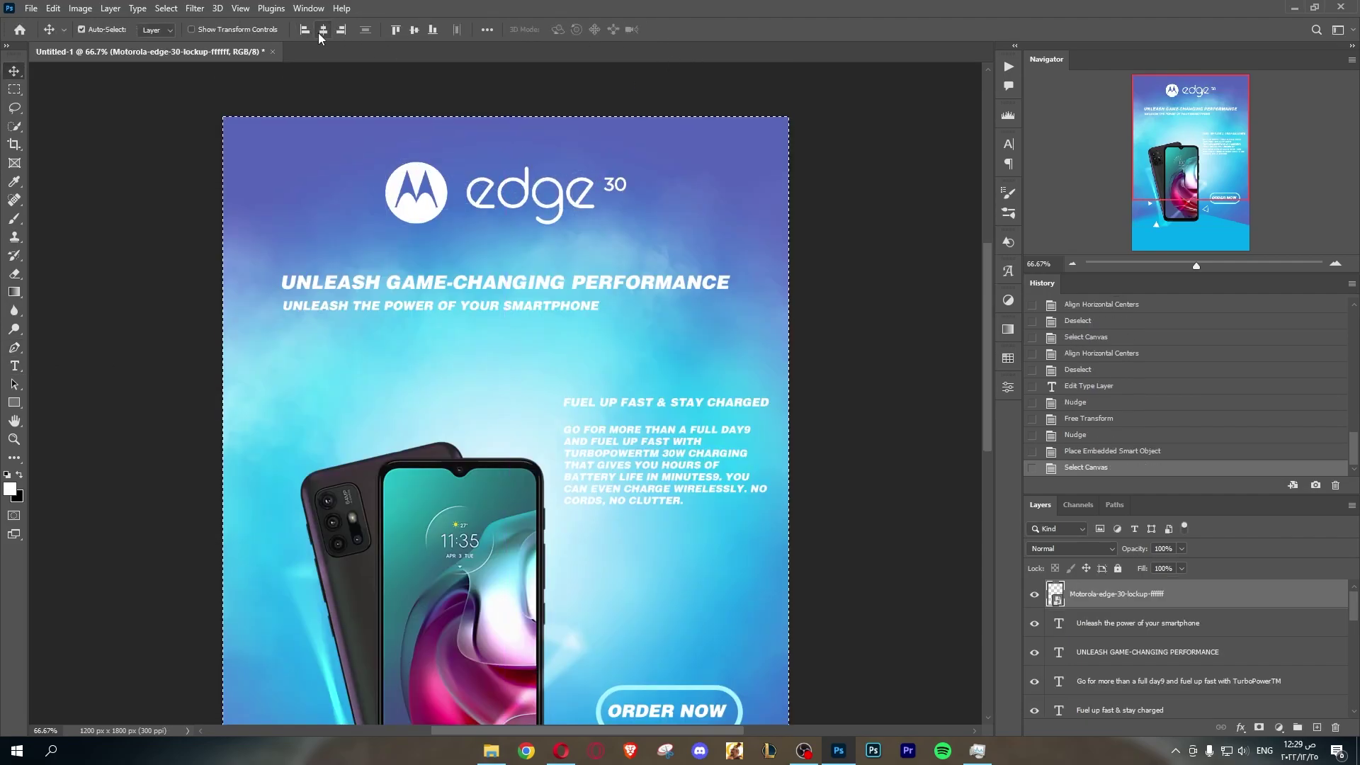
key("ctrl+d")
key("shift+Down")
key("shift+Down")
key("shift+Down")
key("shift+Down")
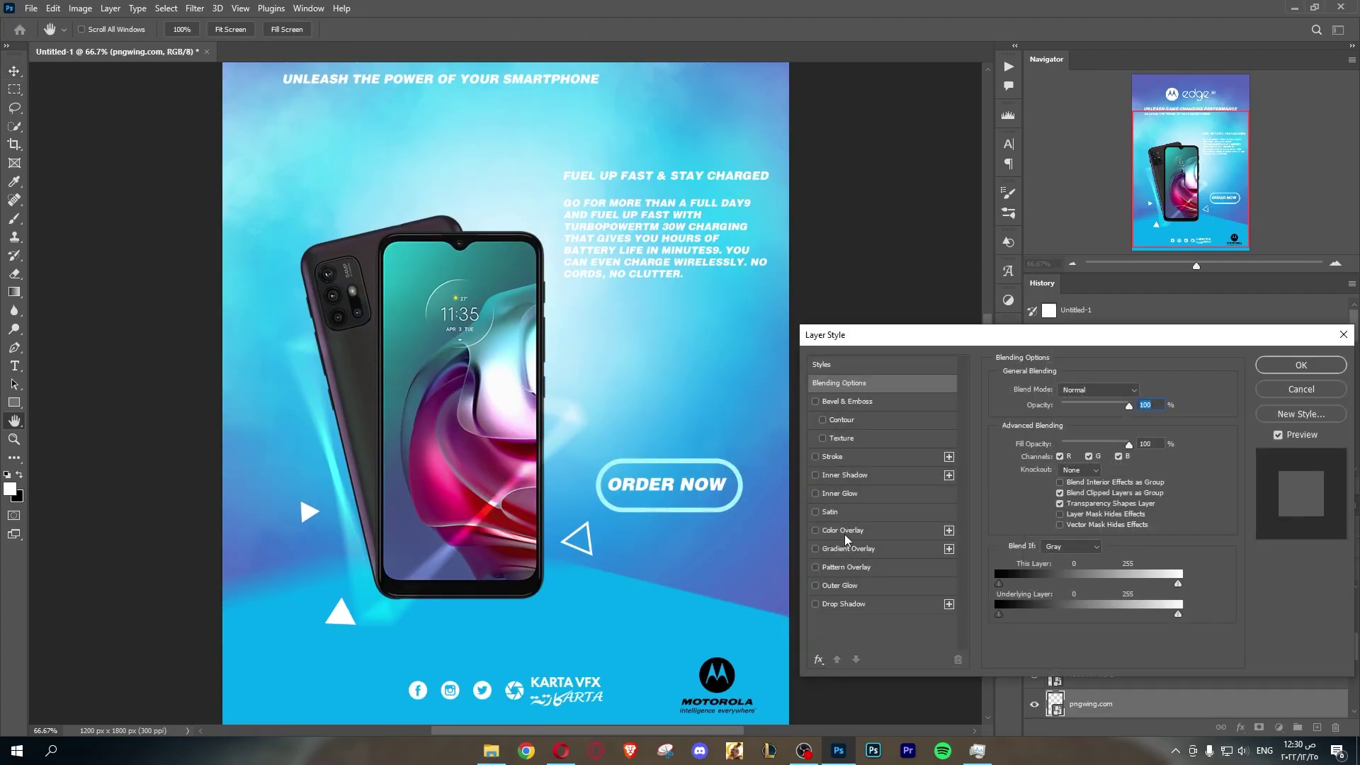
Step: Make the Motorola logo white with Color Overlay and shift the footer icons left
left_click(900, 529)
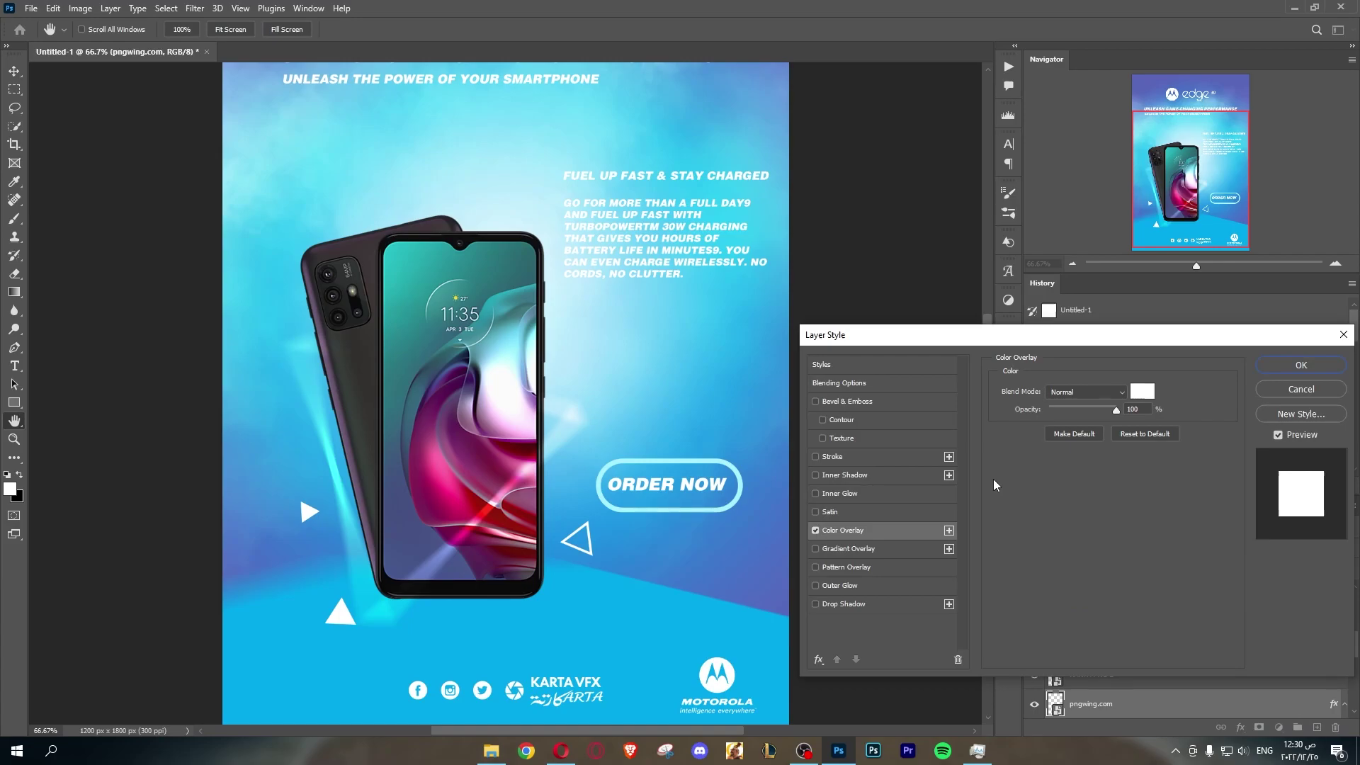
key("Return")
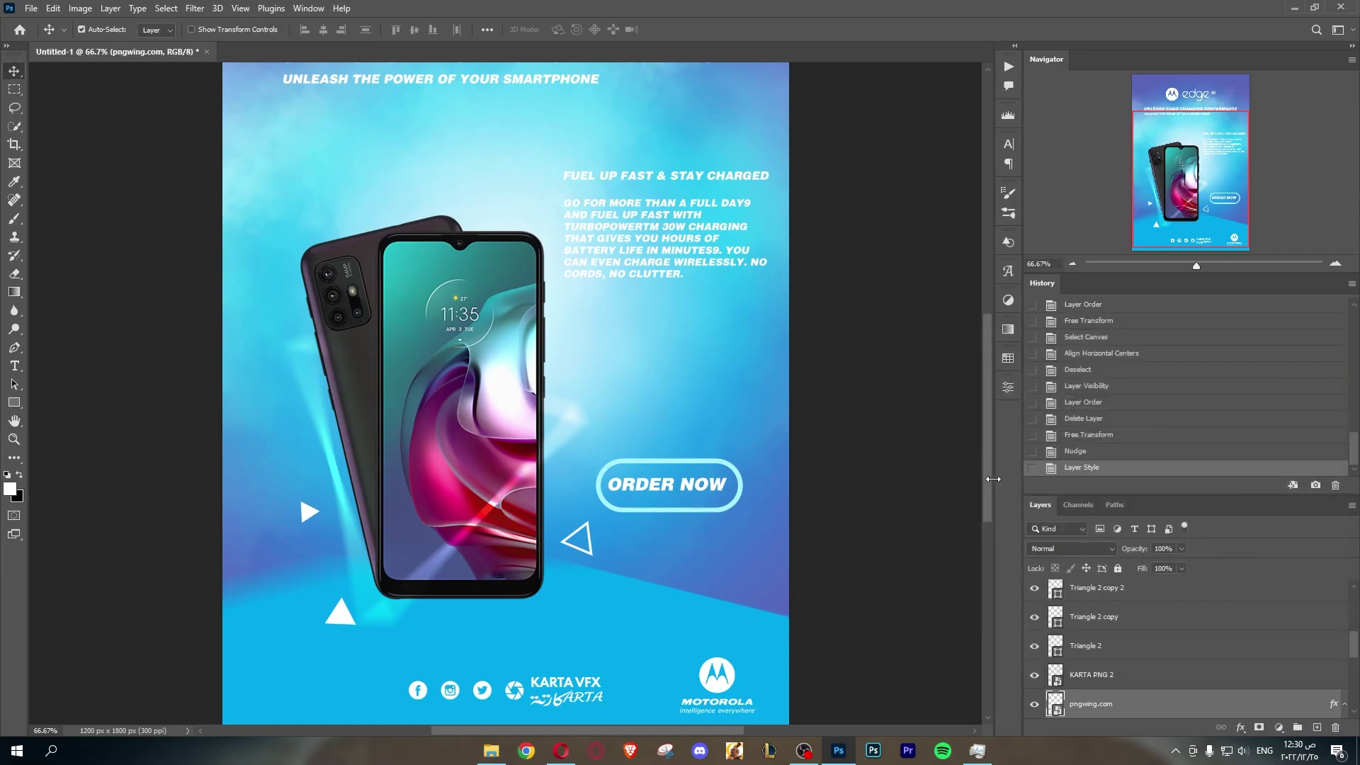
left_click(1098, 685)
key("ctrl+t")
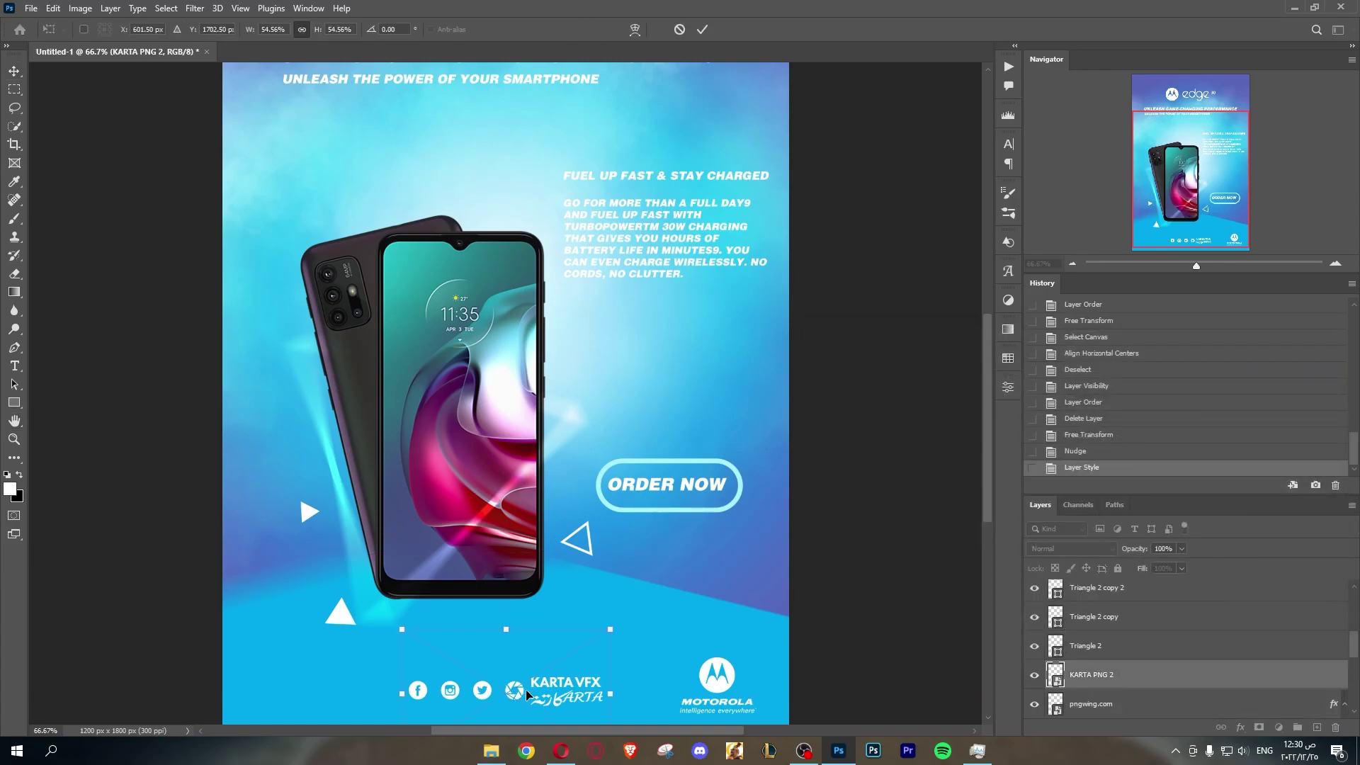
left_click_drag(533, 690, 381, 687)
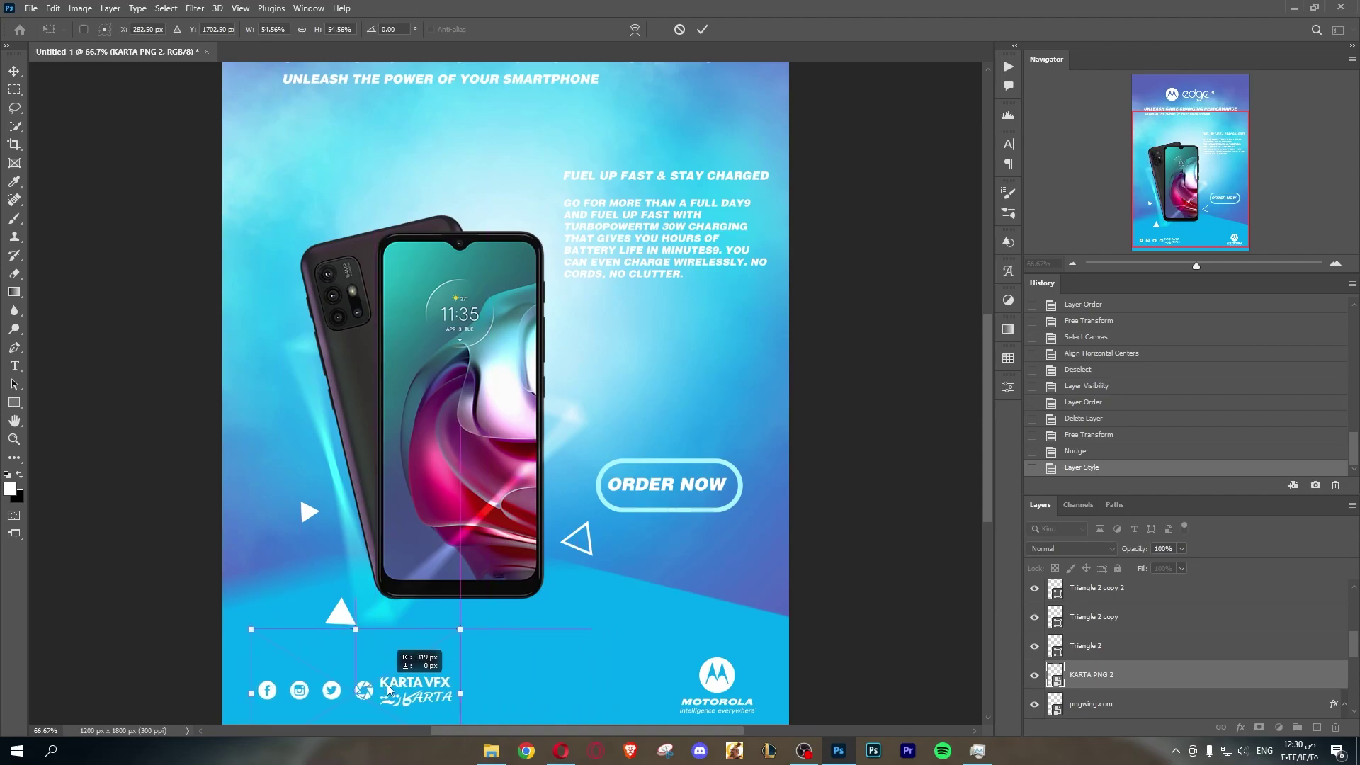
left_click(701, 29)
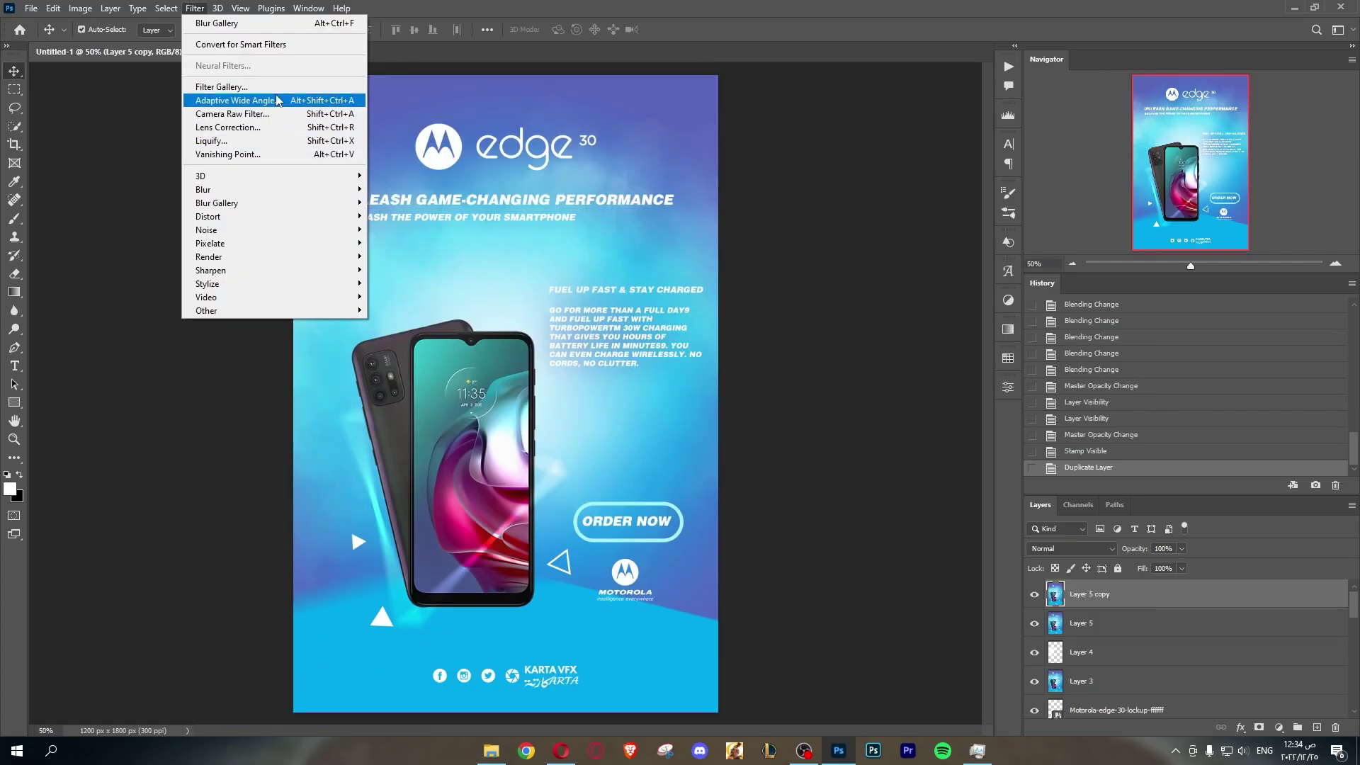
Step: In Camera Raw, brighten the poster with Exposure +0.15 and Contrast +58, and shift Blue Primary Hue to -35
left_click(280, 115)
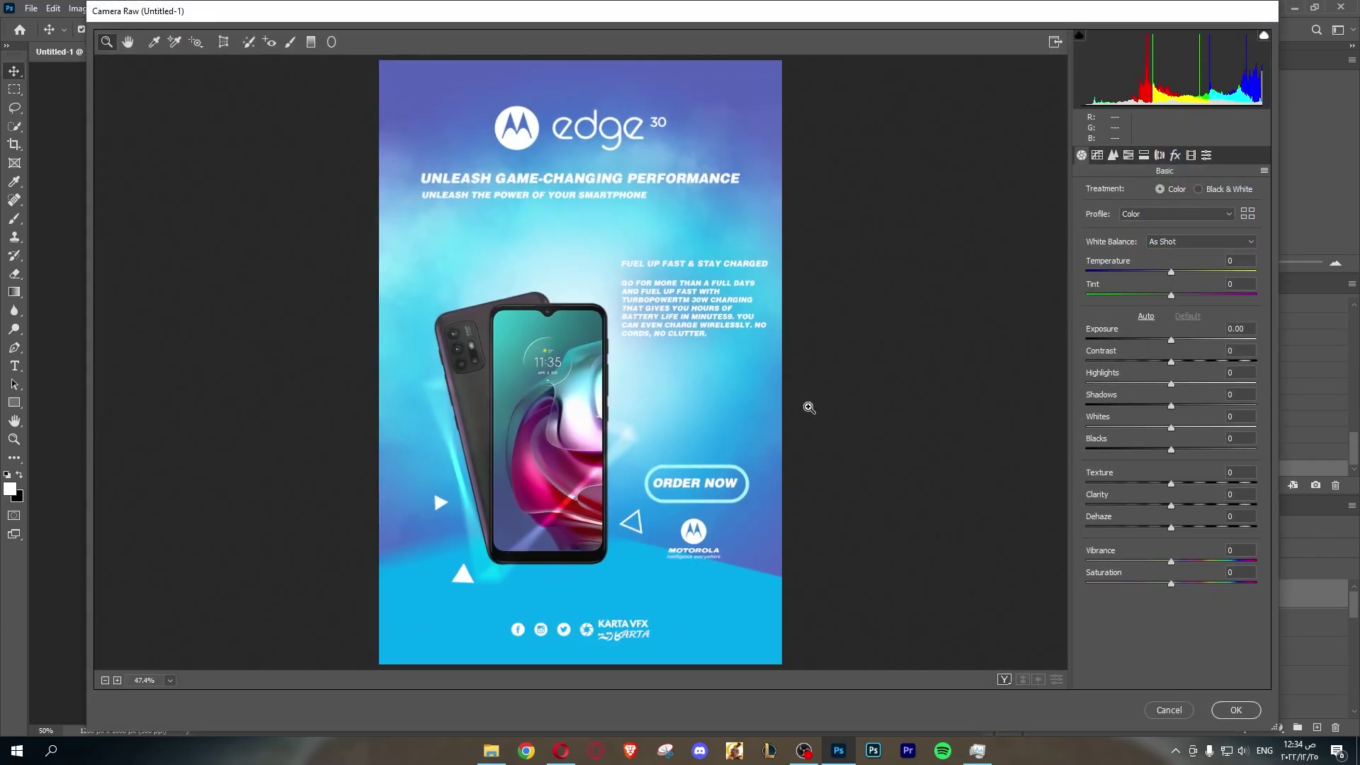
left_click(1172, 345)
double_click(1172, 344)
mouse_move(1174, 345)
left_mouse_down()
mouse_move(1226, 363)
mouse_move(1141, 386)
left_mouse_up()
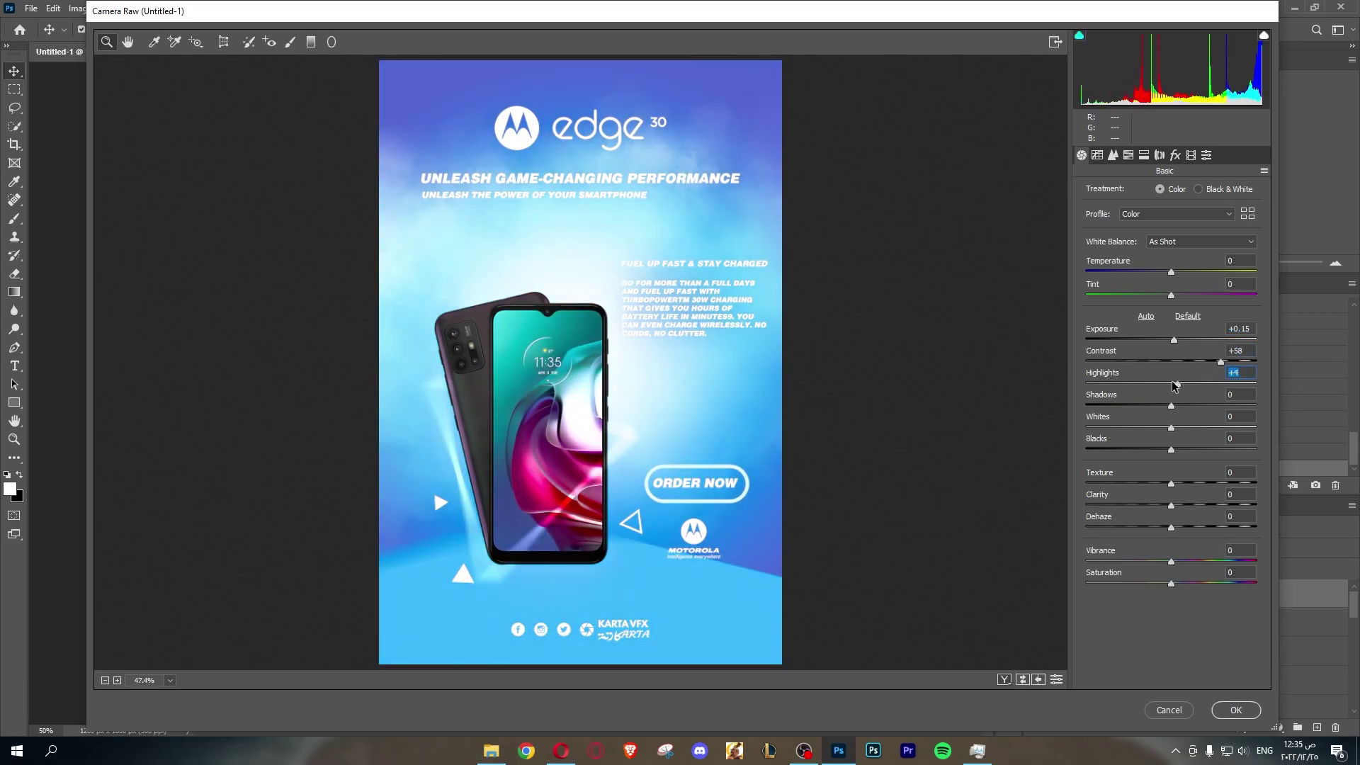
left_click(1191, 155)
mouse_move(1170, 423)
left_mouse_down()
mouse_move(1133, 421)
mouse_move(1206, 444)
left_mouse_up()
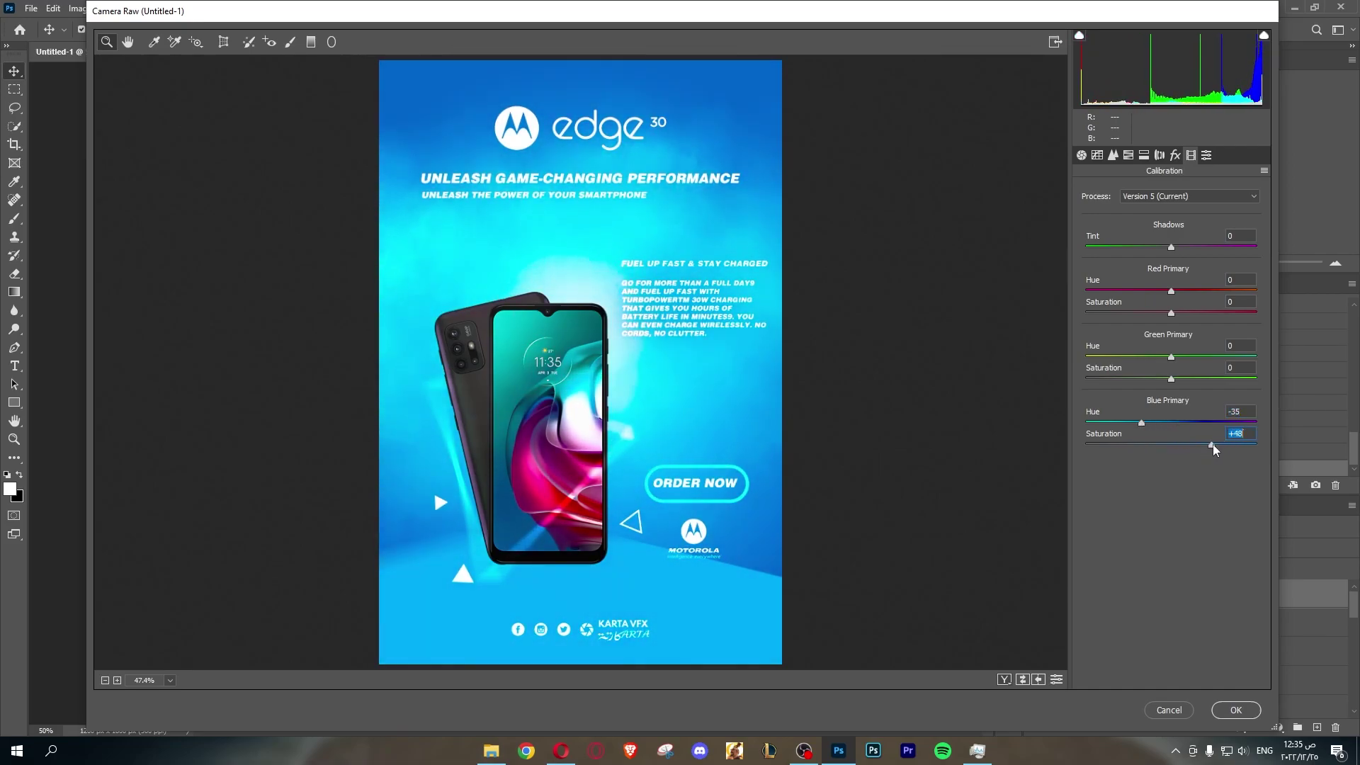
Step: Set Blue Primary Saturation +34 and Green Primary Hue -17 with Saturation +11
left_click_drag(1208, 447, 1201, 450)
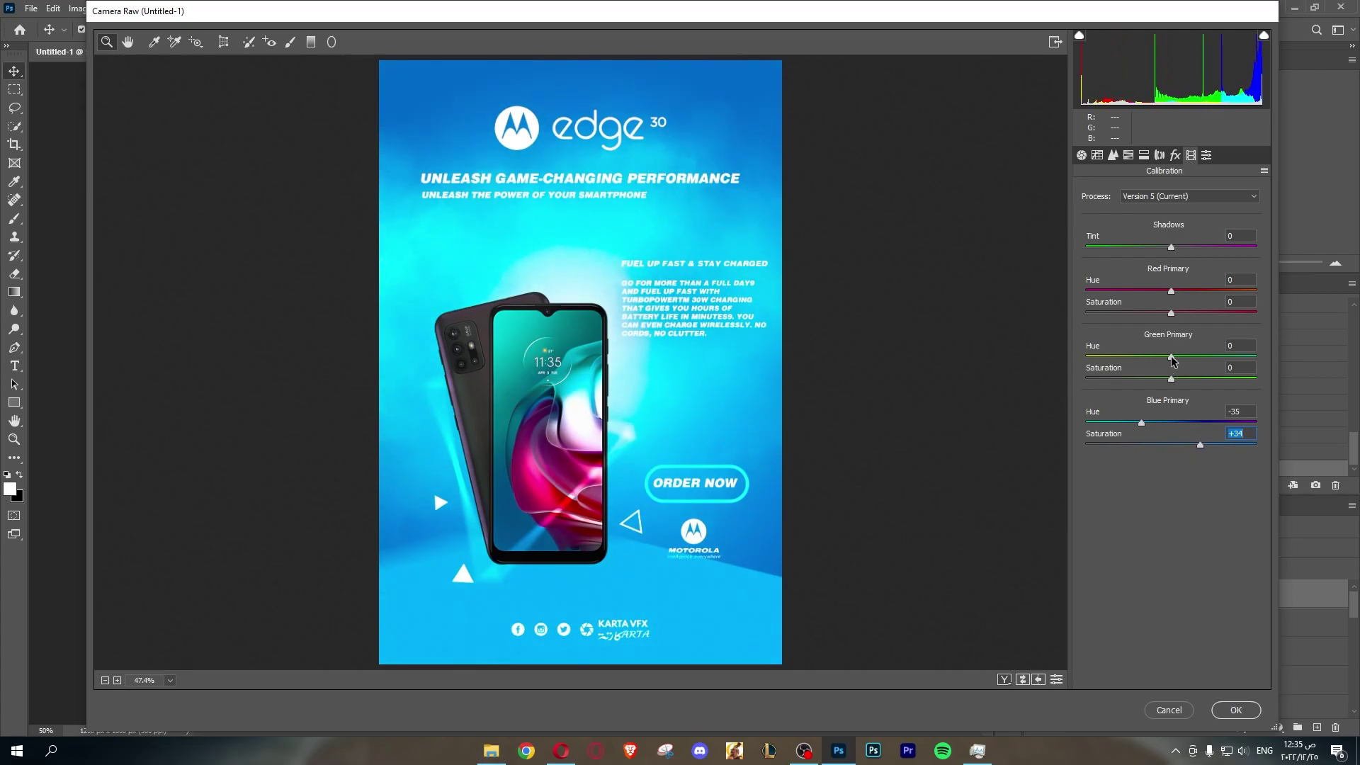
mouse_move(1171, 357)
left_mouse_down()
mouse_move(1219, 356)
mouse_move(1196, 361)
left_mouse_up()
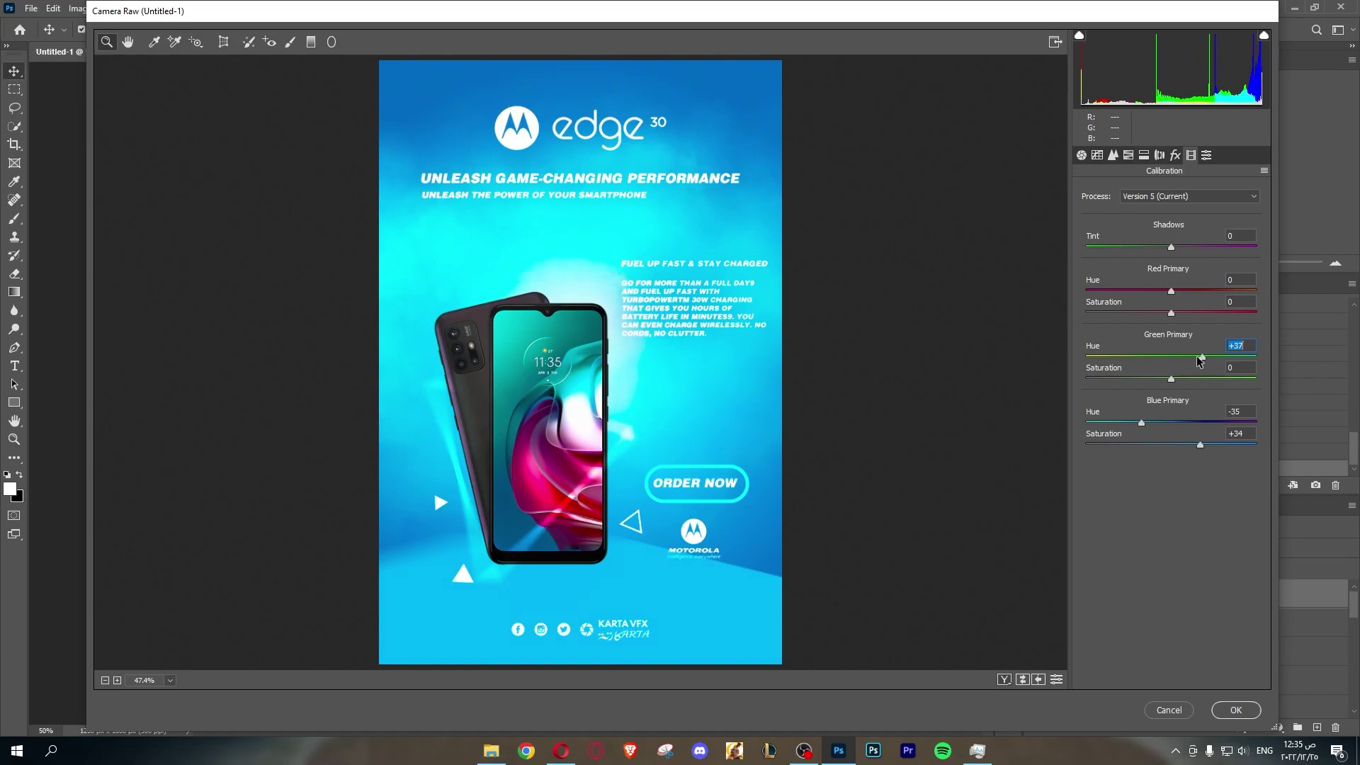
mouse_move(1198, 361)
left_mouse_down()
mouse_move(1156, 358)
mouse_move(1184, 384)
left_mouse_up()
left_click(1172, 381)
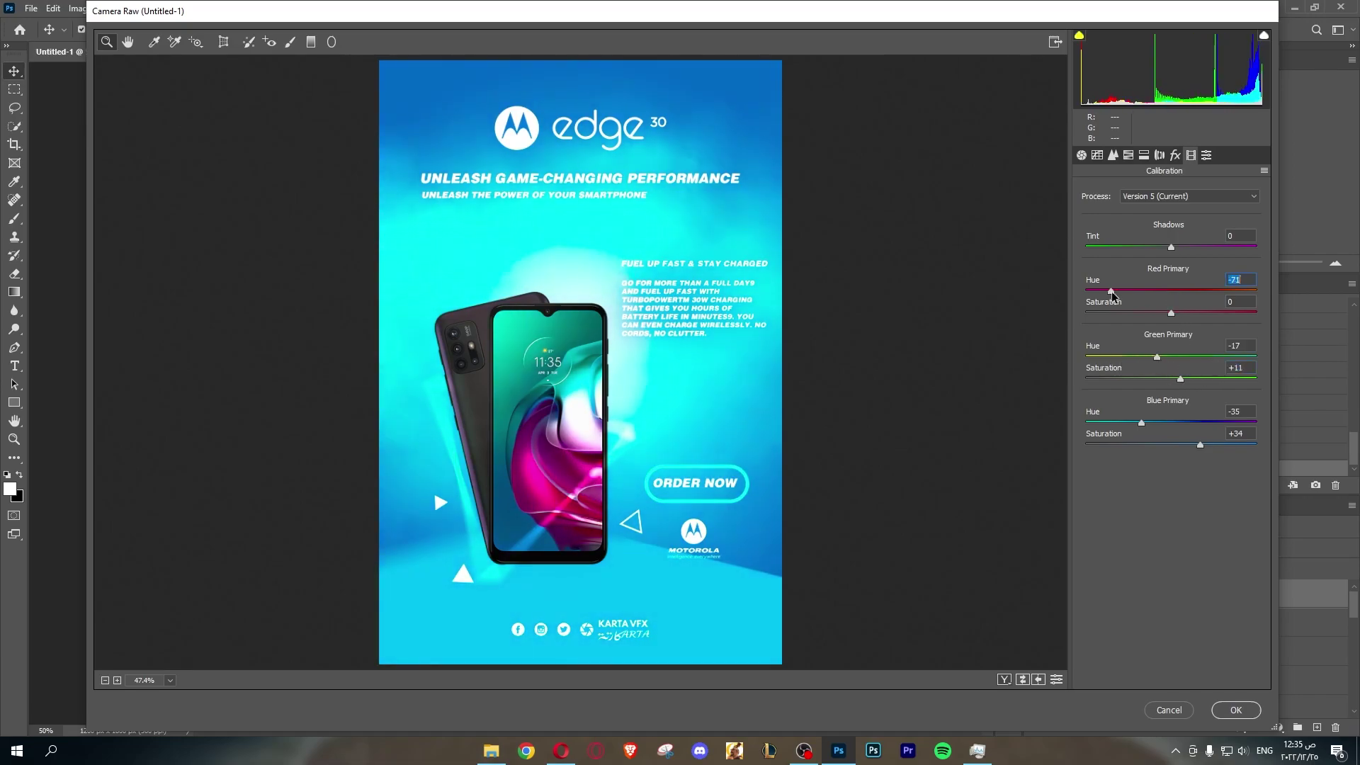
Step: Shift Red Primary Hue to +28 with Saturation +100, then start adjusting lens distortion
left_click_drag(1172, 294, 1279, 302)
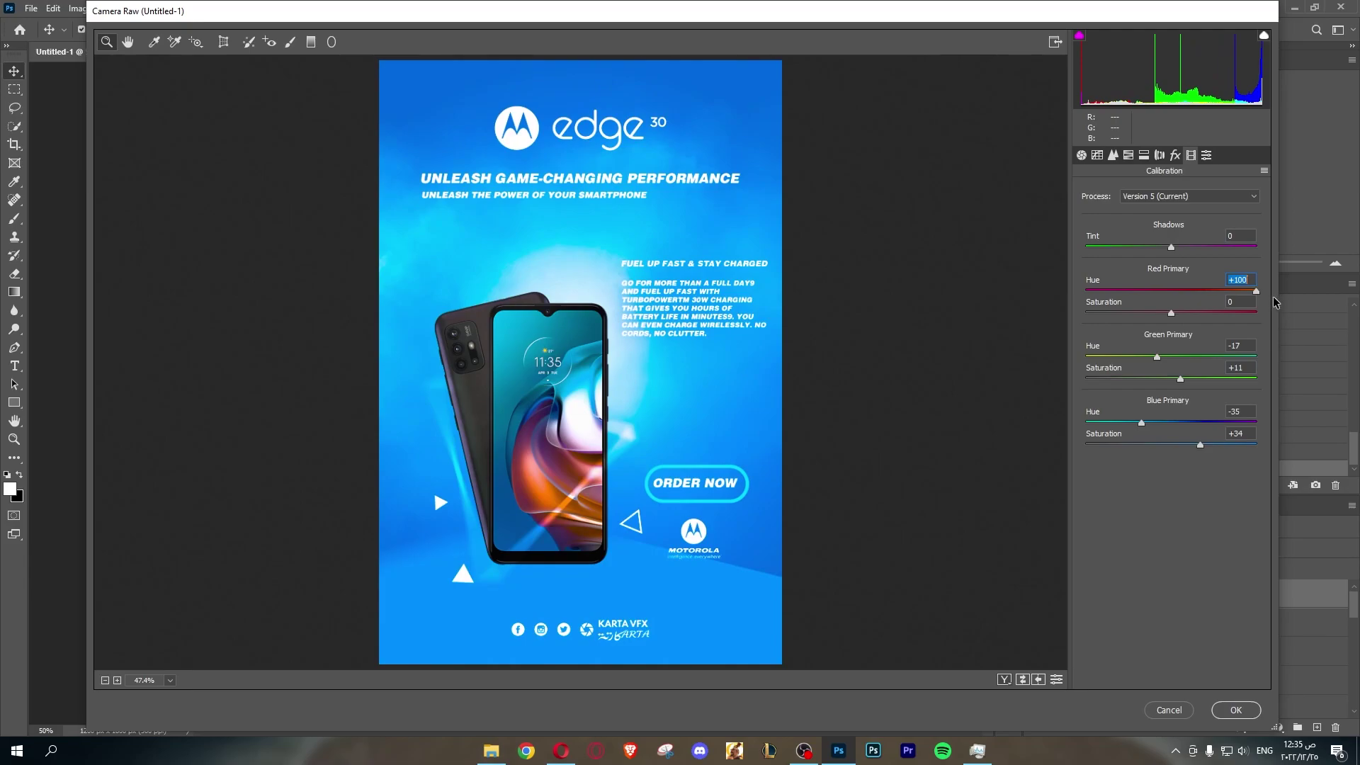
type("0")
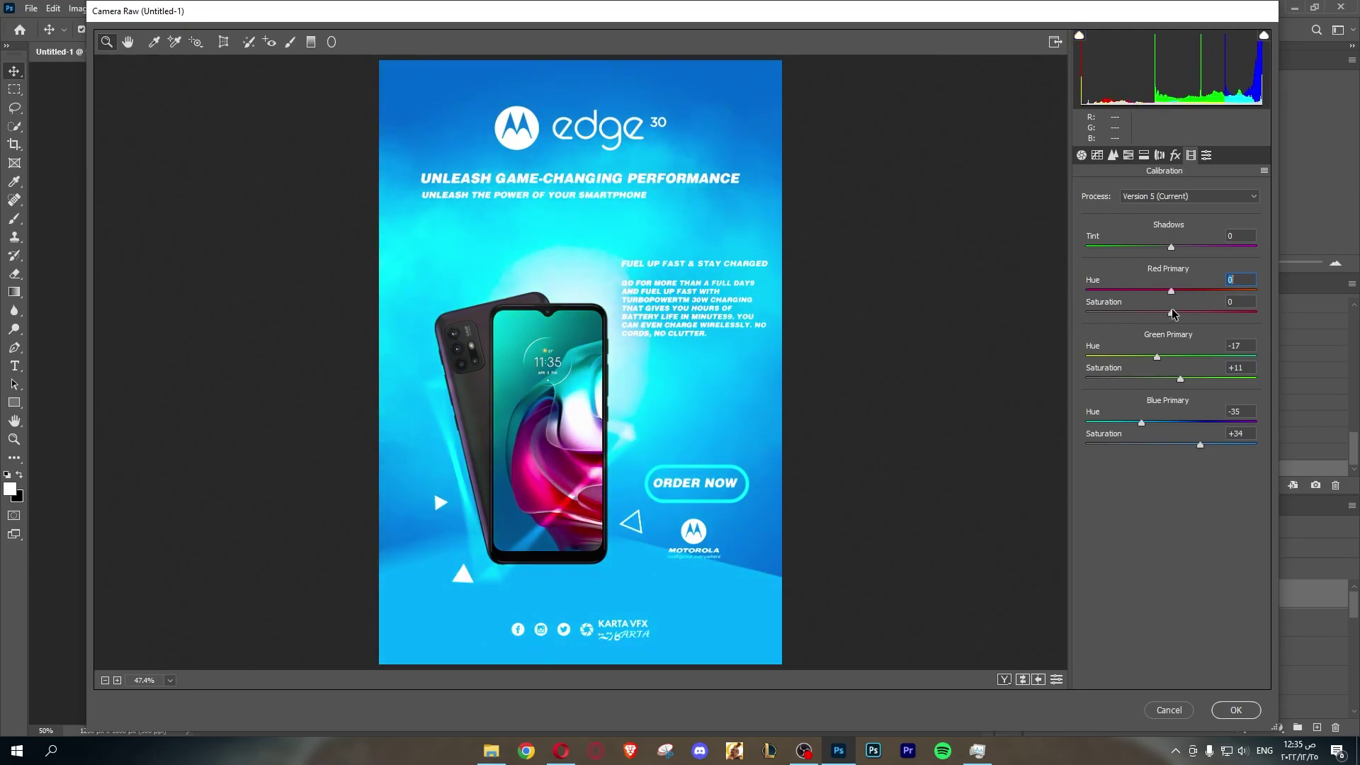
mouse_move(1172, 313)
left_mouse_down()
mouse_move(1237, 314)
mouse_move(1189, 320)
left_mouse_up()
left_click(1160, 155)
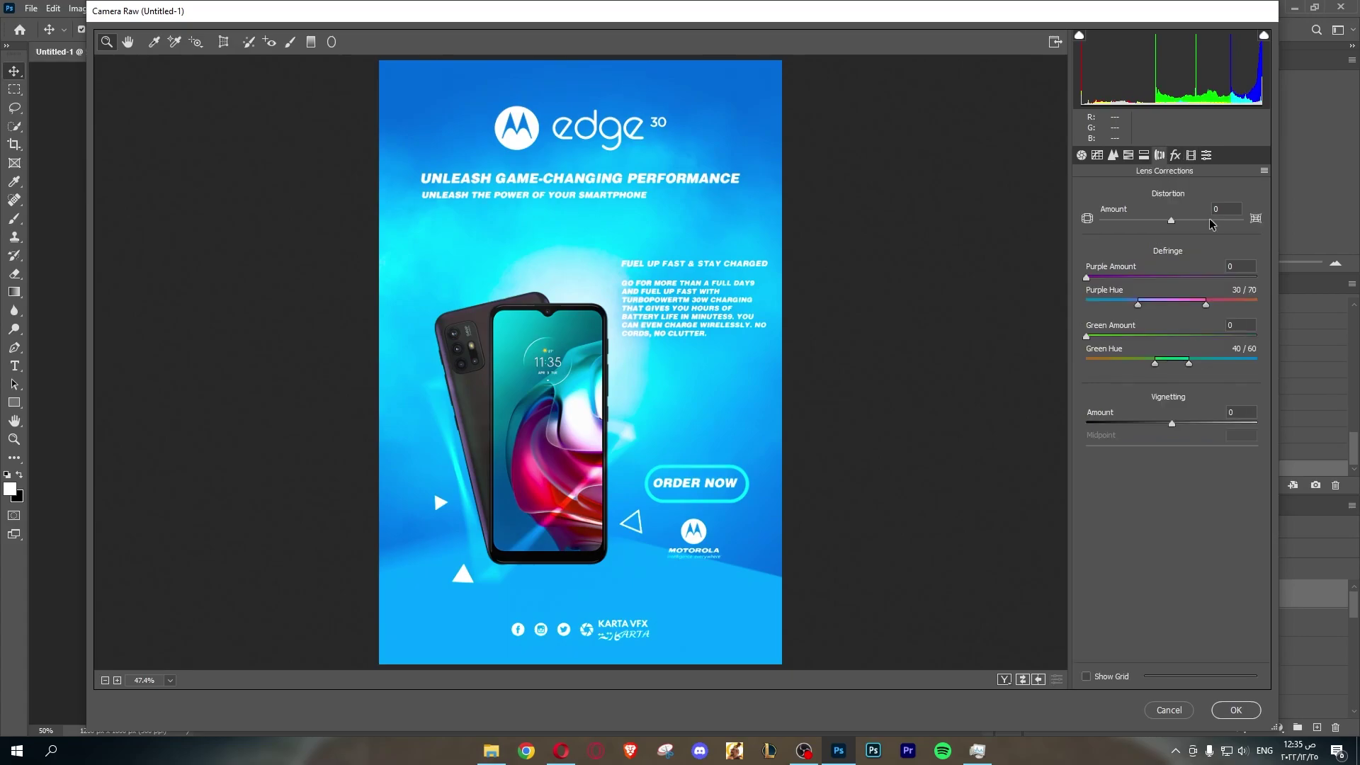
type("5")
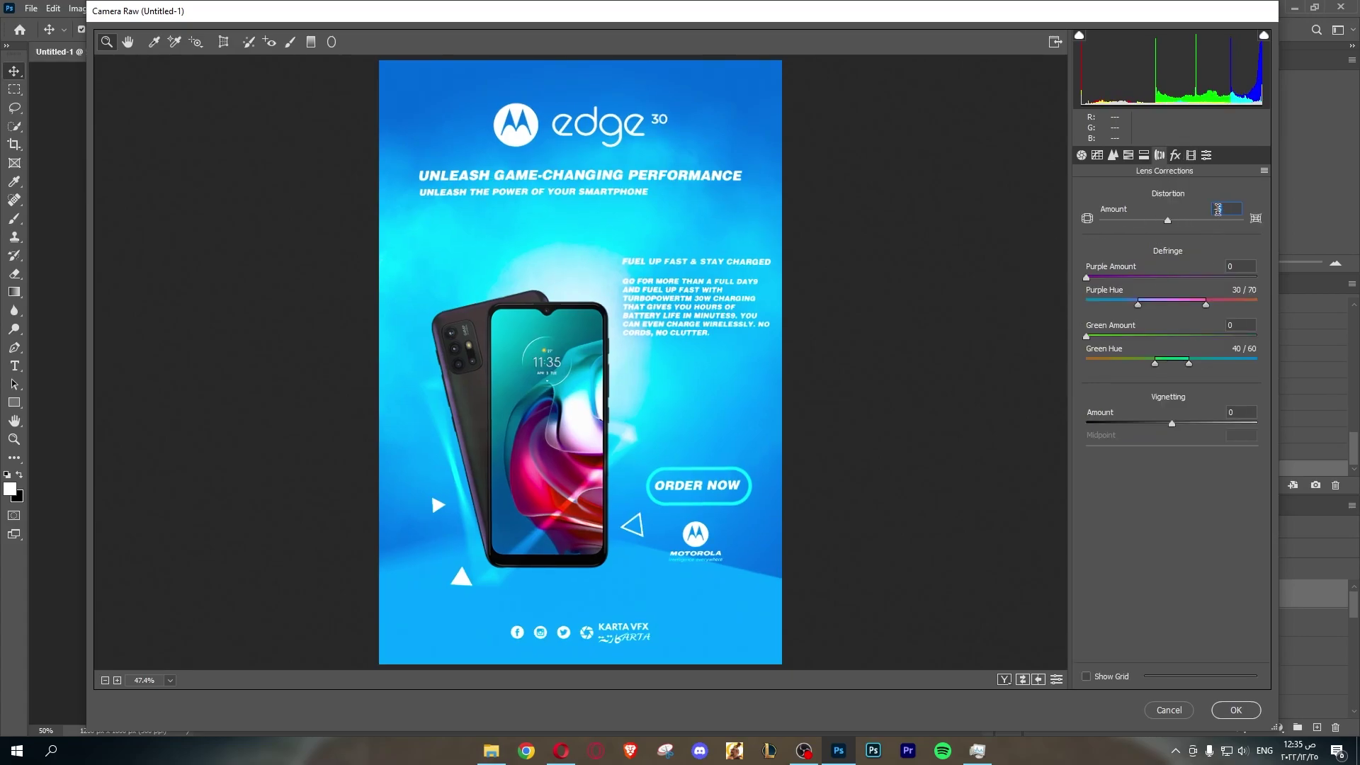
type("-3")
Step: In Basic, set Shadows -33, Whites -37 and Blacks +13
left_click(1096, 155)
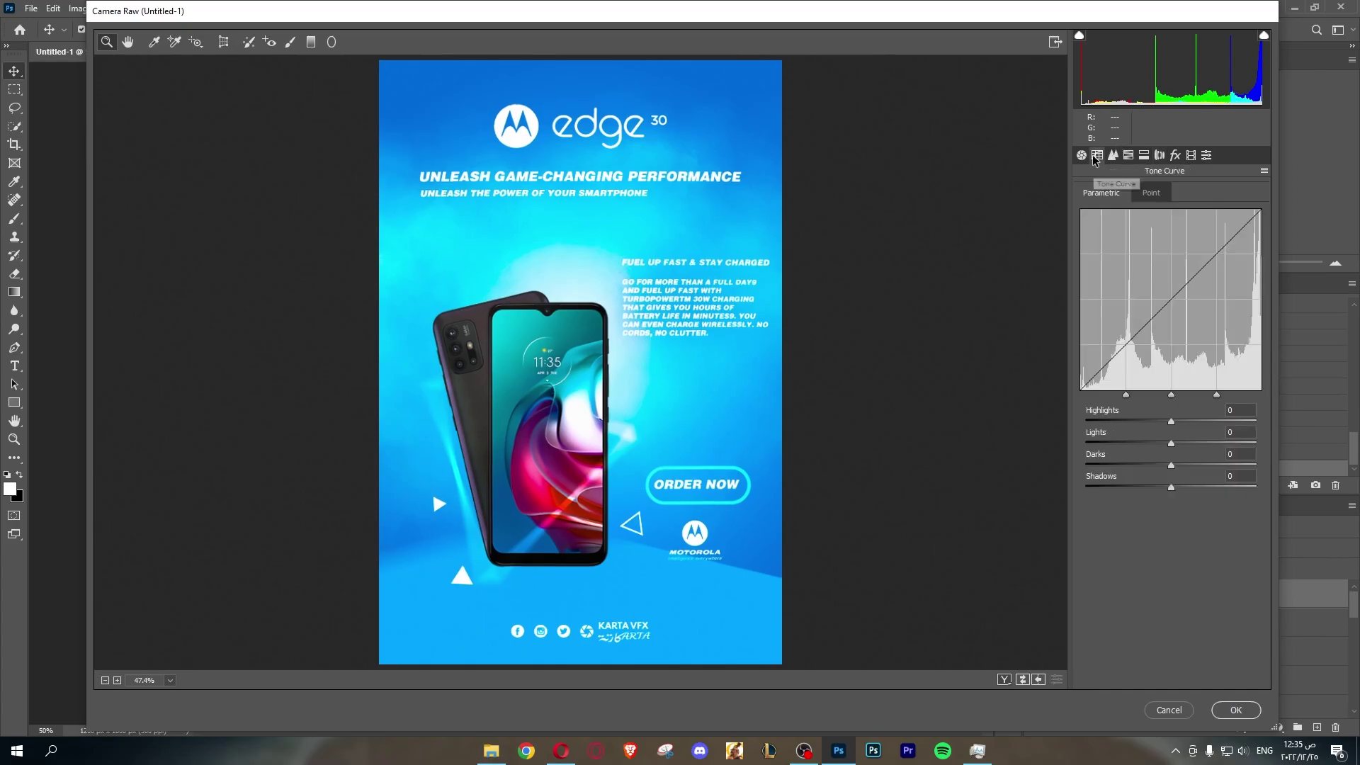
left_click_drag(1170, 405, 1117, 405)
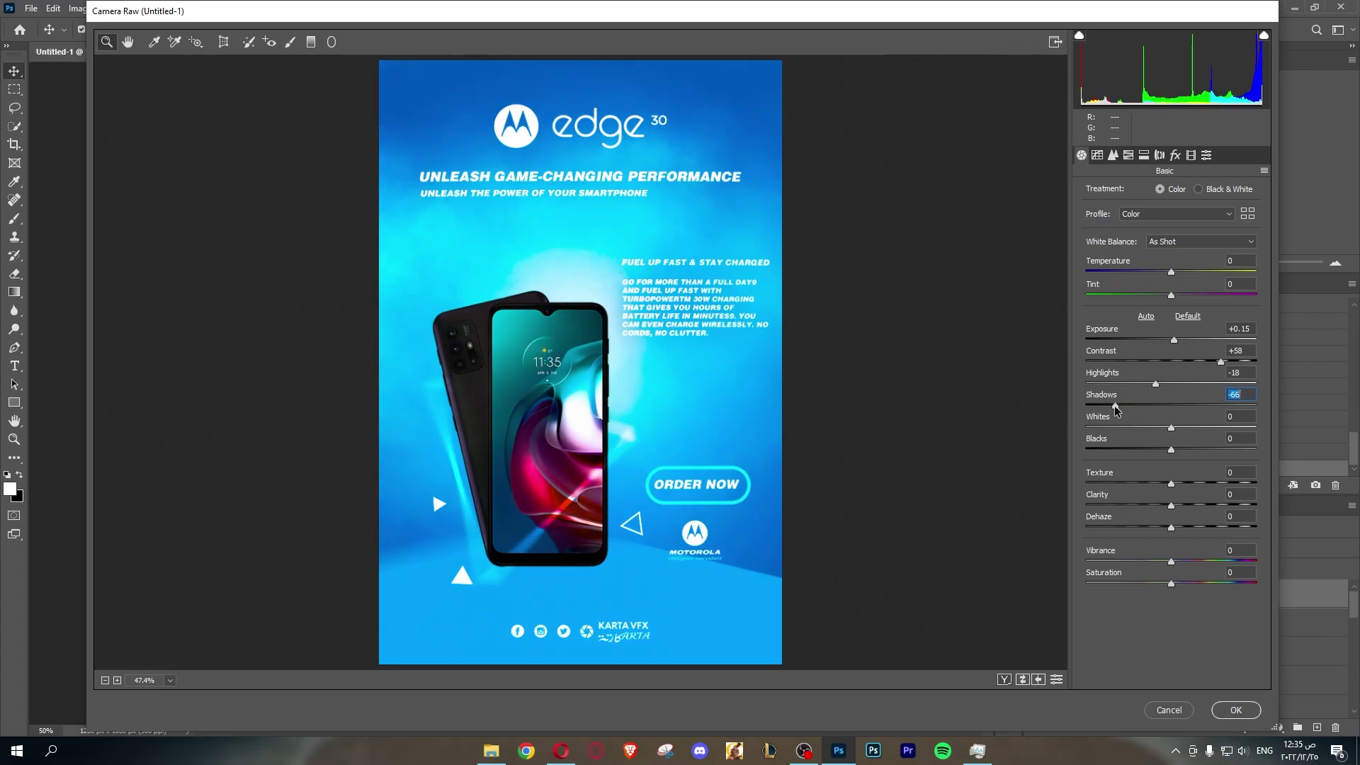
mouse_move(1117, 405)
left_mouse_down()
mouse_move(1148, 405)
mouse_move(1143, 428)
left_mouse_up()
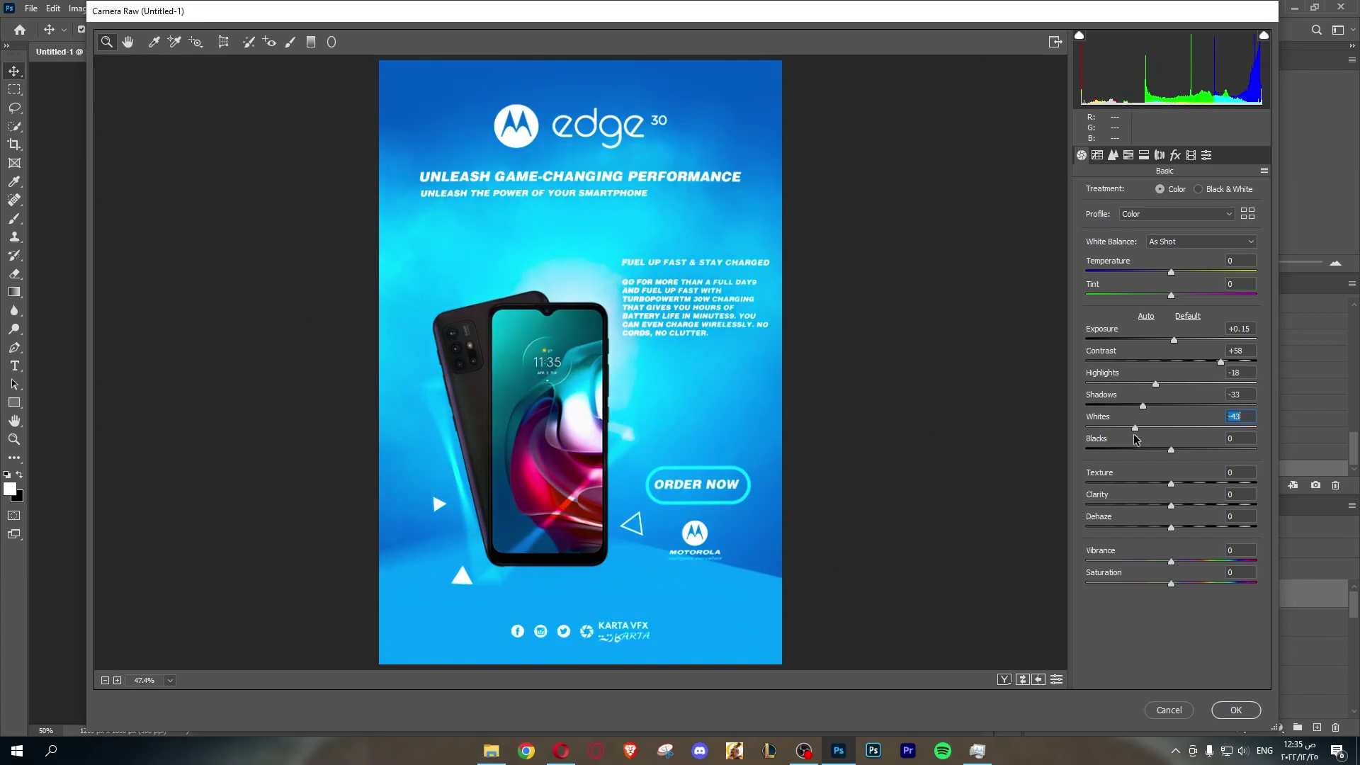
mouse_move(1144, 435)
left_mouse_down()
mouse_move(1220, 449)
mouse_move(1183, 452)
mouse_move(1241, 487)
left_mouse_up()
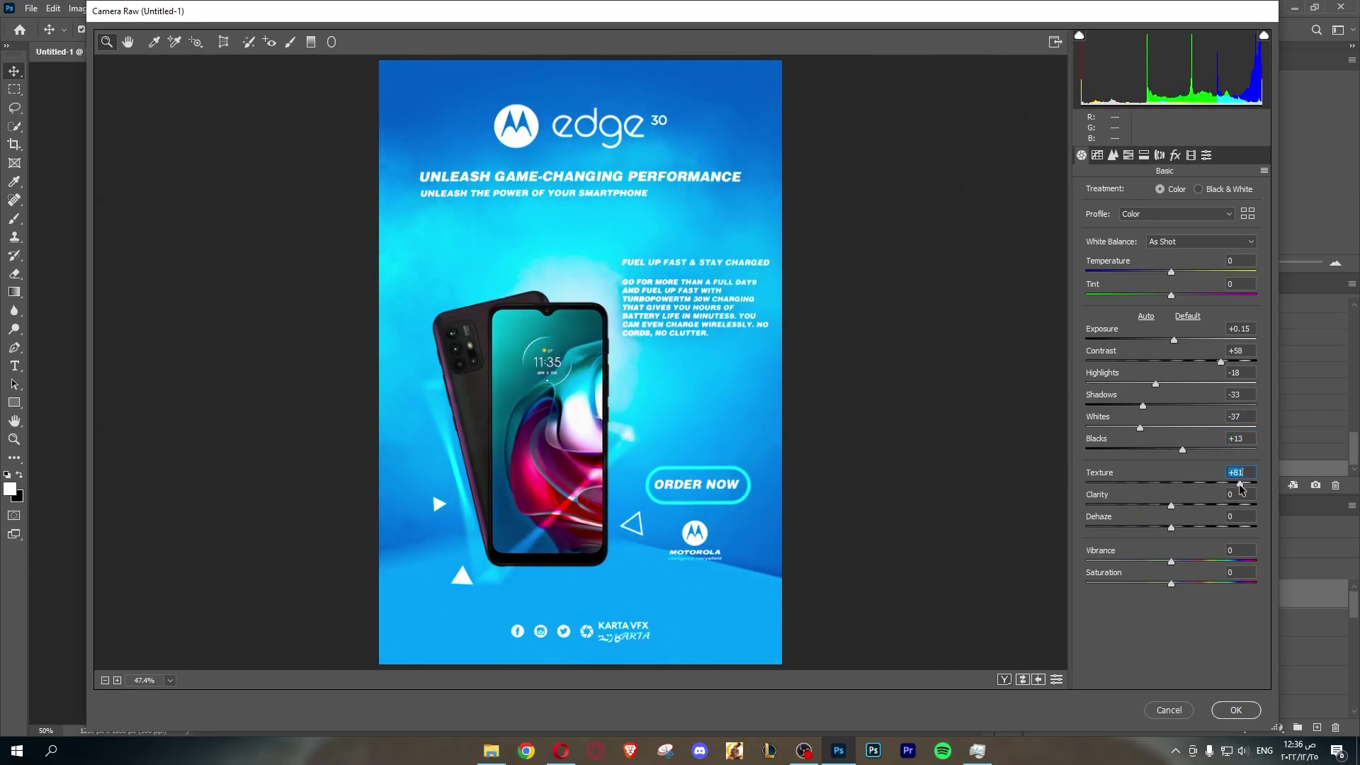
Step: Enter Texture +15, Clarity +20, Dehaze +15, Vibrance +20 and Saturation +25
type("15")
left_click_drag(1172, 507, 1357, 511)
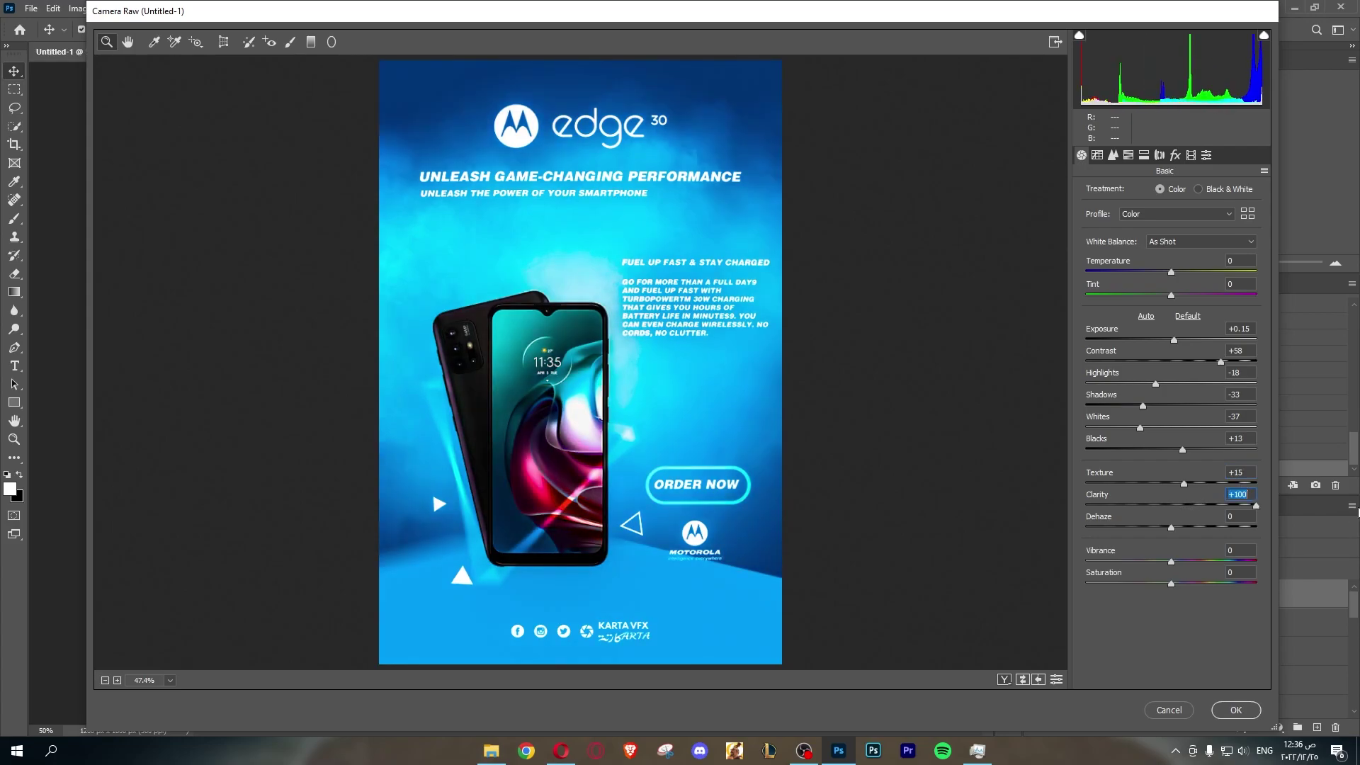
type("20")
key("Tab")
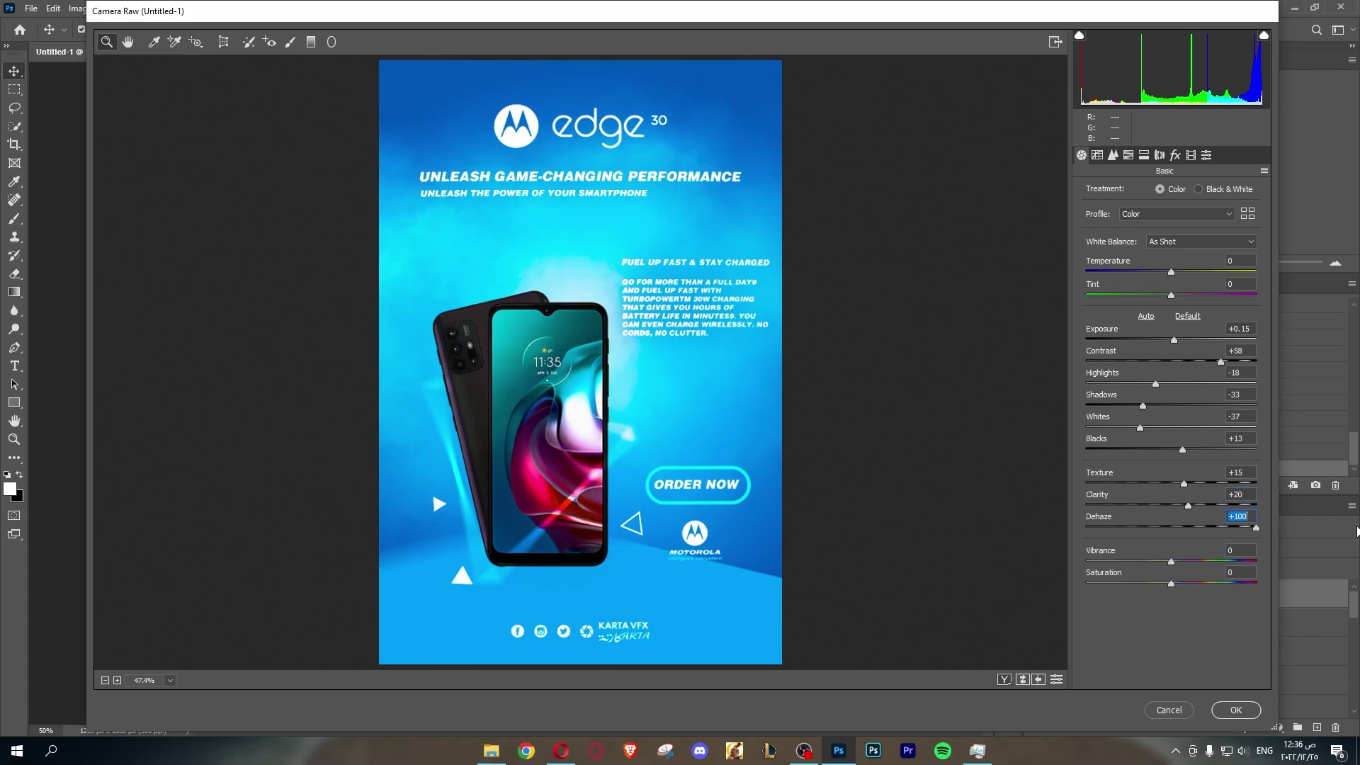
type("15")
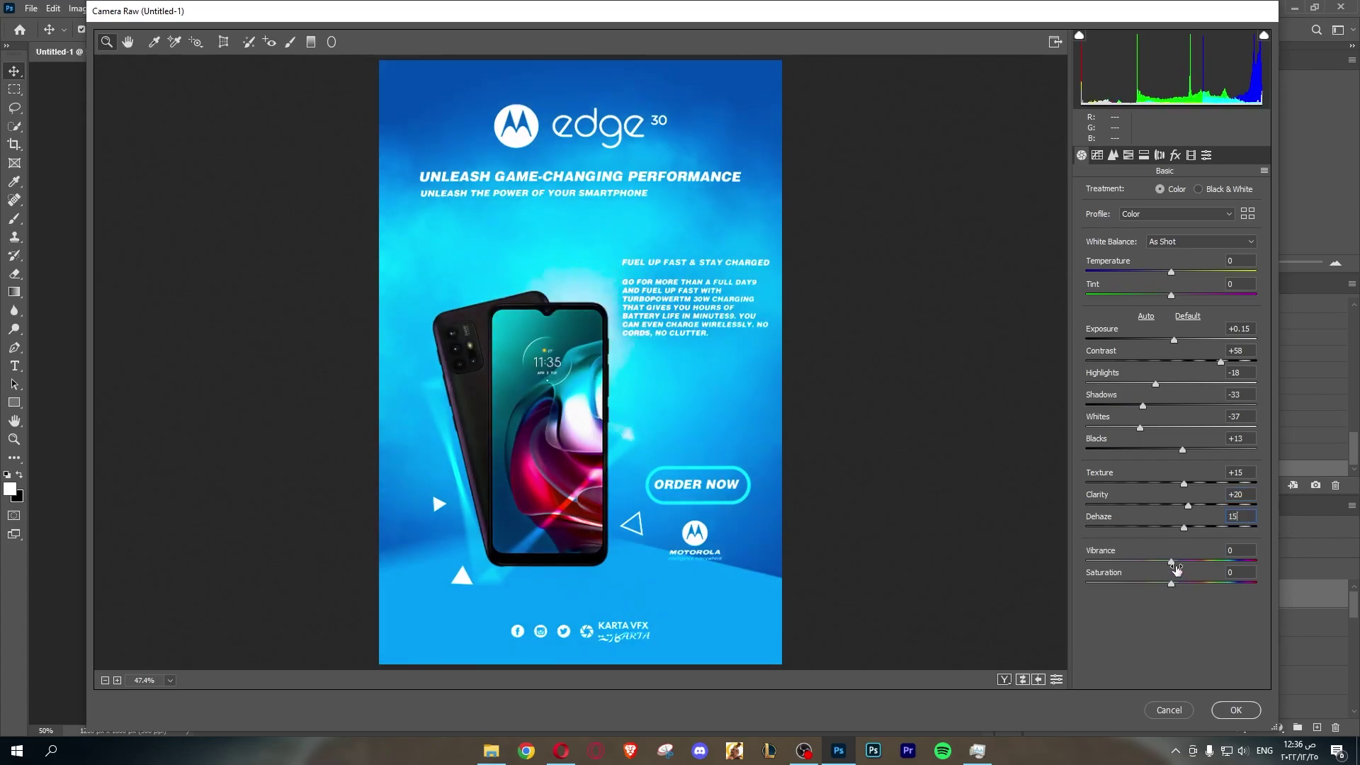
key("Tab")
type("20")
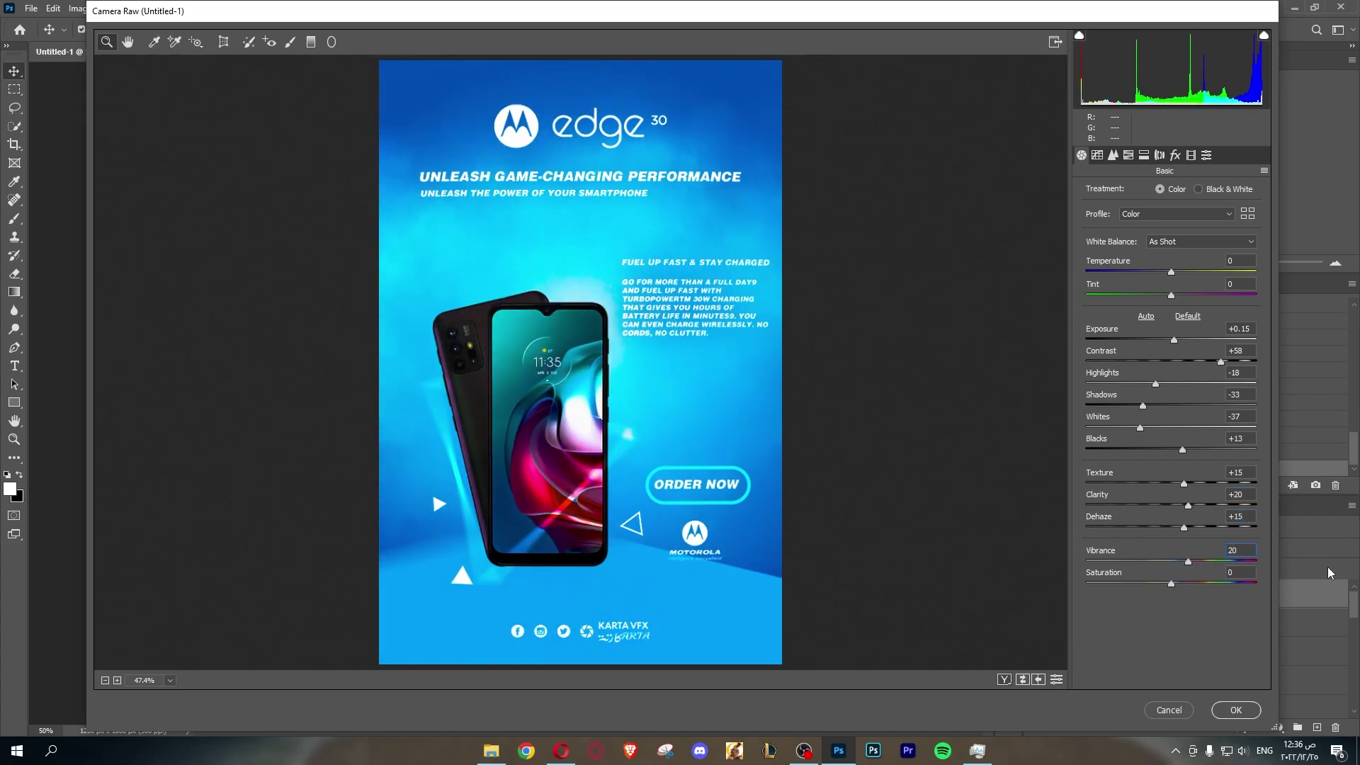
left_click_drag(1189, 565, 1320, 568)
type("20")
left_click_drag(1171, 584, 1327, 586)
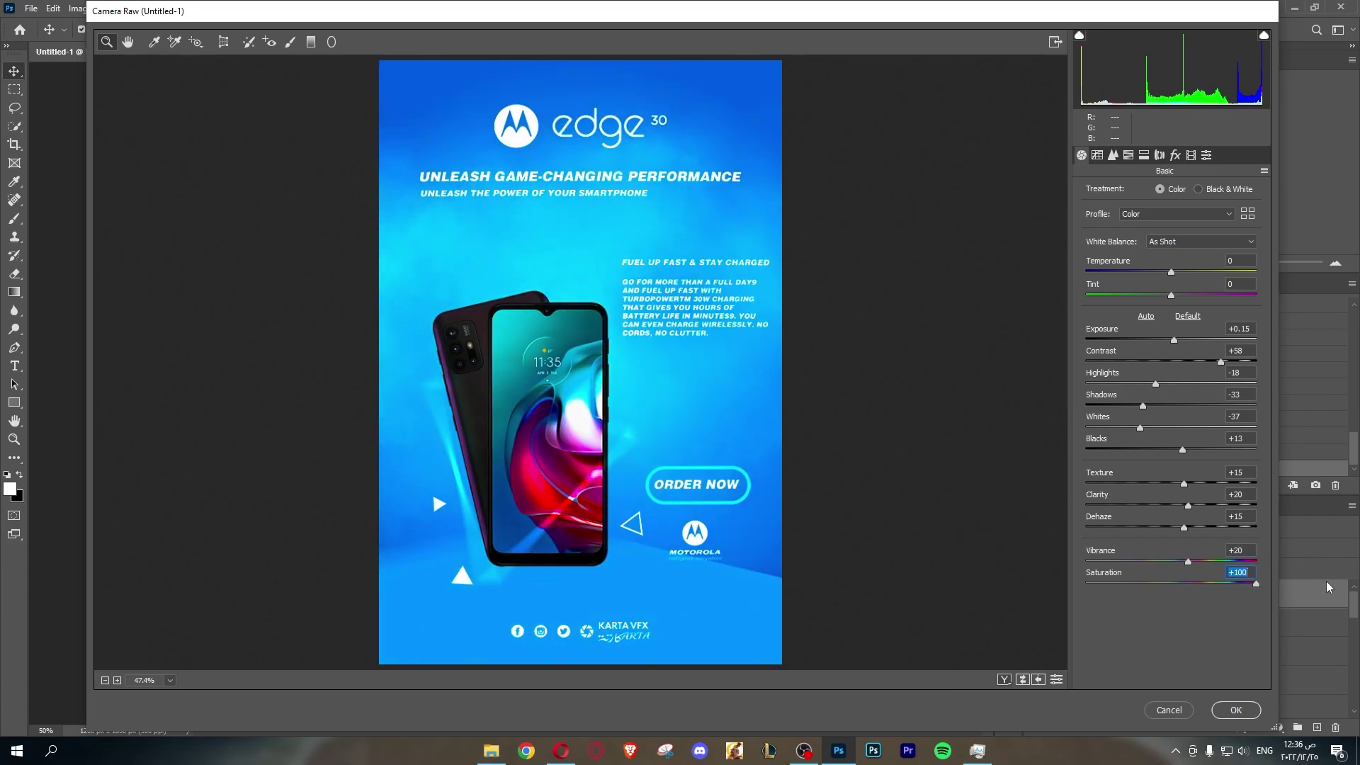
type("25")
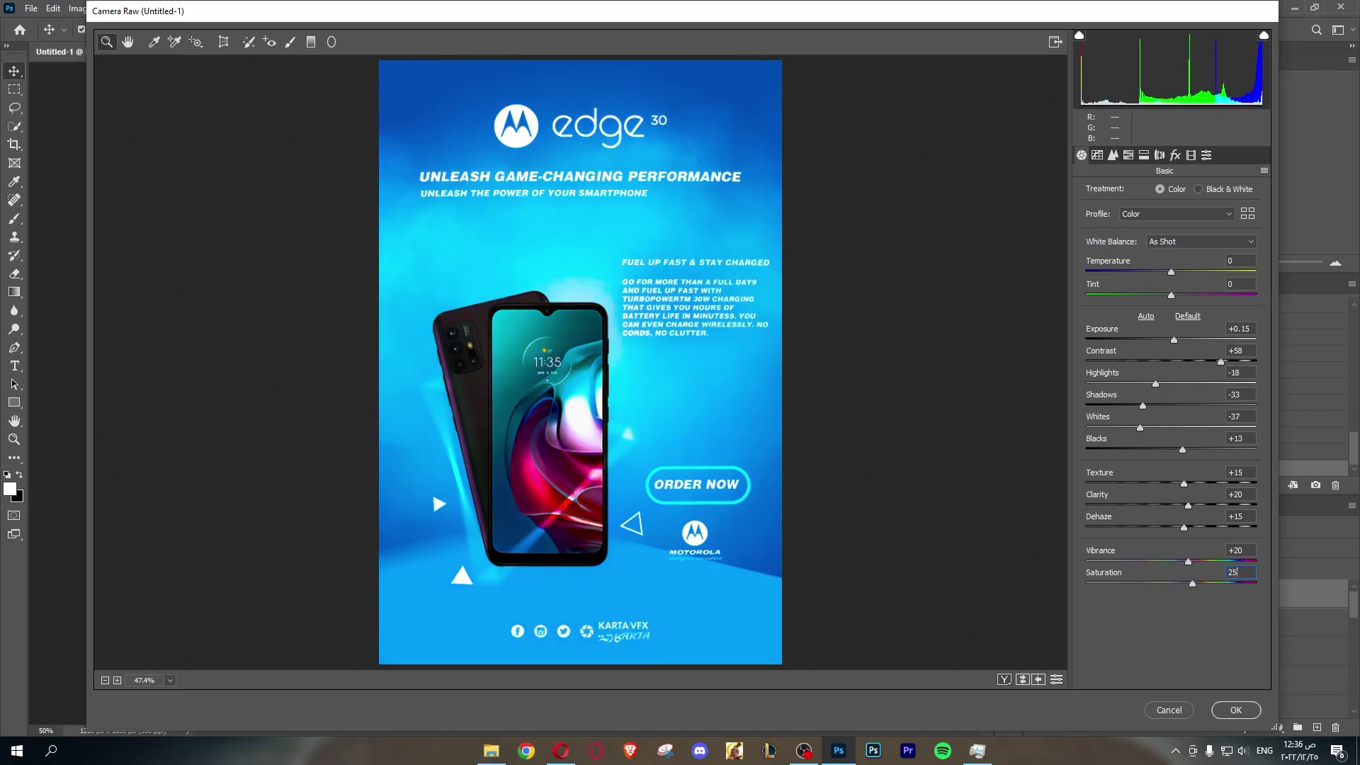
Step: Compare the original and graded previews, ending on the adjusted view
left_click(1027, 679)
left_click(1029, 680)
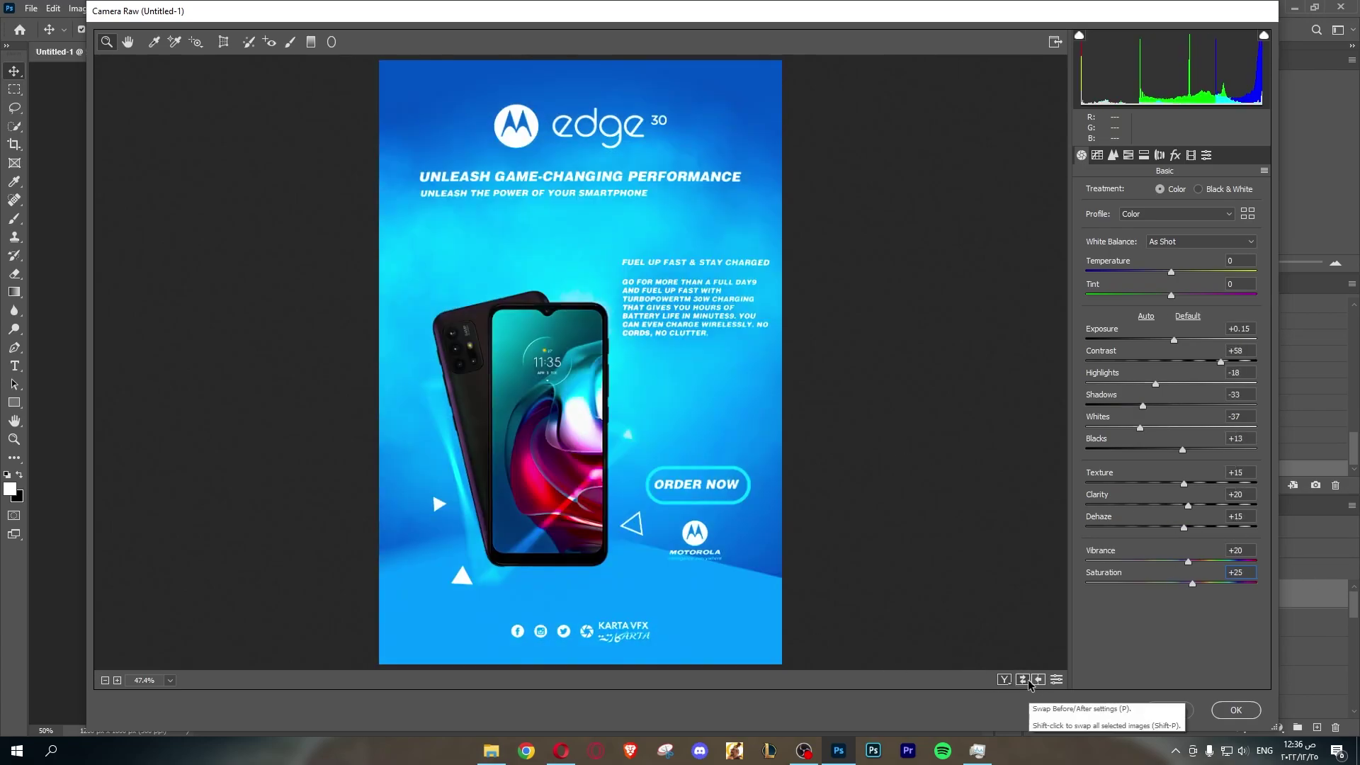
left_click(1028, 680)
left_click(1029, 680)
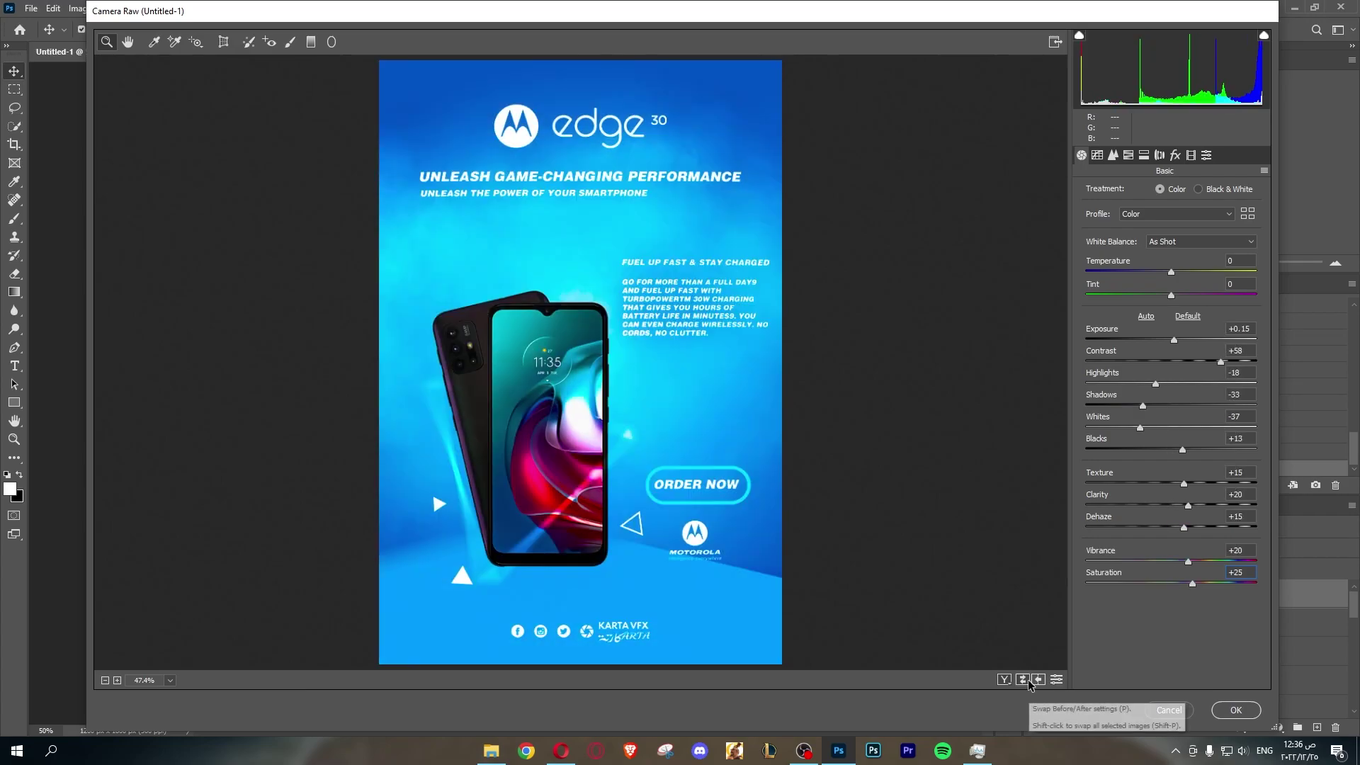
Step: Set Blue Primary Hue -45 and Saturation +39 in Calibration and apply the Camera Raw grade
left_click(1191, 155)
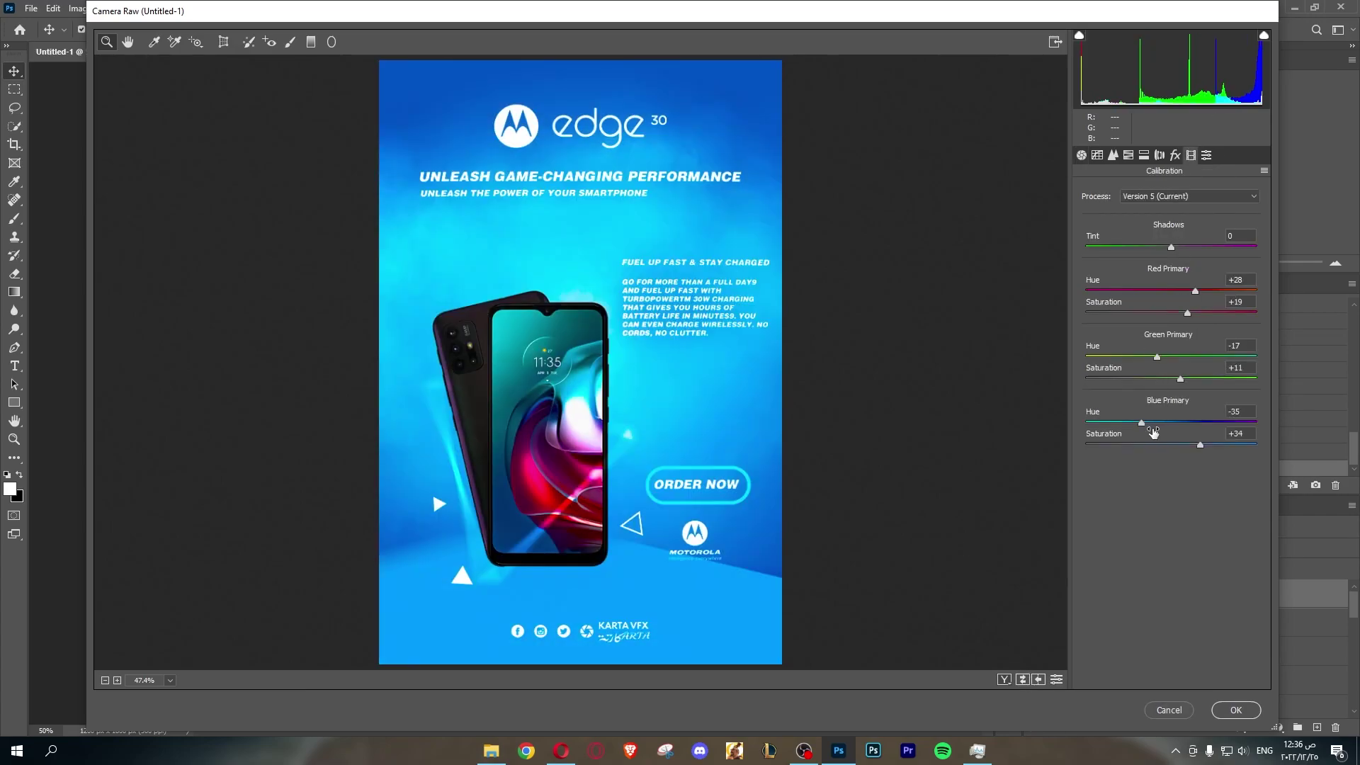
mouse_move(1141, 423)
left_mouse_down()
mouse_move(1190, 423)
mouse_move(1118, 423)
left_mouse_up()
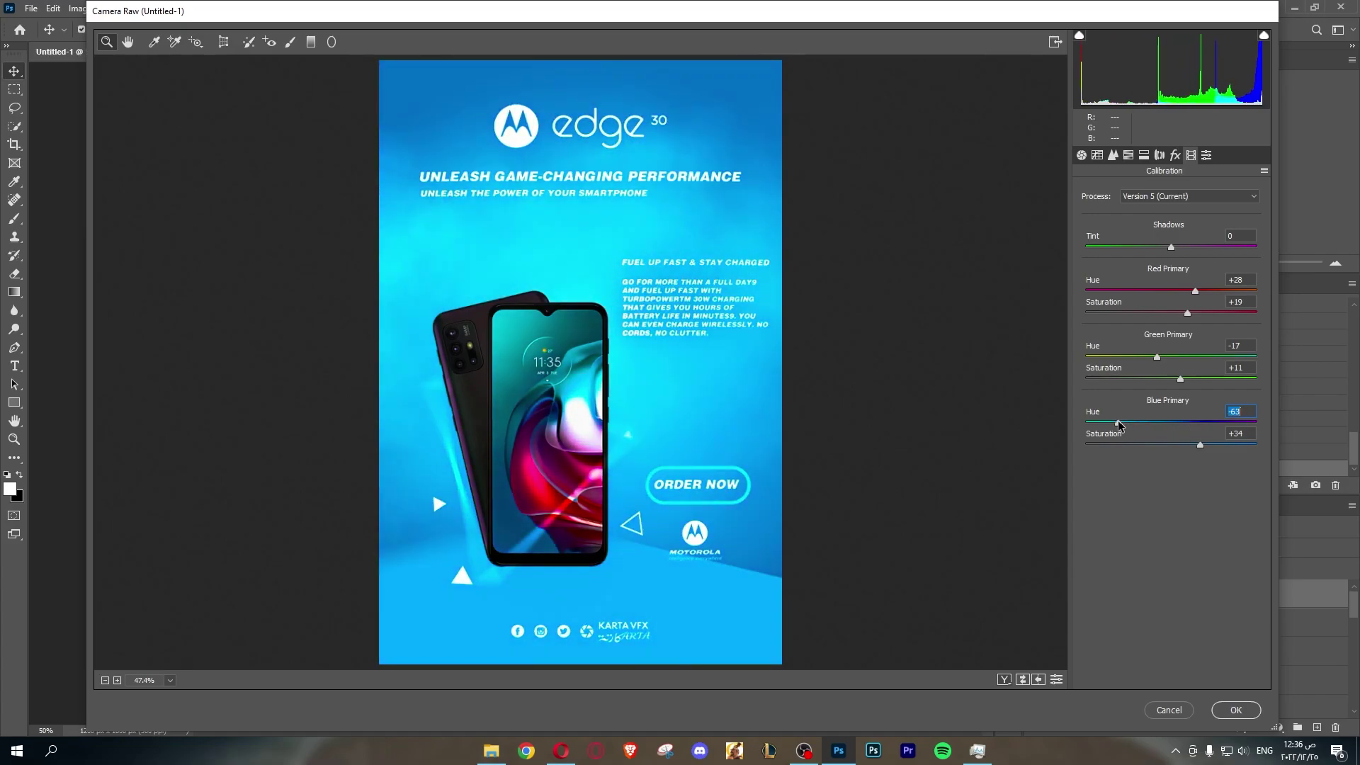
mouse_move(1122, 423)
left_mouse_down()
mouse_move(1156, 423)
mouse_move(1140, 424)
left_mouse_up()
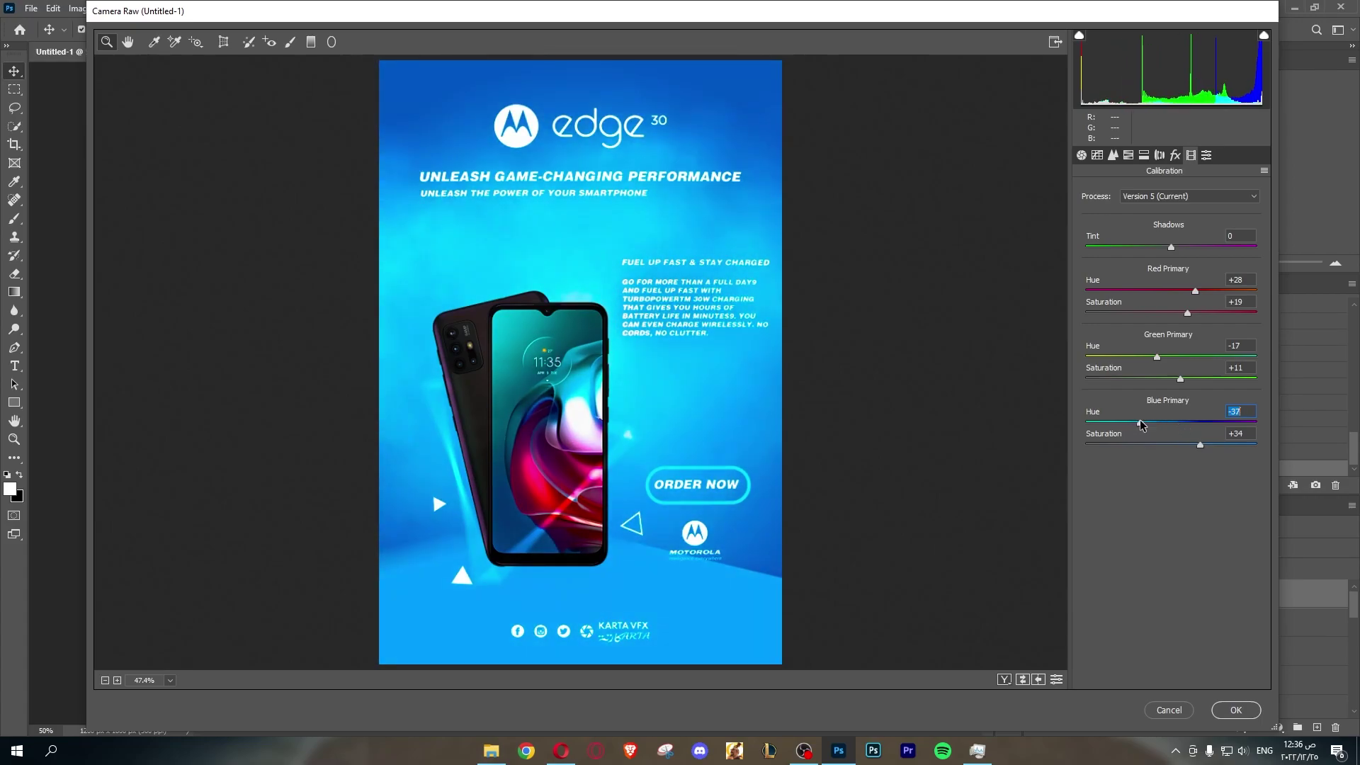
key("Up")
key("Up")
key("Up")
left_click_drag(1140, 424, 1133, 424)
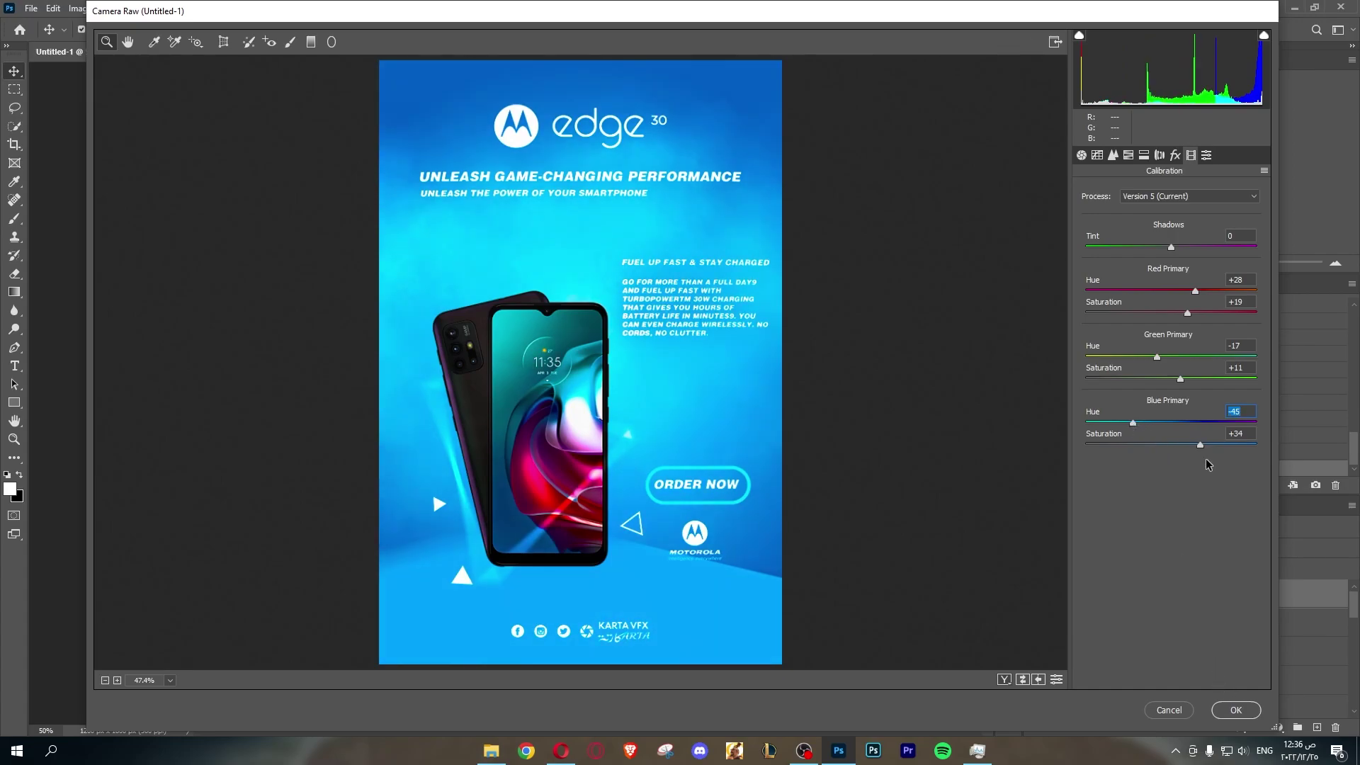
left_click(1244, 710)
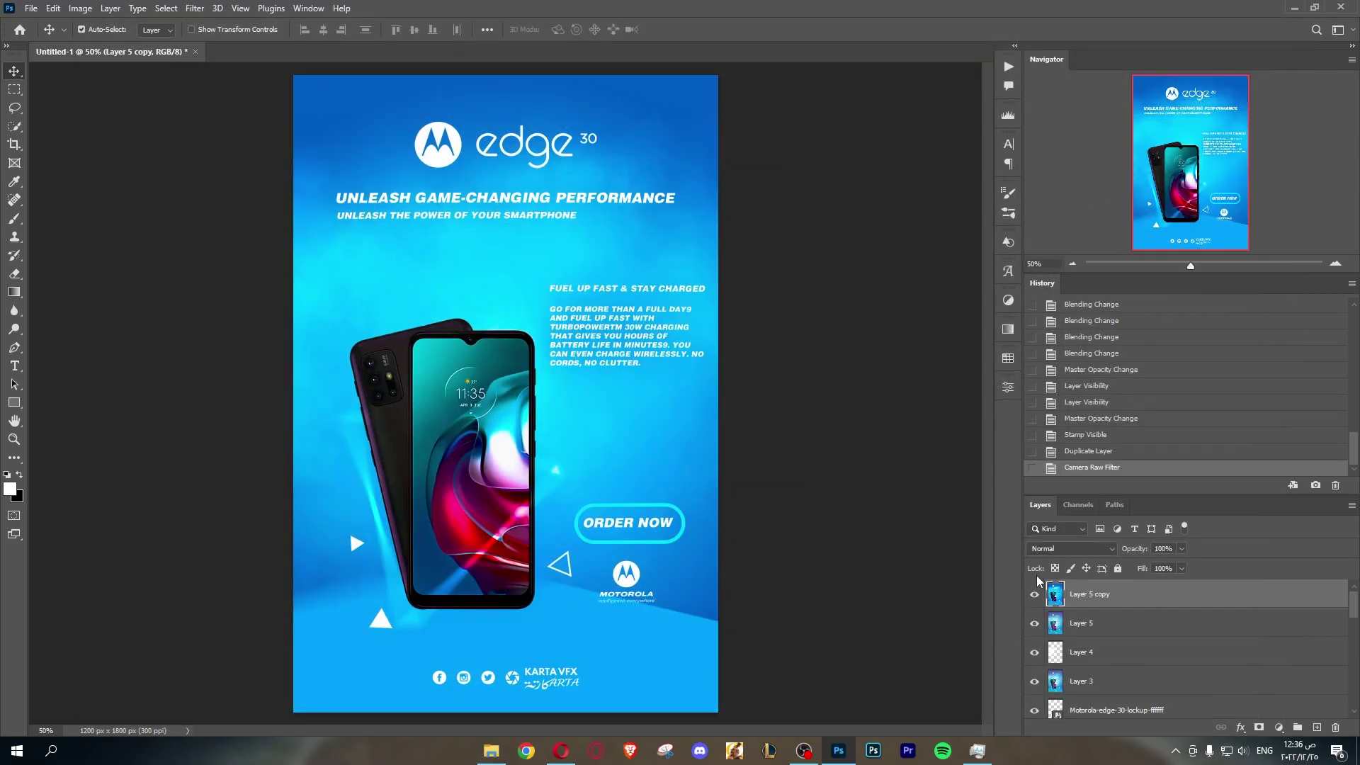
left_click(1034, 595)
left_click(1035, 594)
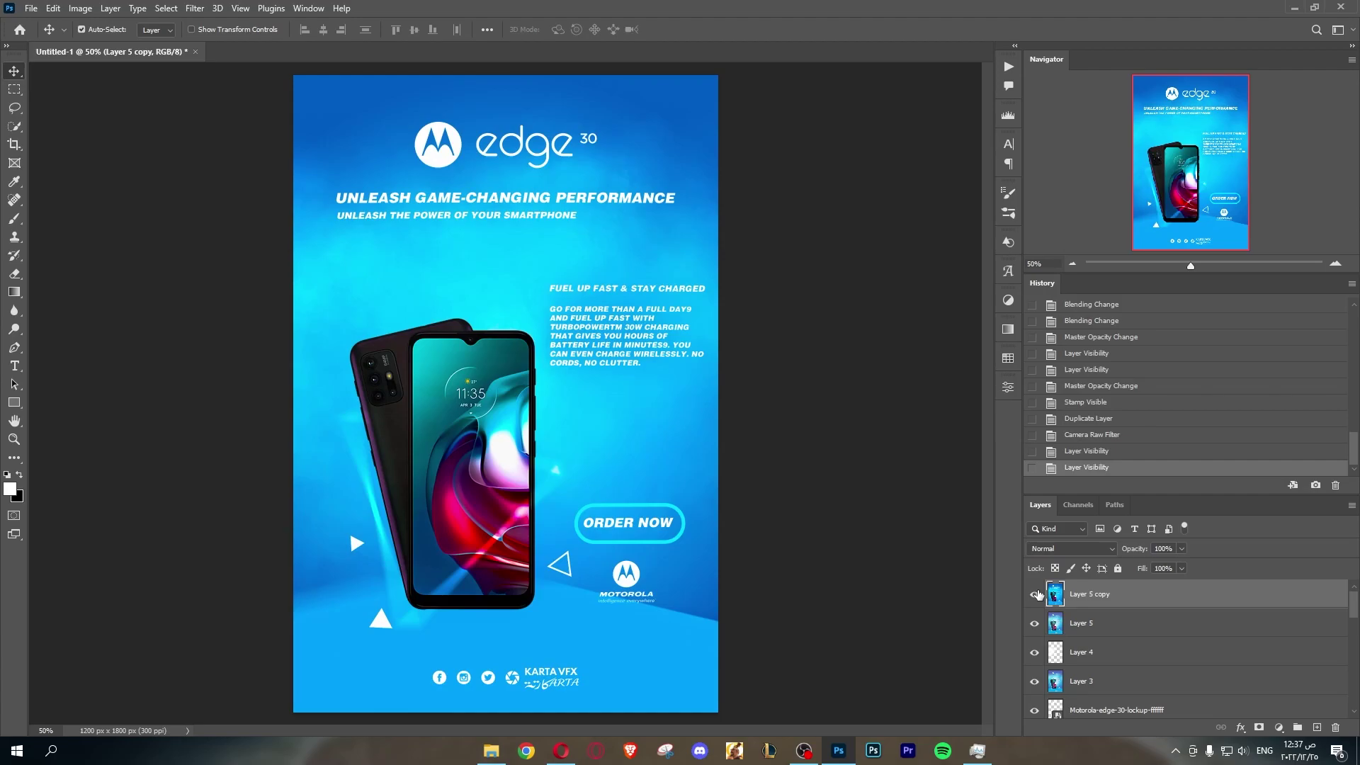
left_click(1036, 594)
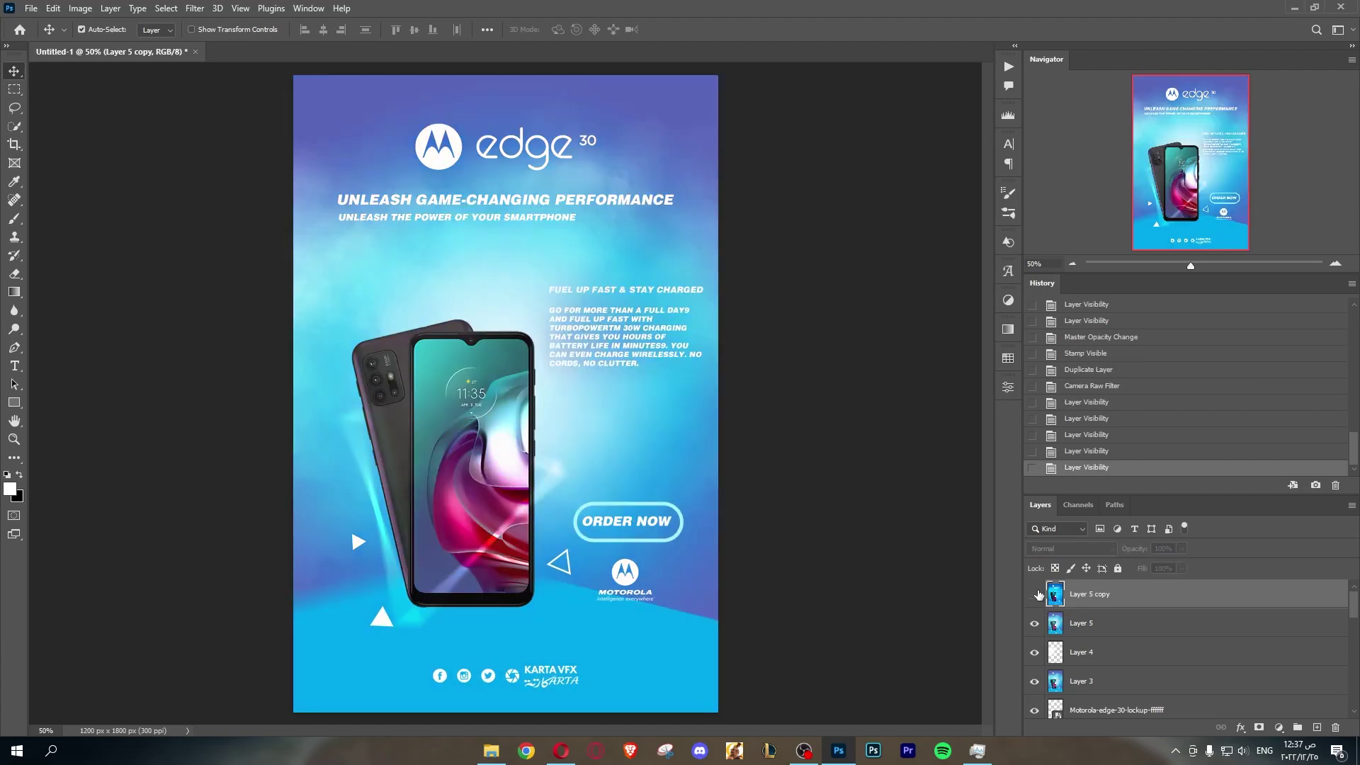
left_click(1036, 594)
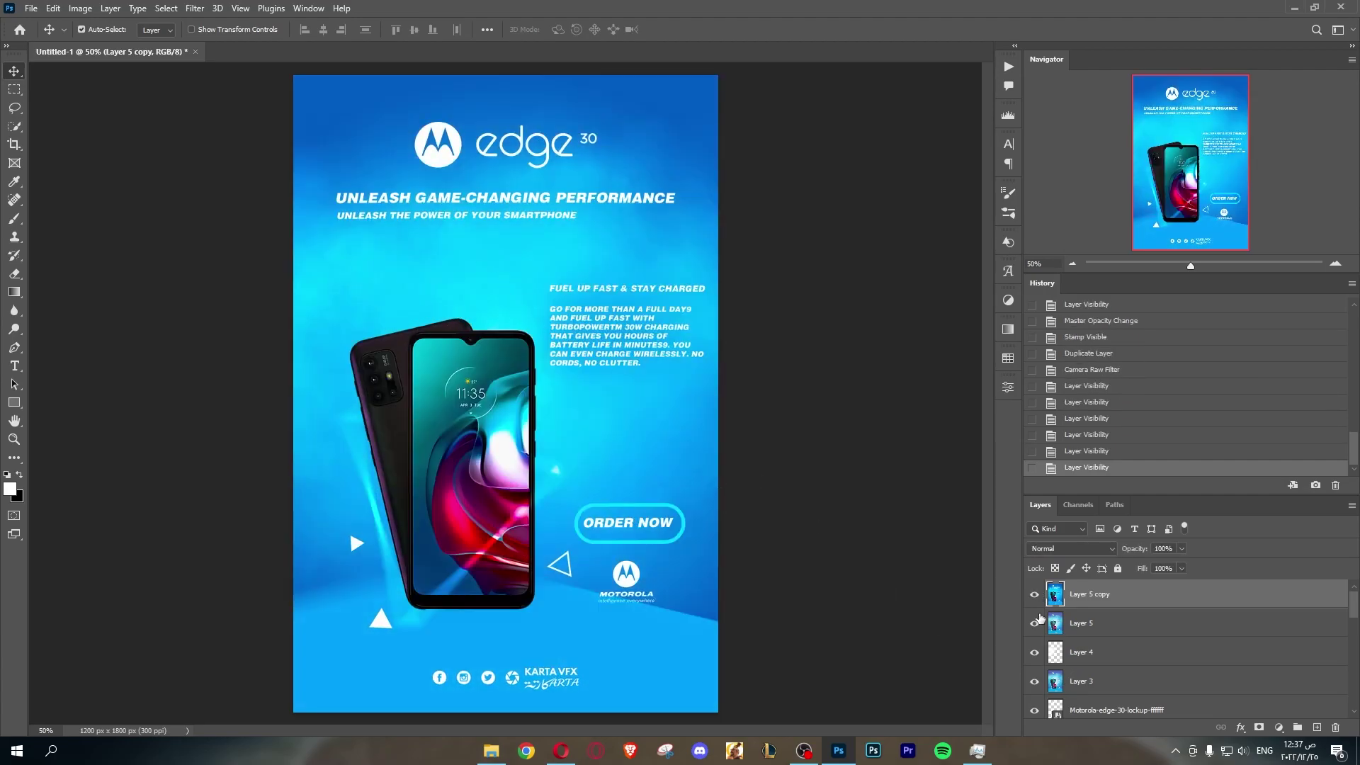
left_click(1034, 595)
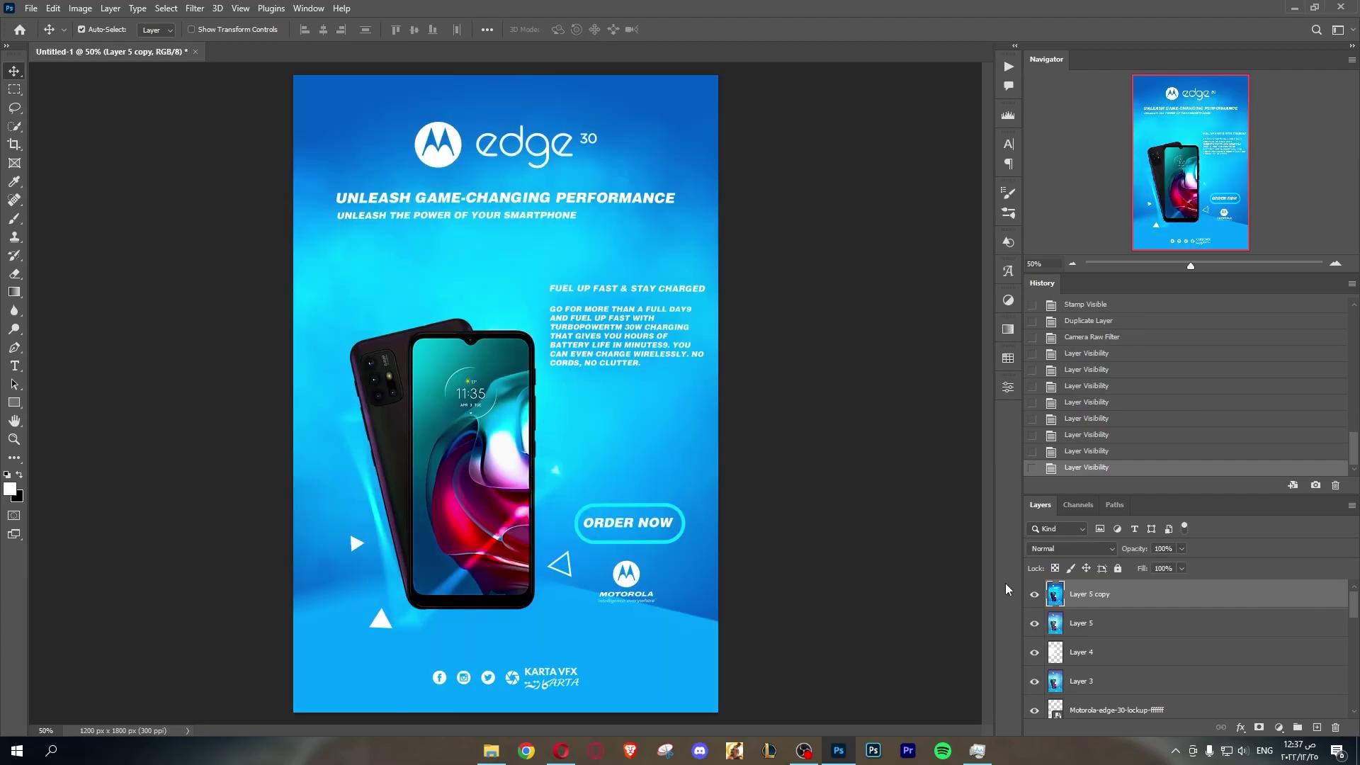
left_click(1033, 593)
left_click(1033, 593)
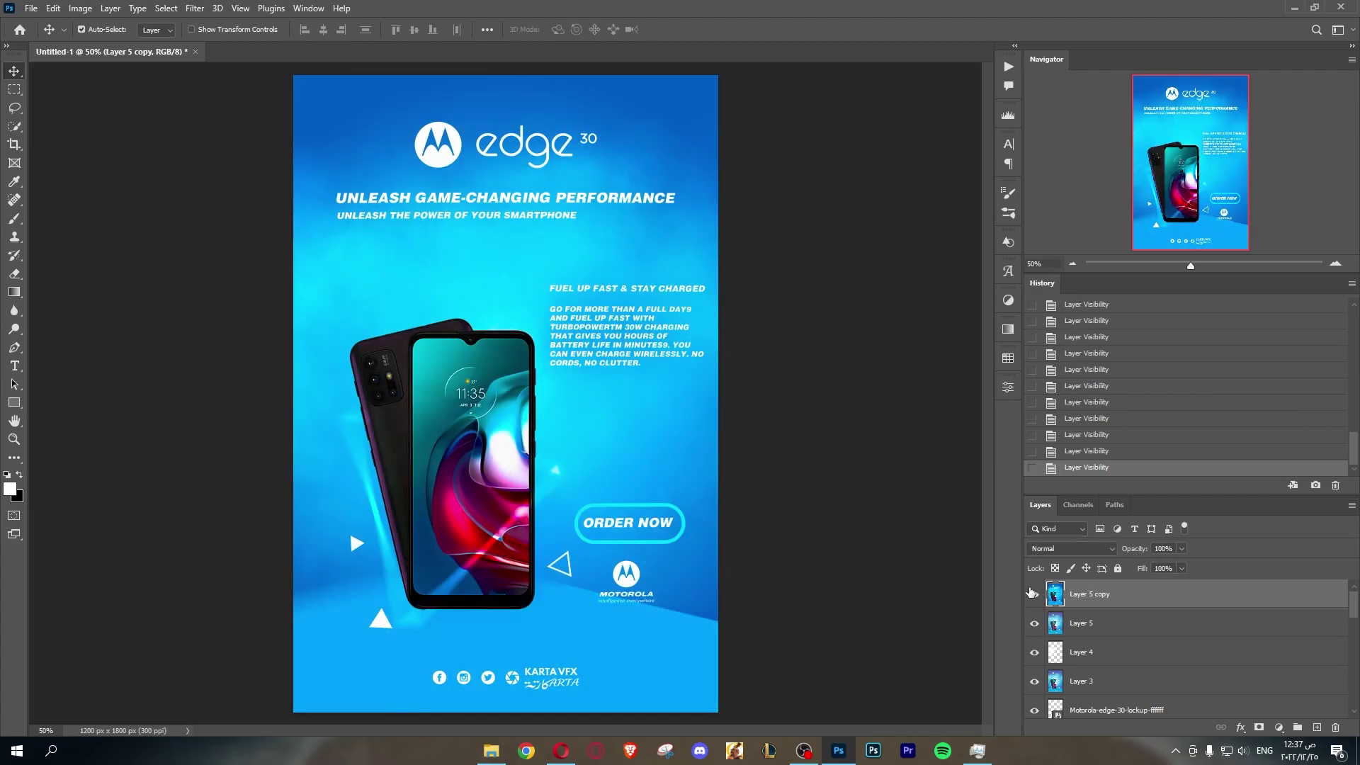